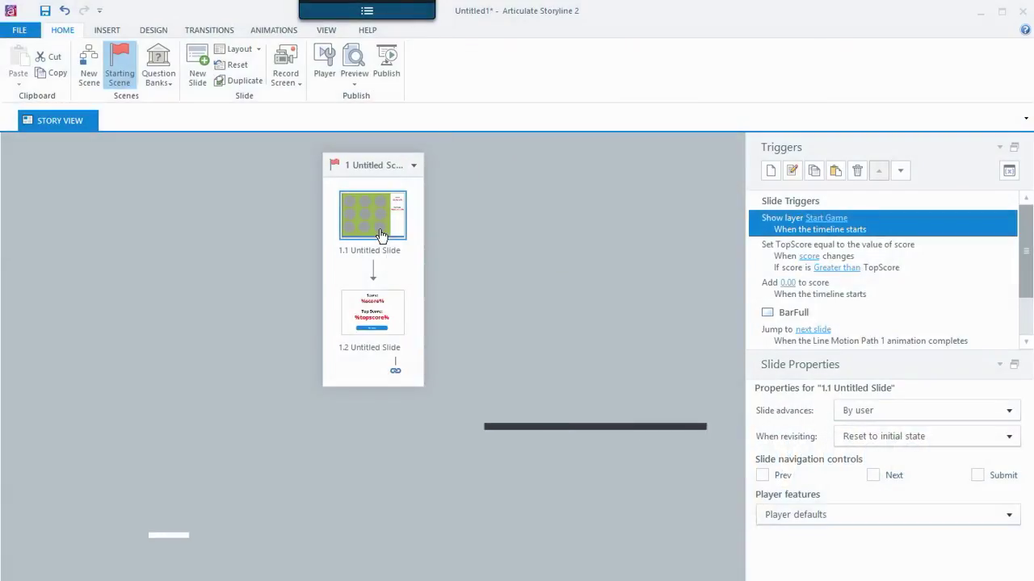
# Open slide 1.1, preview the whole scene, and start the Whack Attack game.
pyautogui.doubleClick(375, 230)
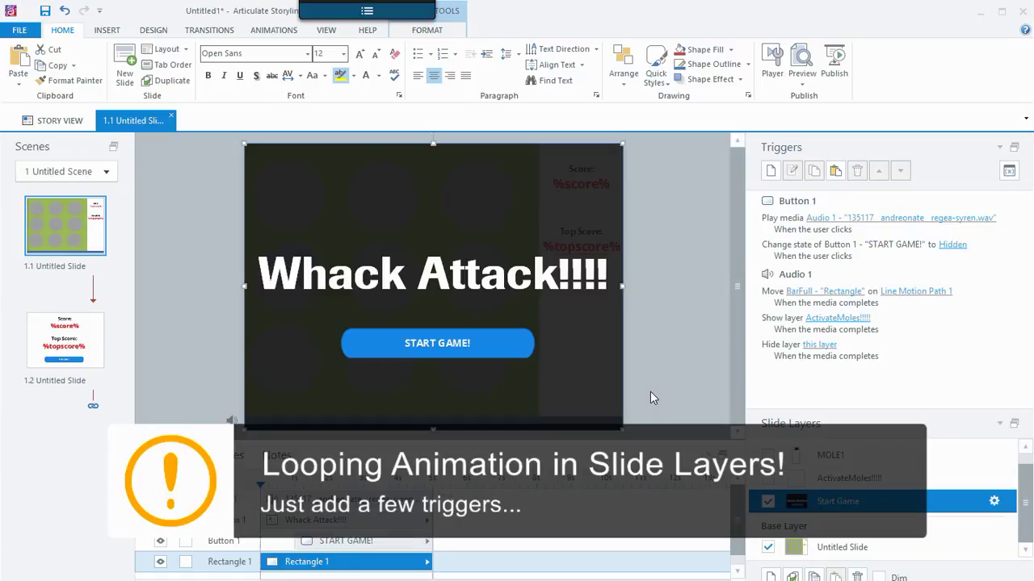
pyautogui.click(805, 84)
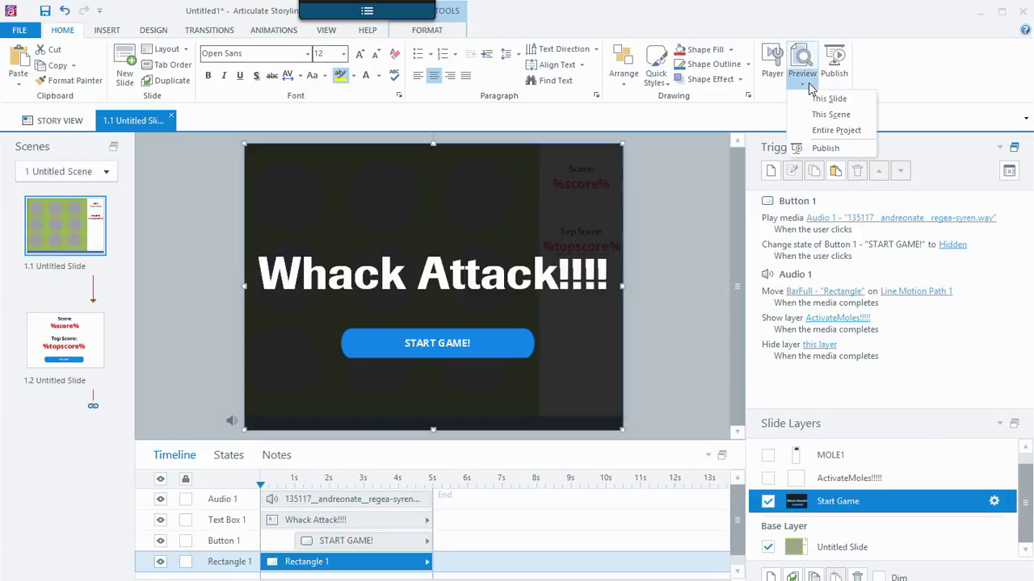
pyautogui.click(823, 114)
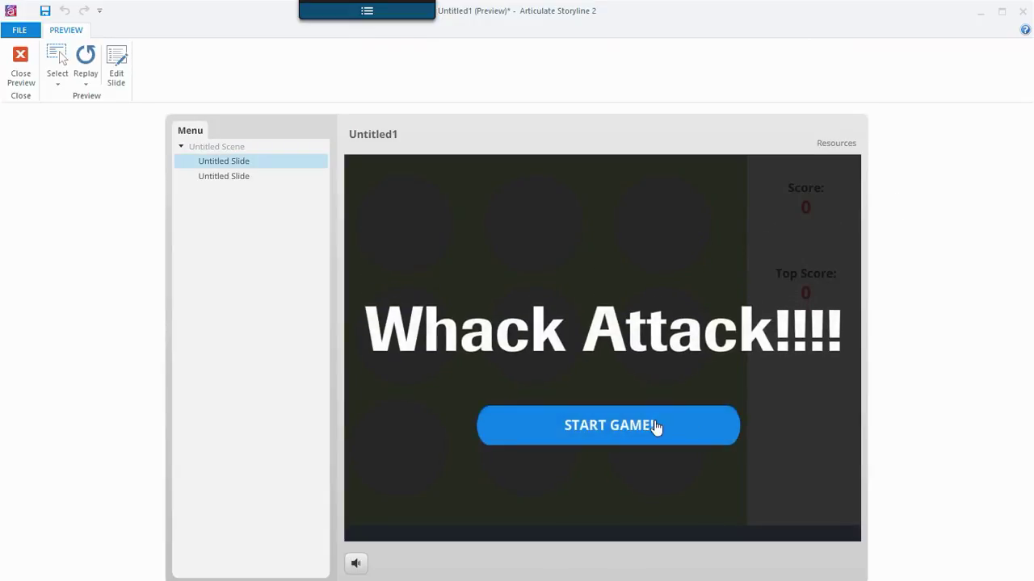
pyautogui.click(656, 427)
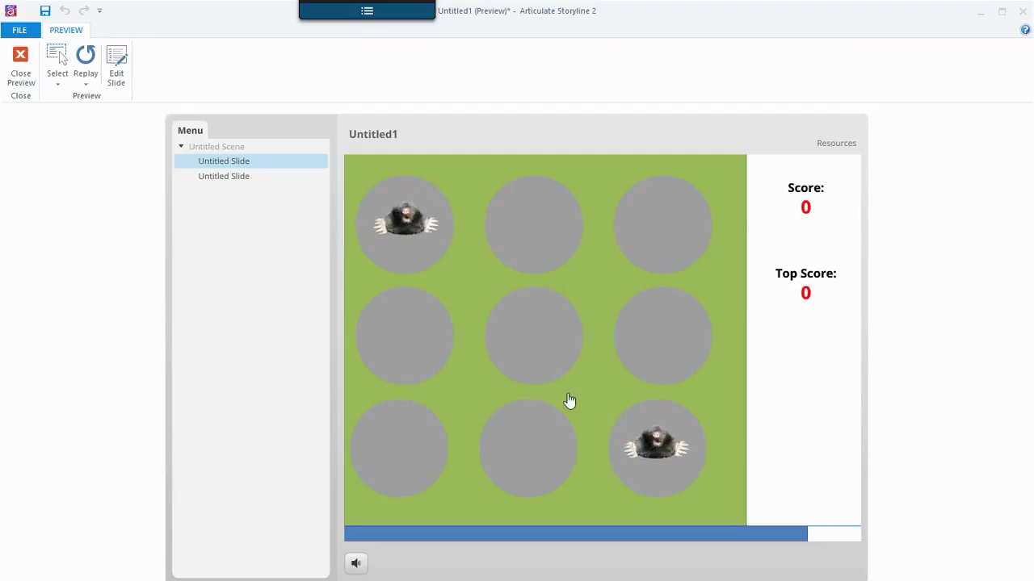
# Whack the two popping moles until the round ends, choose Play Again, and close the preview.
pyautogui.click(408, 222)
pyautogui.click(654, 455)
pyautogui.click(416, 214)
pyautogui.click(674, 476)
pyautogui.click(406, 219)
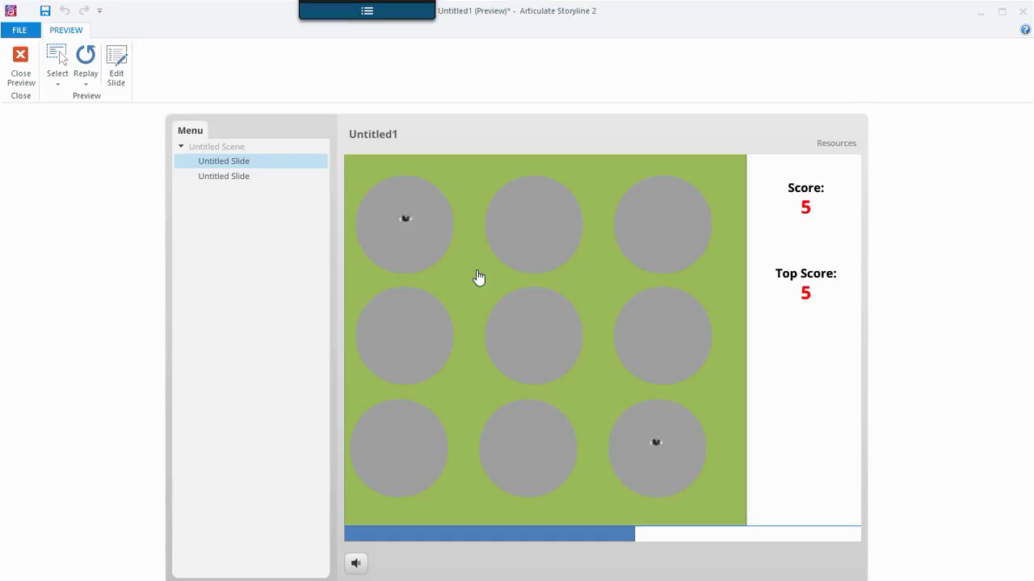
pyautogui.click(644, 445)
pyautogui.click(414, 229)
pyautogui.click(411, 241)
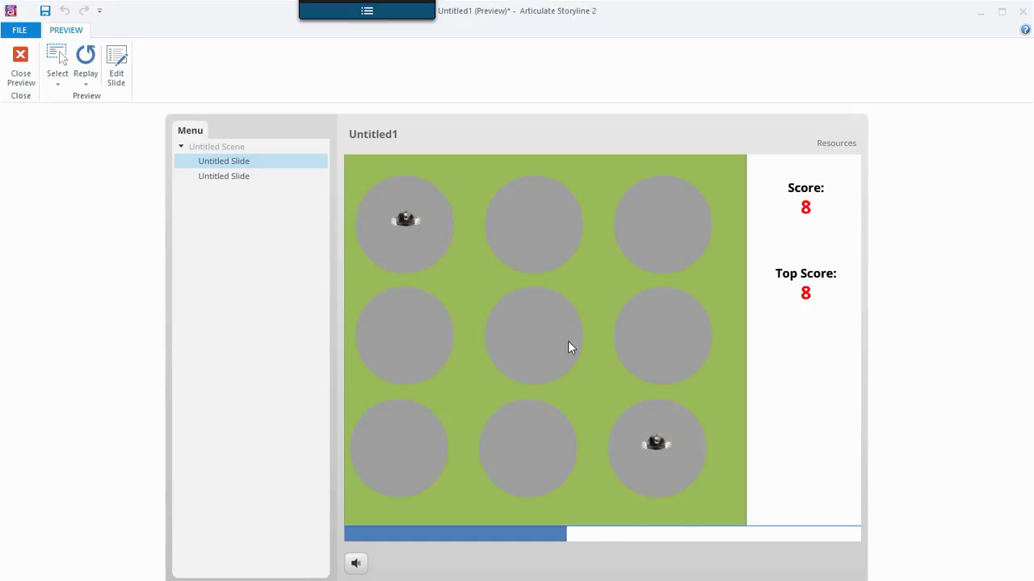
pyautogui.click(635, 464)
pyautogui.click(404, 214)
pyautogui.click(675, 443)
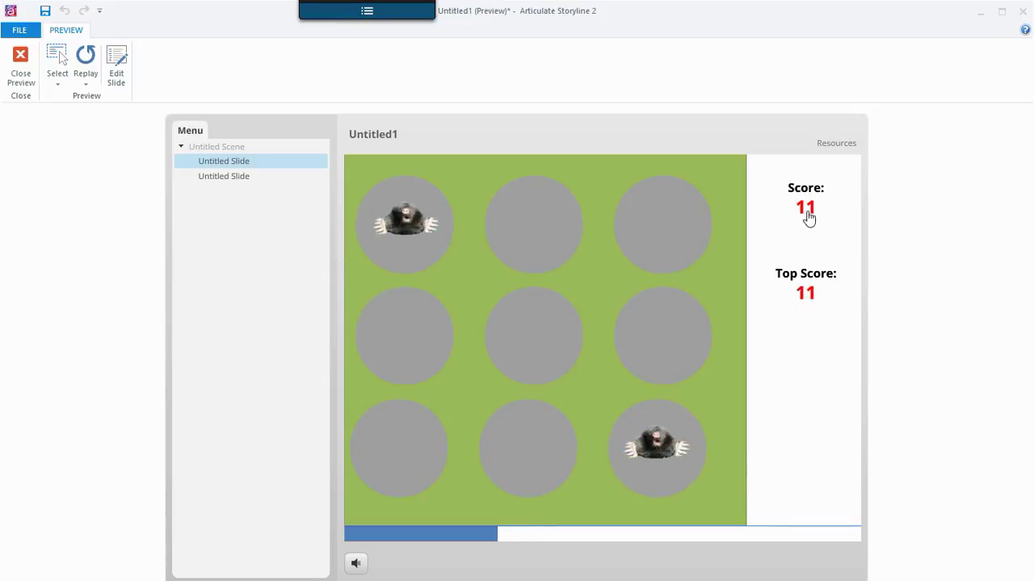
pyautogui.click(658, 444)
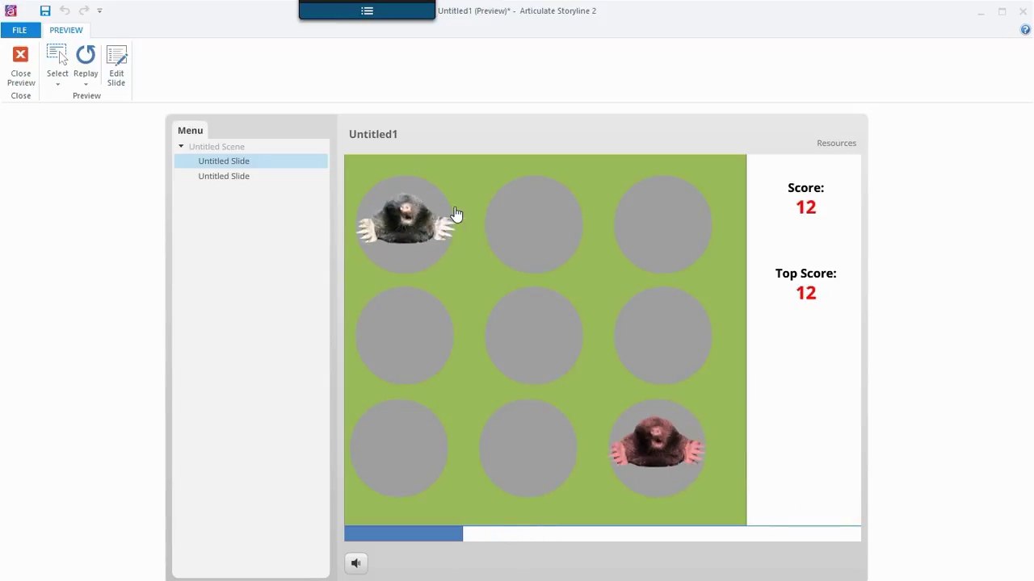
pyautogui.click(404, 228)
pyautogui.click(654, 459)
pyautogui.click(406, 232)
pyautogui.click(650, 446)
pyautogui.click(447, 236)
pyautogui.click(657, 469)
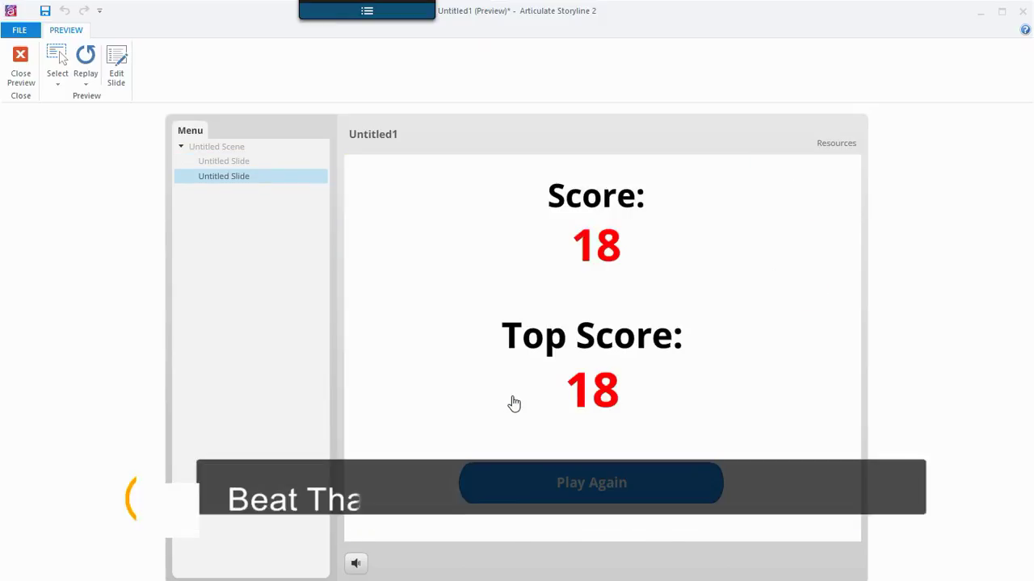
pyautogui.click(582, 483)
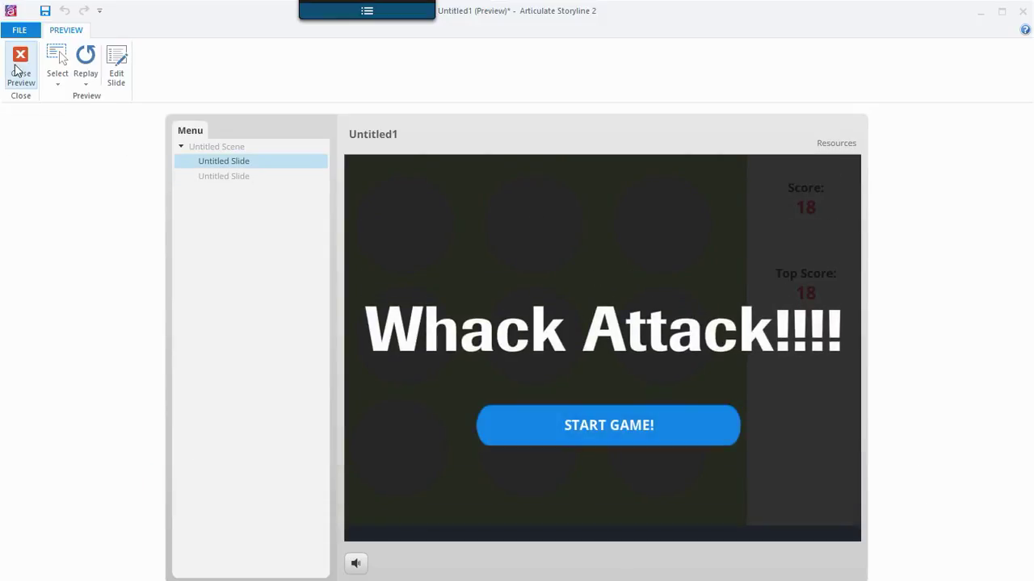
pyautogui.click(18, 71)
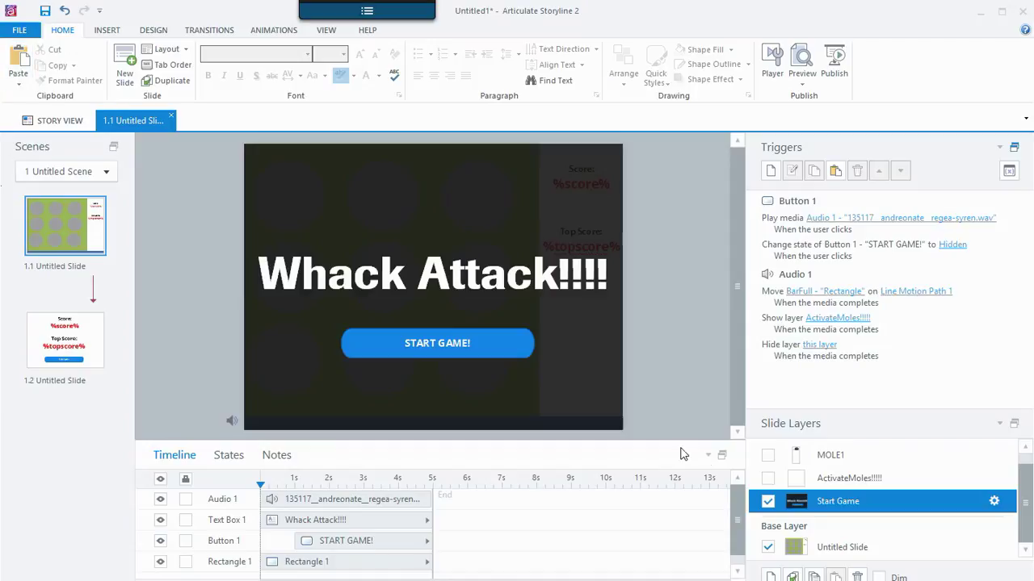
# Examine the base layer, the START GAME! button's triggers on the Start Game layer, and the ActivateMoles!!!!! layer triggers.
pyautogui.click(842, 547)
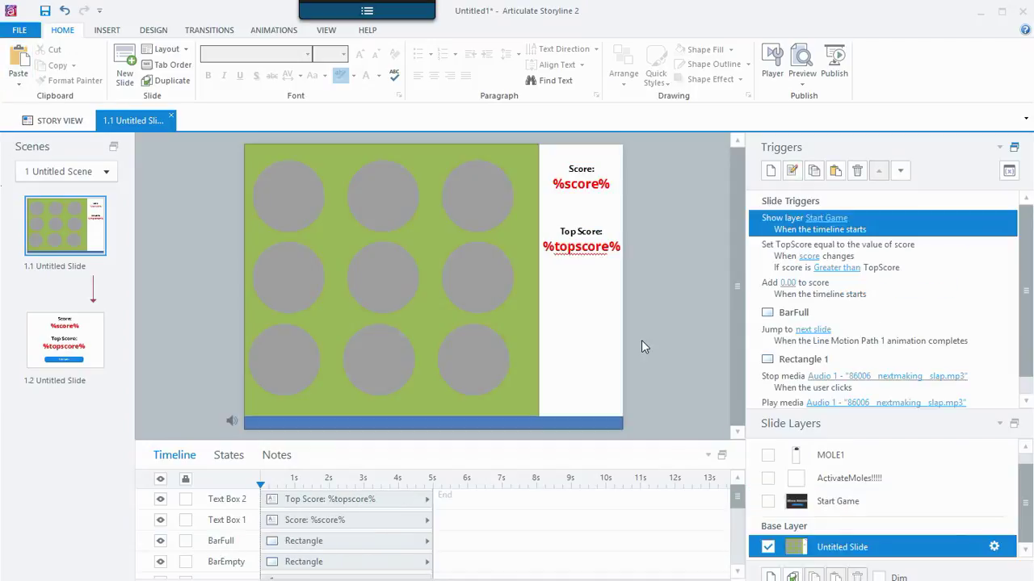
pyautogui.click(834, 501)
pyautogui.click(521, 349)
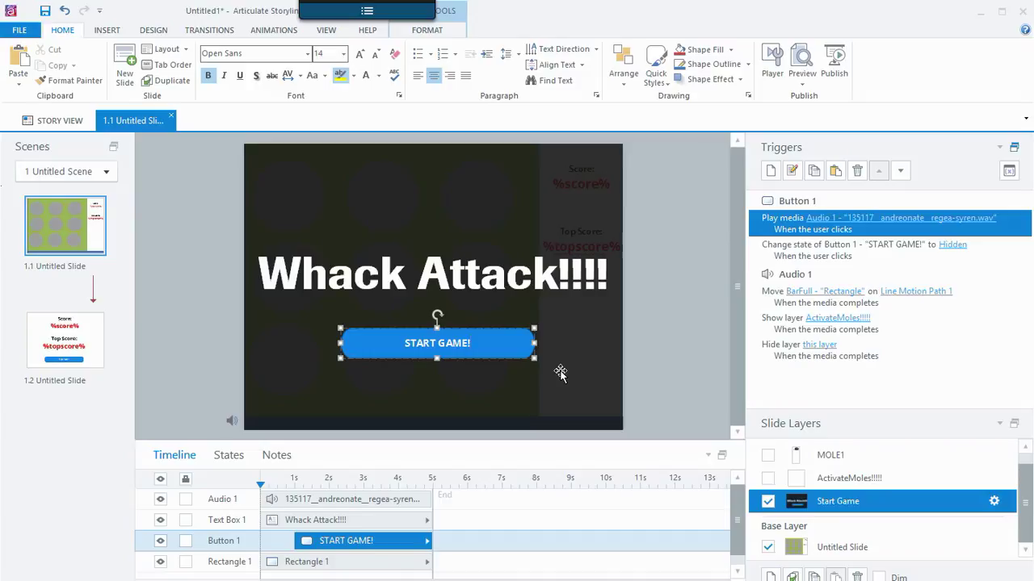
pyautogui.click(880, 479)
pyautogui.click(789, 257)
pyautogui.click(780, 223)
pyautogui.click(776, 248)
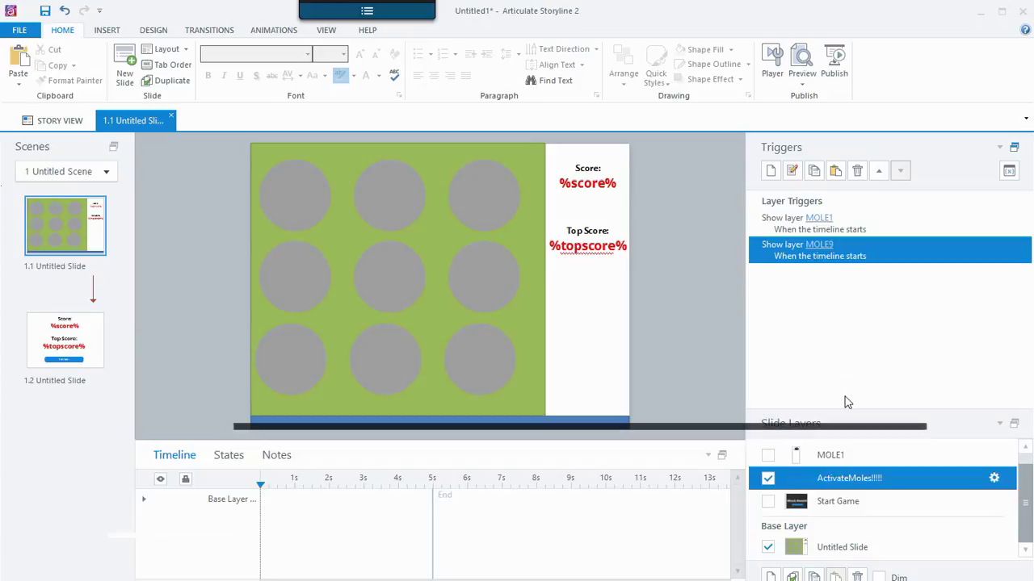
# Compare the Start Game layer's triggers with the MOLE1 and MOLE9 show-layer triggers on the ActivateMoles!!!!! layer.
pyautogui.click(844, 504)
pyautogui.click(493, 352)
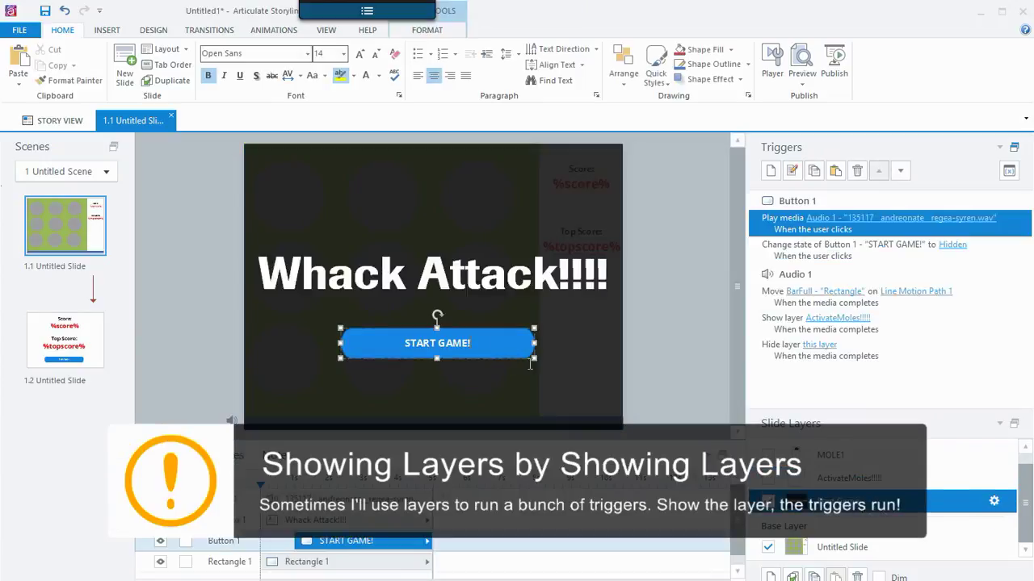
pyautogui.click(856, 478)
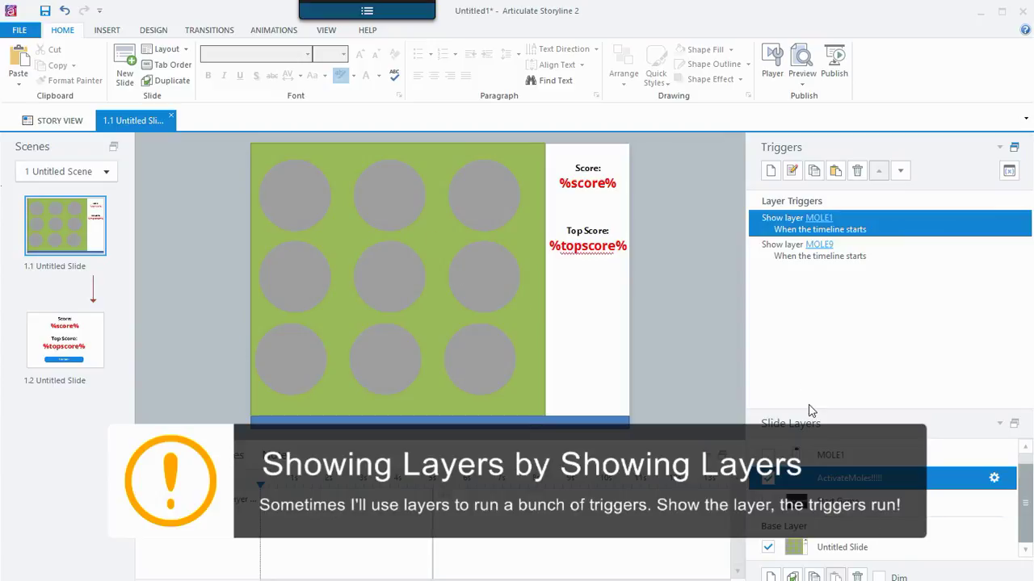
pyautogui.click(846, 510)
pyautogui.click(841, 485)
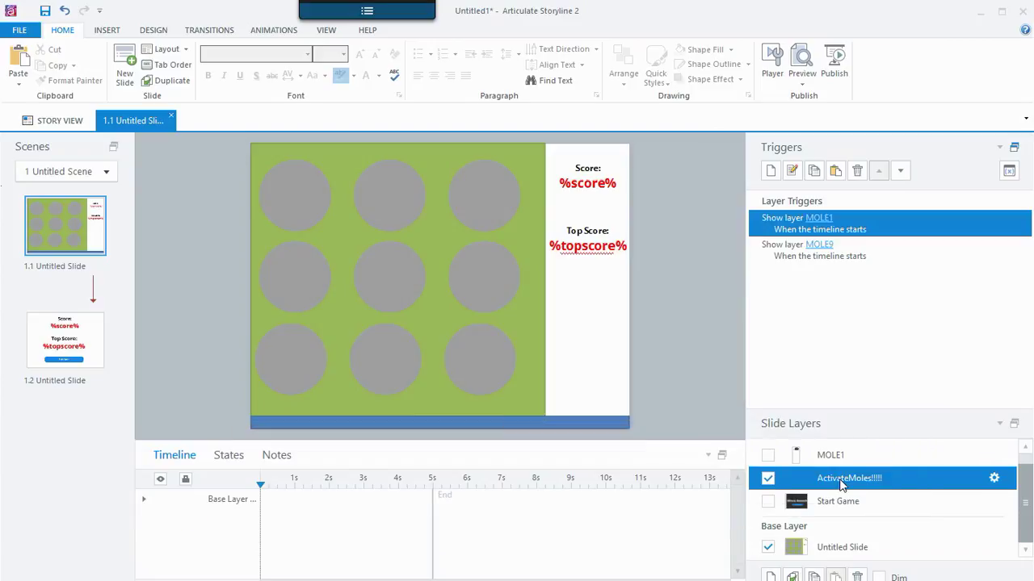
# Inspect the mole picture on the MOLE1 layer and its entrance and exit animation settings.
pyautogui.click(875, 460)
pyautogui.scroll(1, 1031, 513)
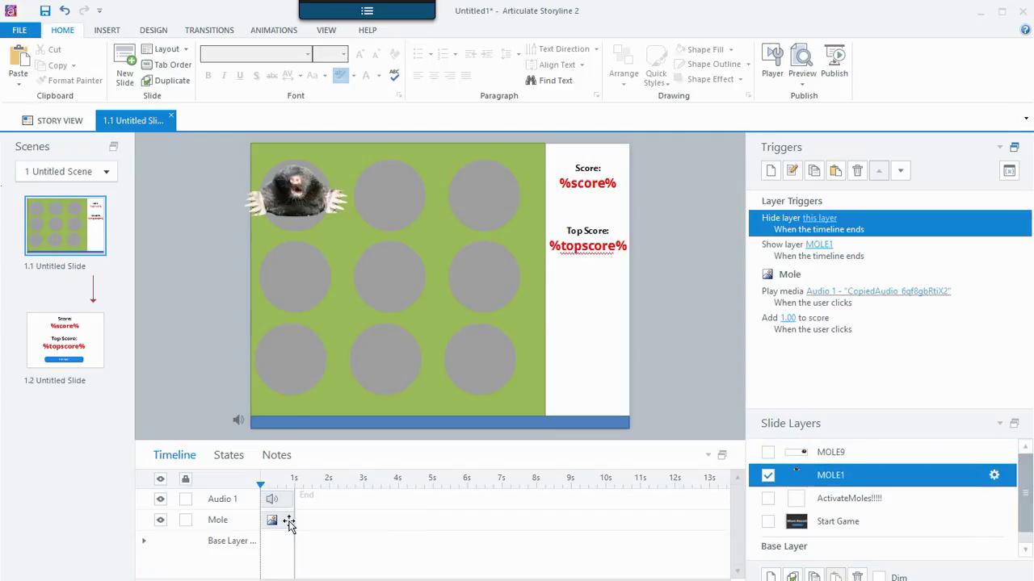
pyautogui.click(313, 208)
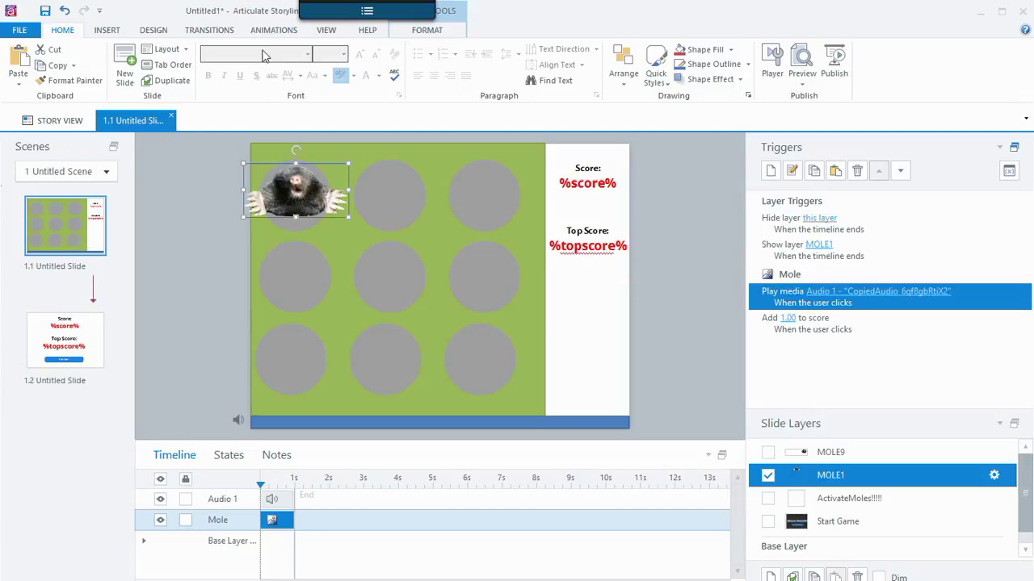
pyautogui.click(271, 32)
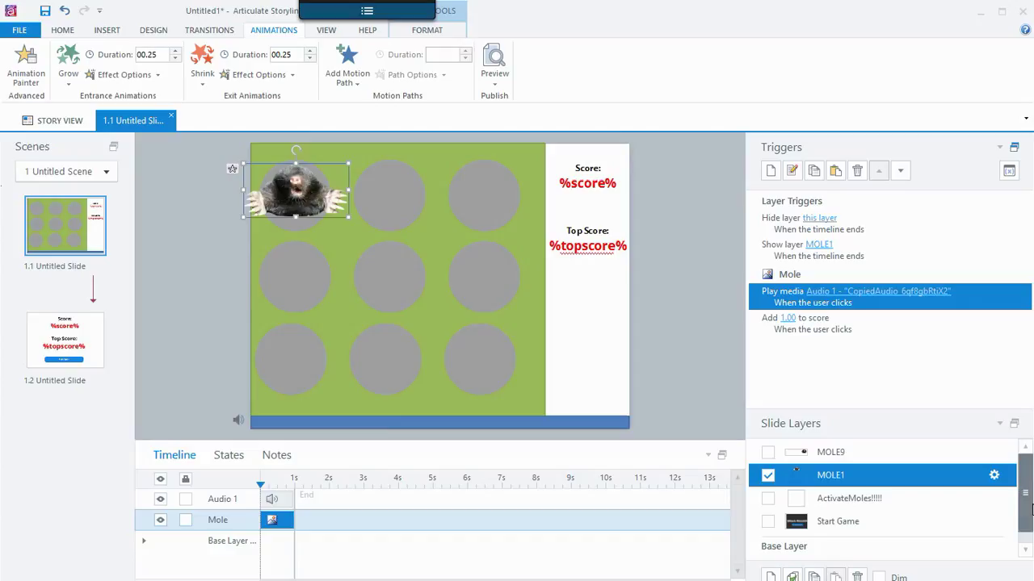
# Change the base layer's timeline-start trigger to show the ActivateMoles!!!!! layer.
pyautogui.scroll(-1, 1029, 505)
pyautogui.click(889, 549)
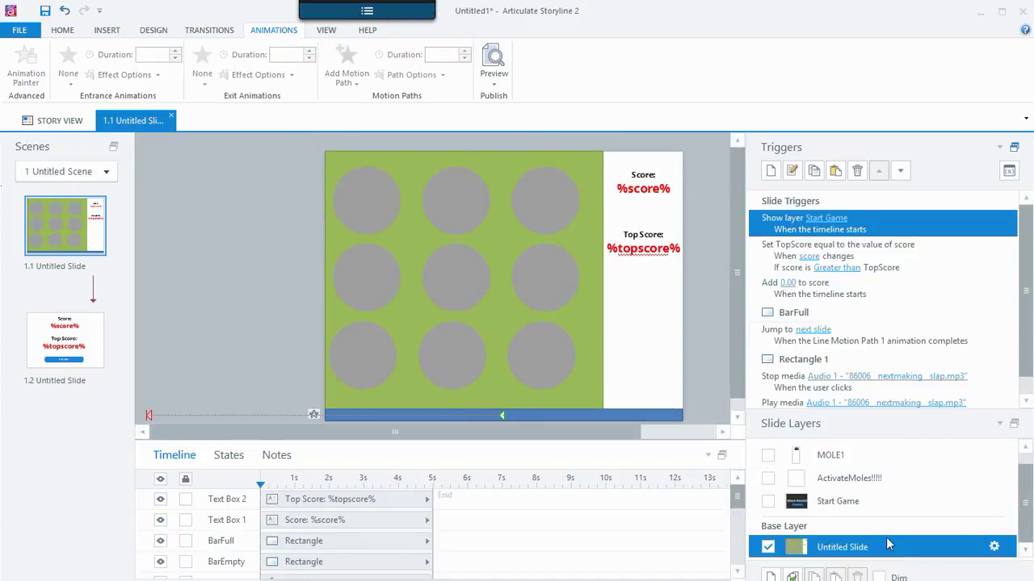
pyautogui.click(834, 220)
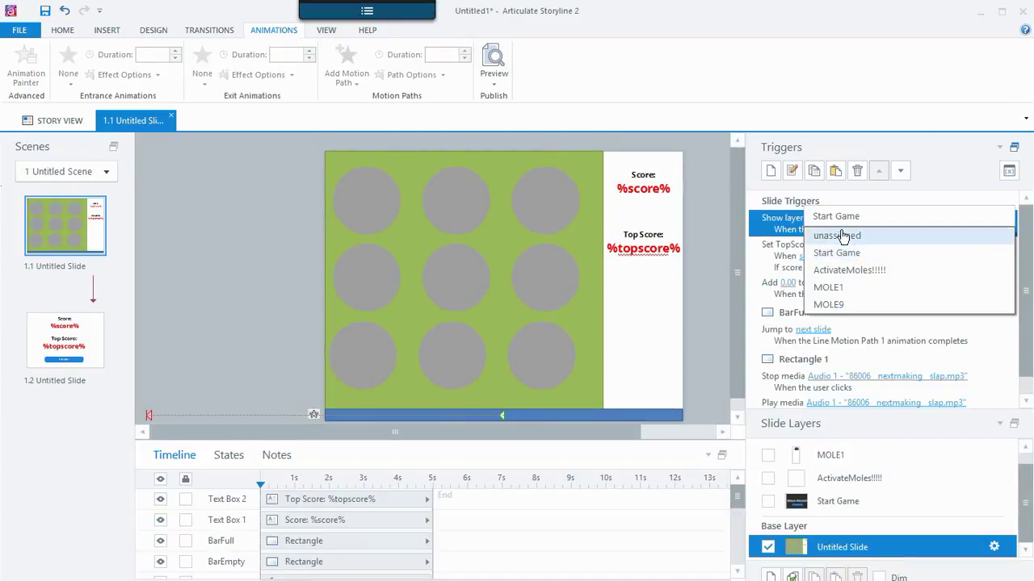
pyautogui.click(864, 272)
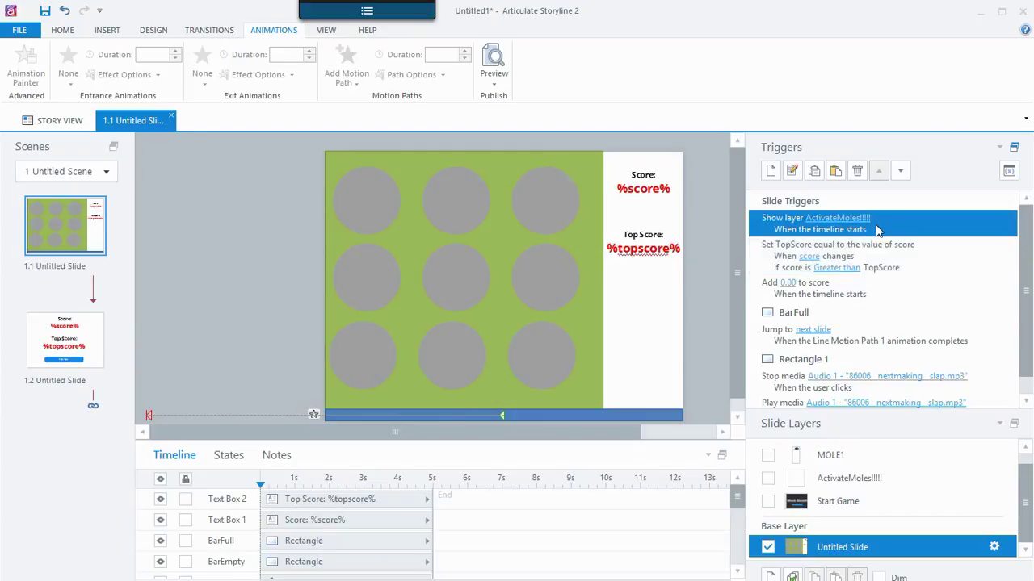
# Preview only this slide, whack both moles once, and close the preview.
pyautogui.click(500, 82)
pyautogui.click(520, 98)
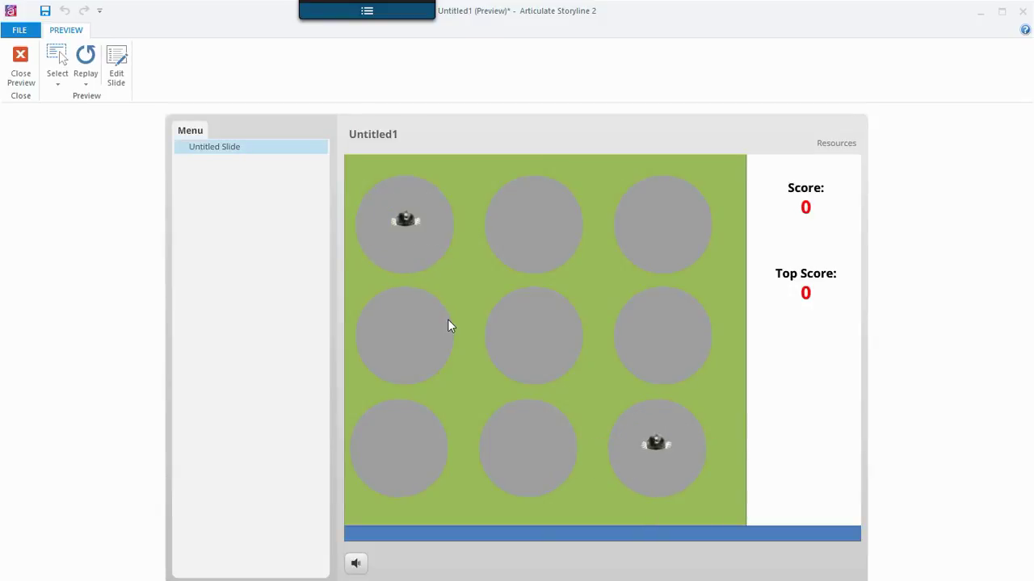
pyautogui.click(406, 238)
pyautogui.click(637, 445)
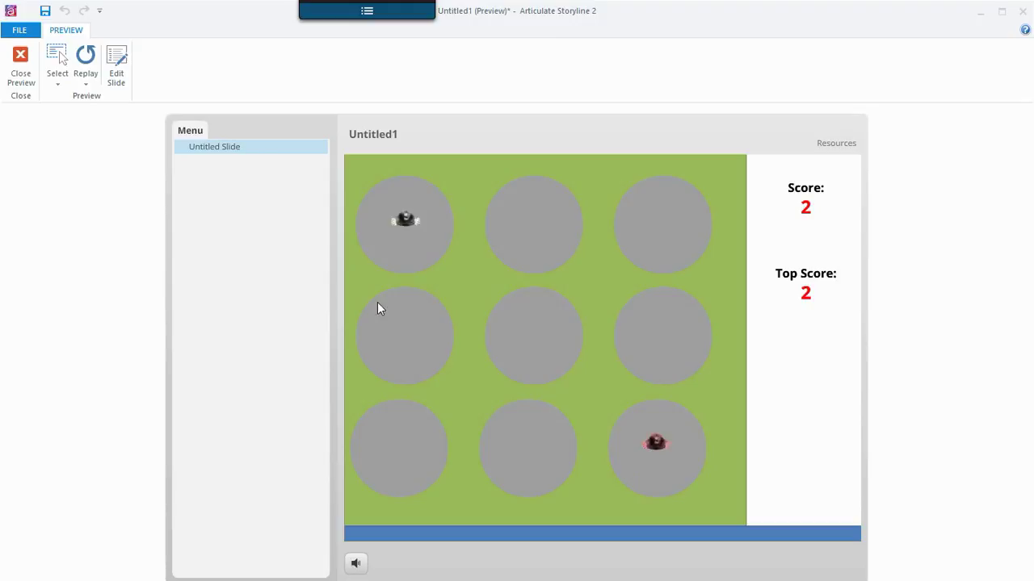
pyautogui.click(21, 65)
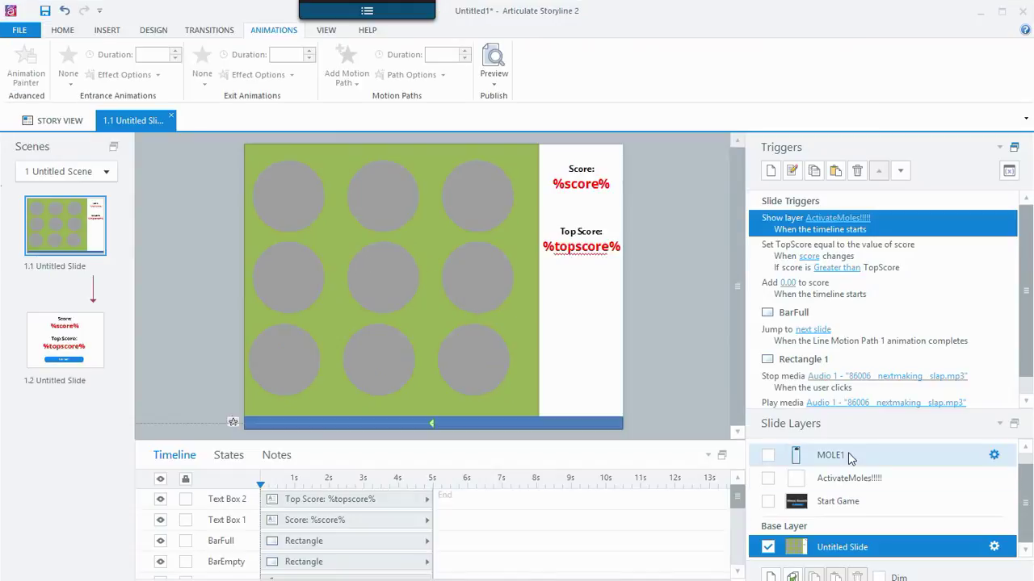
# Delete the MOLE9 slide layer.
pyautogui.click(867, 452)
pyautogui.click(857, 577)
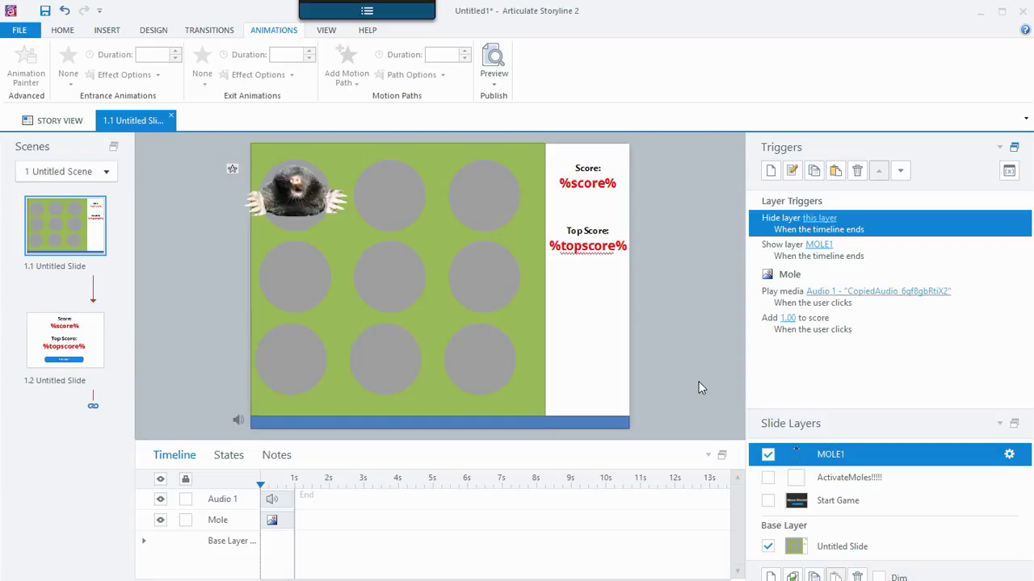
# Review the mole's click triggers, the MOLE1 layer's hide and show triggers, and the layer's revisit property.
pyautogui.click(296, 196)
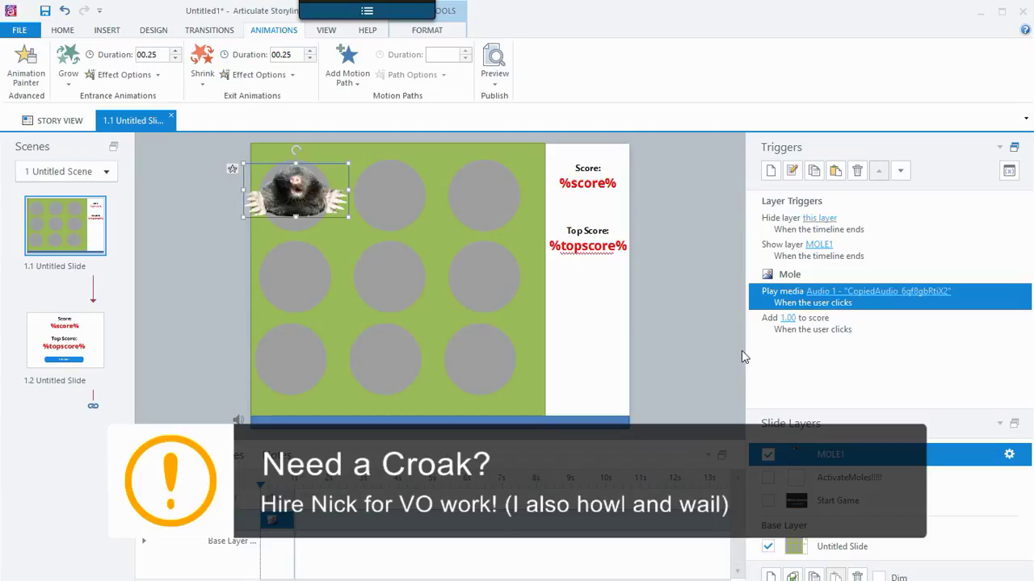
pyautogui.click(825, 339)
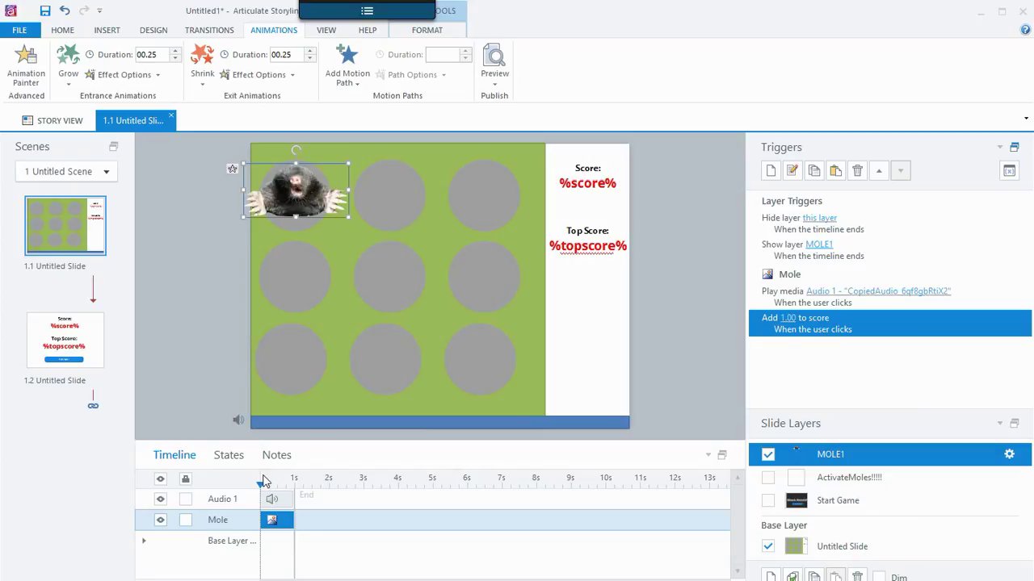
pyautogui.click(777, 230)
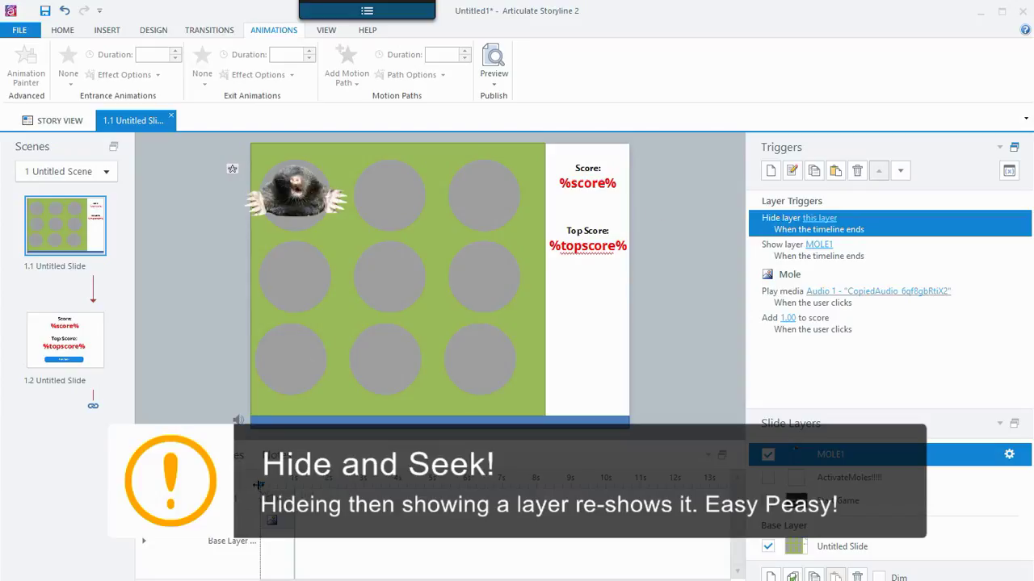
pyautogui.moveTo(262, 489)
pyautogui.mouseDown()
pyautogui.moveTo(294, 489)
pyautogui.moveTo(262, 488)
pyautogui.moveTo(252, 502)
pyautogui.mouseUp()
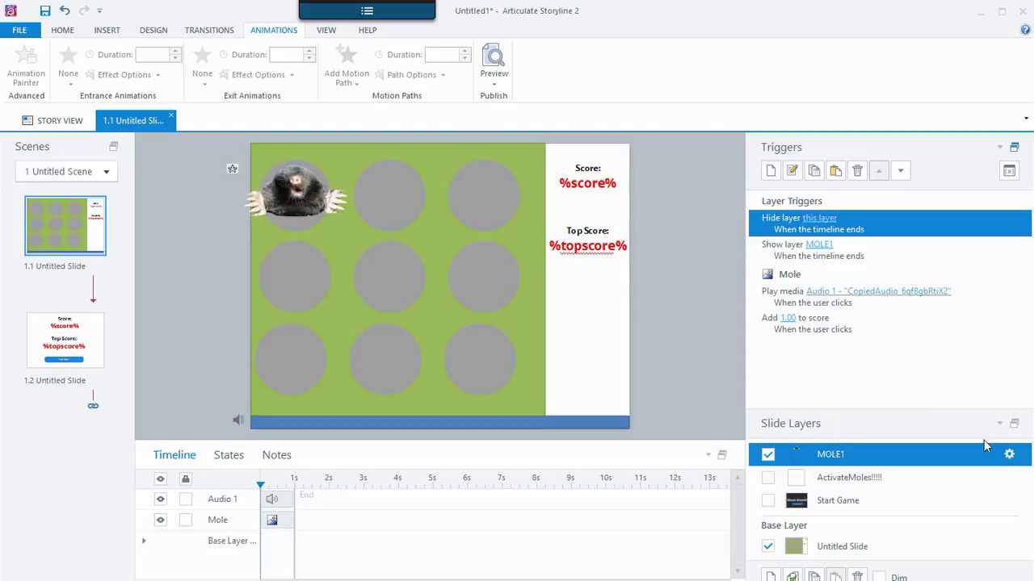
pyautogui.click(1009, 455)
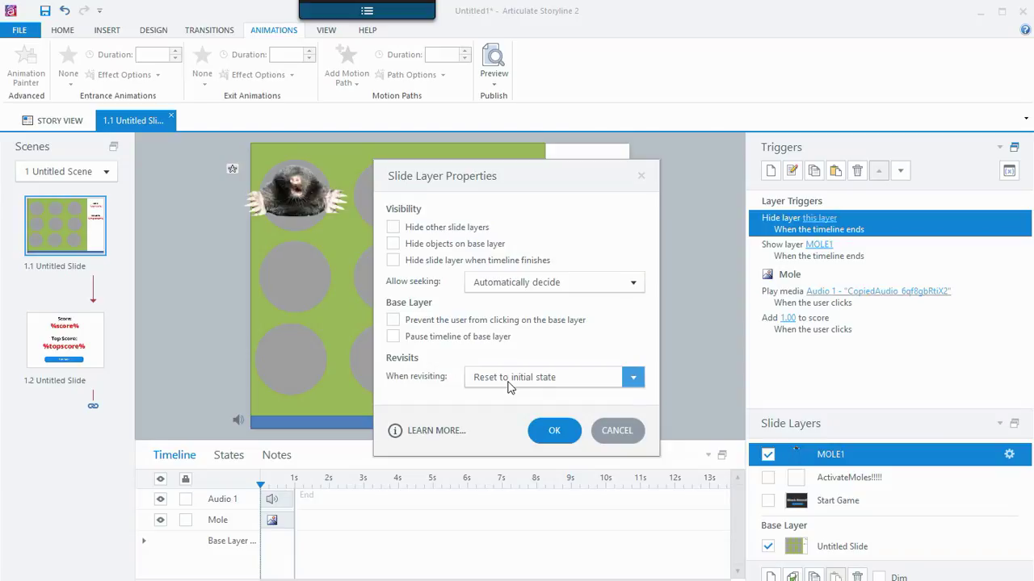
pyautogui.click(550, 430)
# Scrub the MOLE1 layer's timeline and extend its Audio 1 clip to about 3 s.
pyautogui.moveTo(261, 485); pyautogui.dragTo(292, 482)
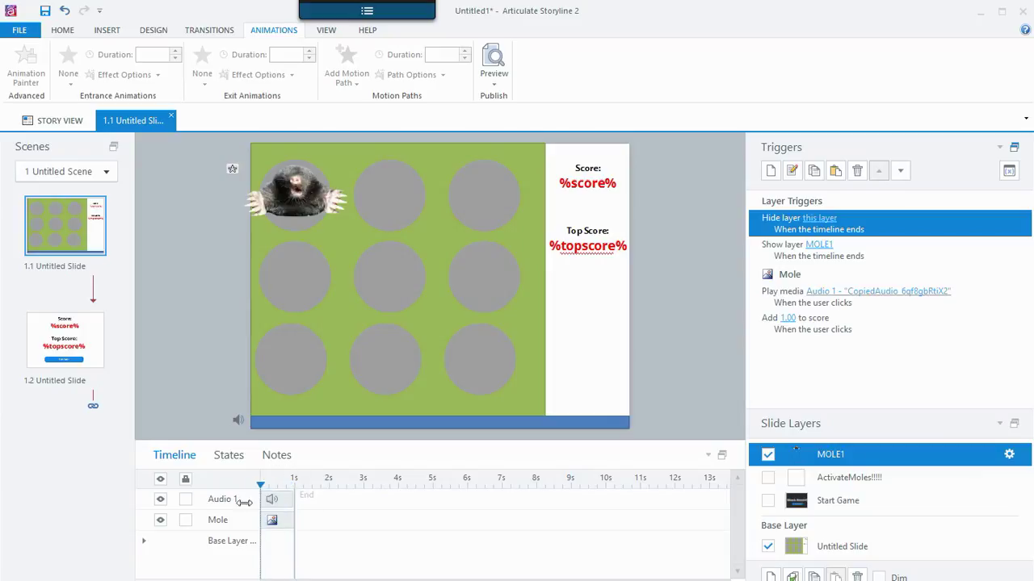
pyautogui.click(261, 485)
pyautogui.moveTo(295, 498); pyautogui.dragTo(362, 499)
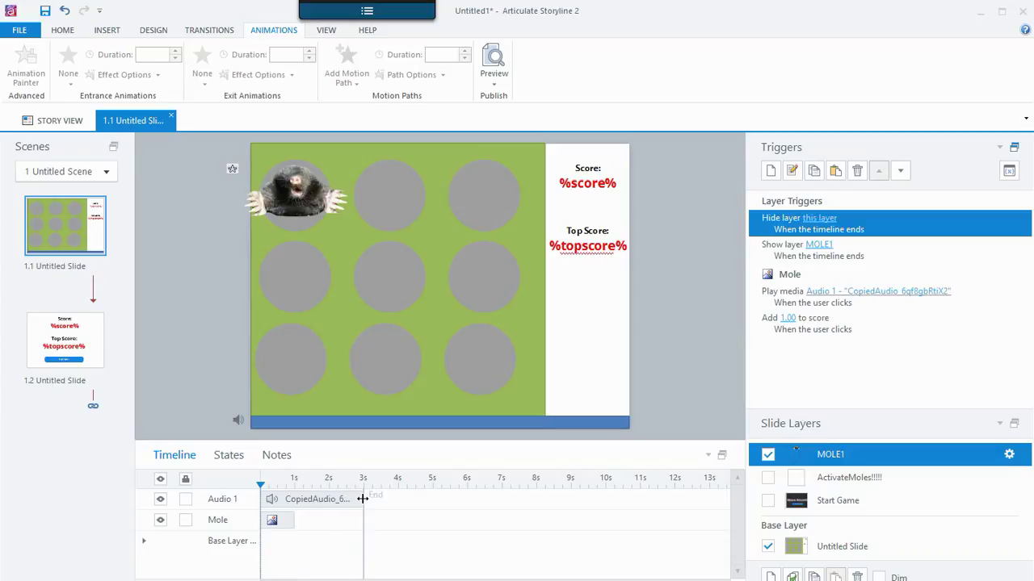
pyautogui.click(360, 499)
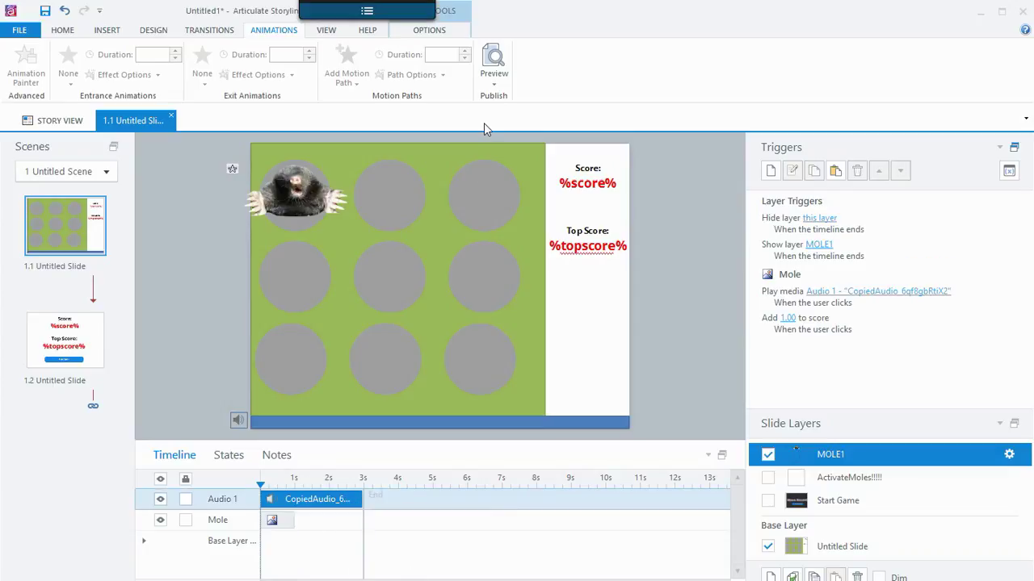
# Preview only this slide to watch the mole in the first hole loop, and close the preview.
pyautogui.click(493, 81)
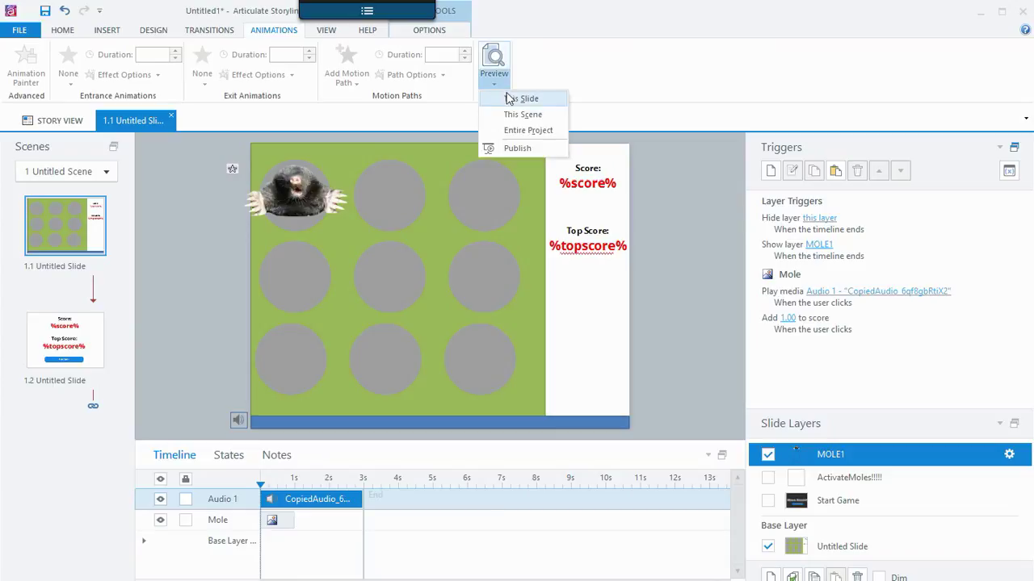
pyautogui.click(509, 98)
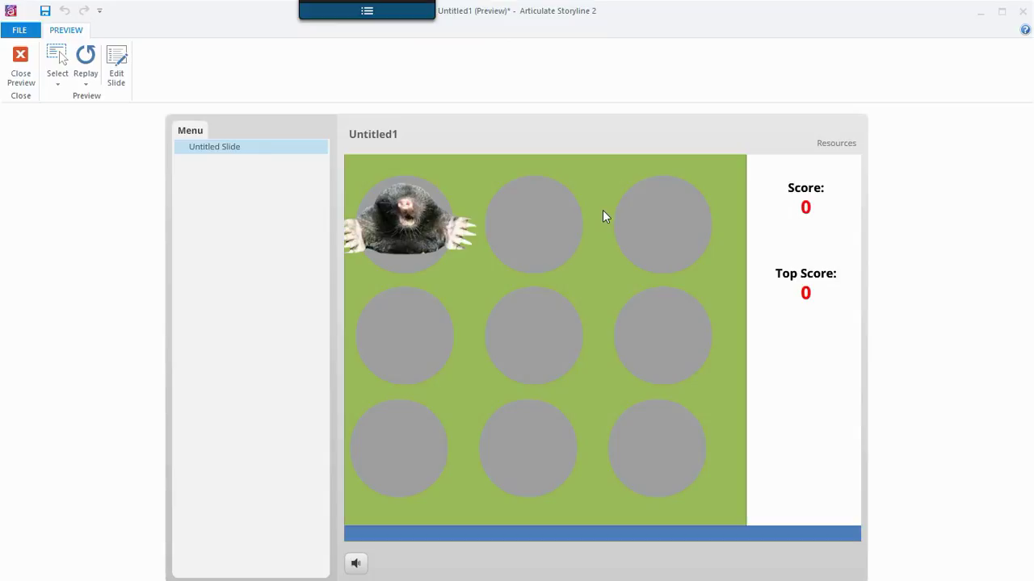
pyautogui.click(24, 77)
# Review the MOLE1 layer's properties and scrub its timeline through the mole's animation to the end and back.
pyautogui.moveTo(258, 482)
pyautogui.mouseDown()
pyautogui.moveTo(353, 501)
pyautogui.moveTo(330, 477)
pyautogui.moveTo(258, 482)
pyautogui.moveTo(273, 499)
pyautogui.moveTo(346, 484)
pyautogui.moveTo(288, 430)
pyautogui.moveTo(247, 482)
pyautogui.moveTo(240, 453)
pyautogui.moveTo(347, 452)
pyautogui.moveTo(348, 530)
pyautogui.moveTo(233, 482)
pyautogui.mouseUp()
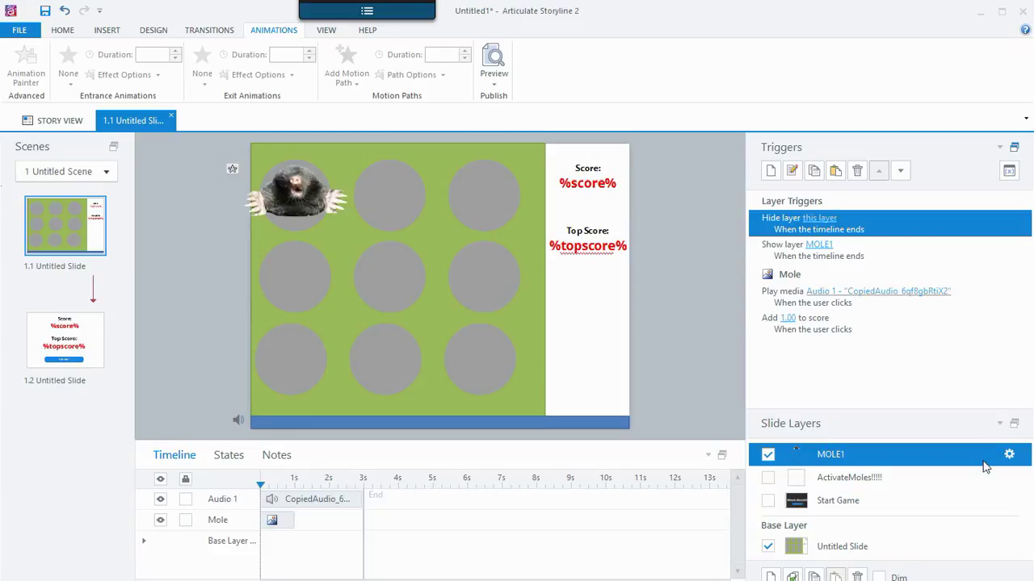
pyautogui.click(1009, 455)
pyautogui.click(554, 431)
pyautogui.click(303, 198)
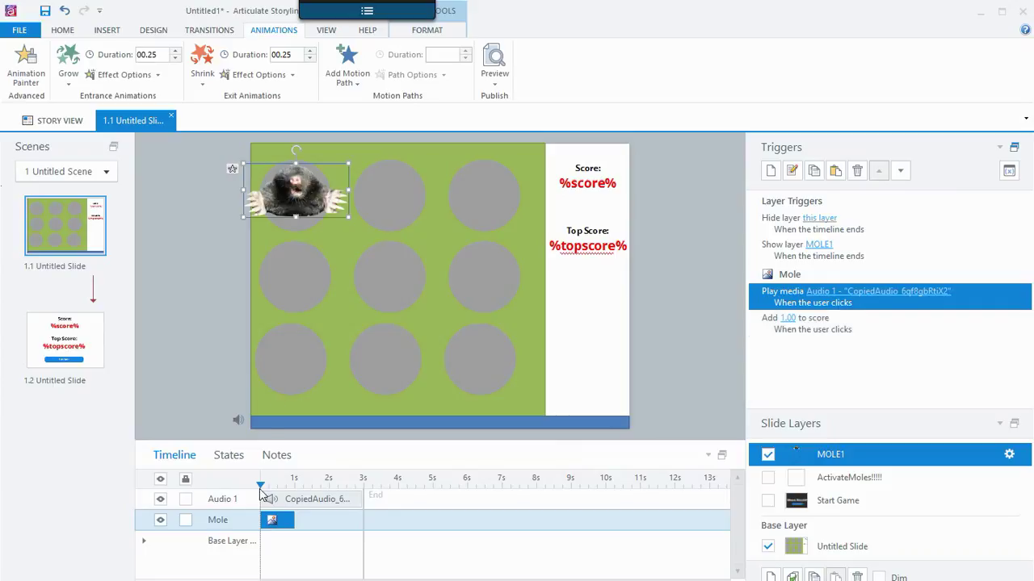
pyautogui.moveTo(260, 489); pyautogui.dragTo(356, 482)
pyautogui.moveTo(364, 482)
pyautogui.mouseDown()
pyautogui.moveTo(242, 488)
pyautogui.moveTo(375, 533)
pyautogui.moveTo(263, 533)
pyautogui.moveTo(344, 563)
pyautogui.moveTo(363, 520)
pyautogui.moveTo(247, 512)
pyautogui.mouseUp()
# Duplicate the MOLE1 slide layer and rename the copy MOLE2.
pyautogui.click(813, 574)
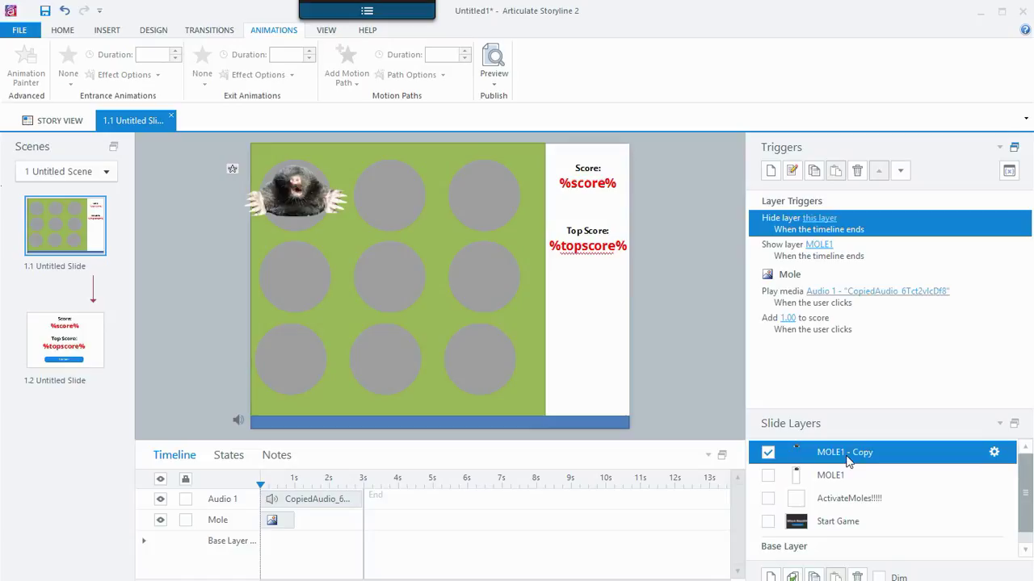
pyautogui.doubleClick(847, 457)
pyautogui.write('MO')
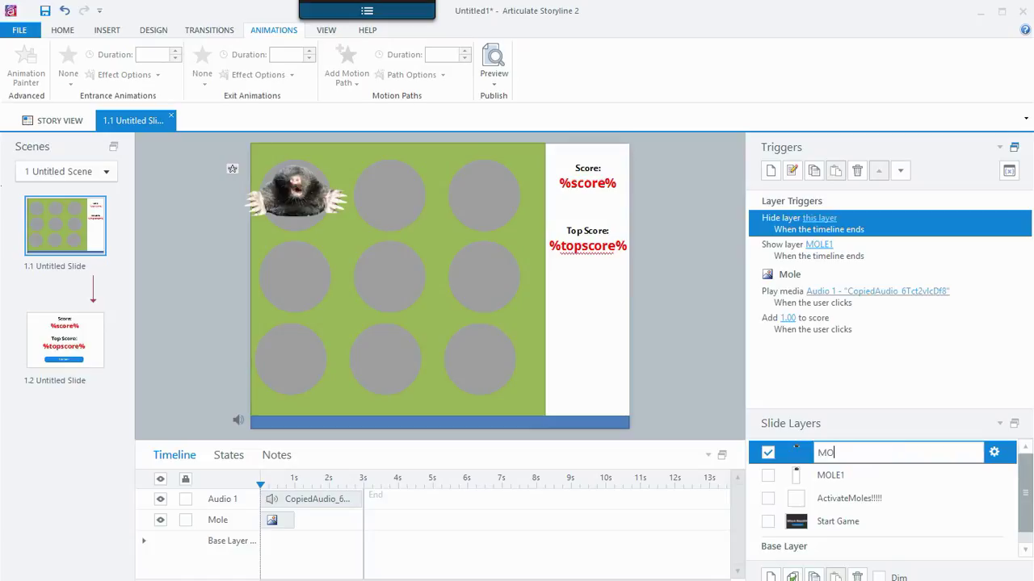
pyautogui.write('LRE')
pyautogui.press('BackSpace')
pyautogui.press('BackSpace')
pyautogui.press('Return')
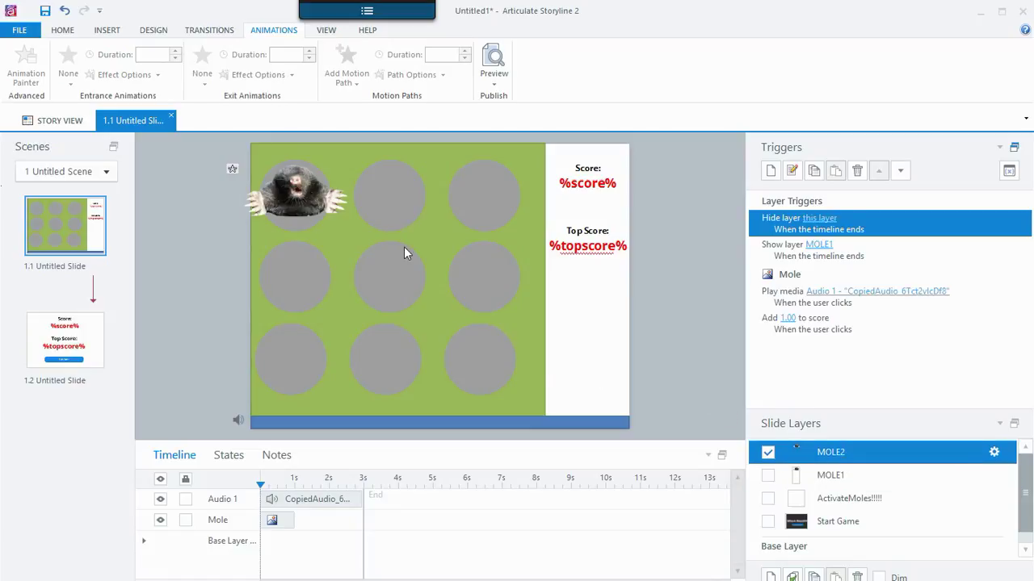
# Move the MOLE2 layer's mole onto the middle hole of the top row and set the layer's show-layer trigger to MOLE2.
pyautogui.moveTo(295, 194); pyautogui.dragTo(390, 197)
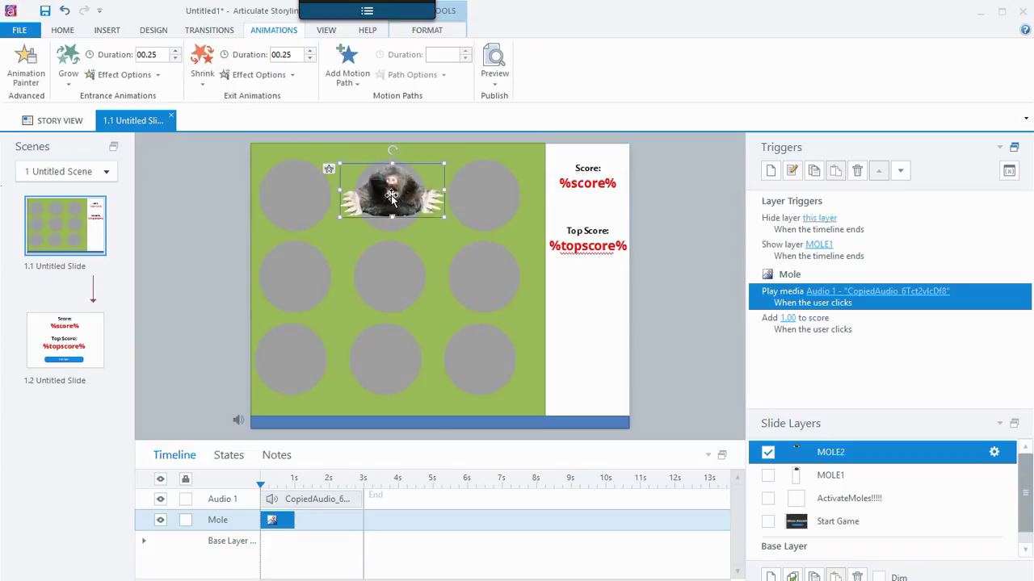
pyautogui.click(664, 322)
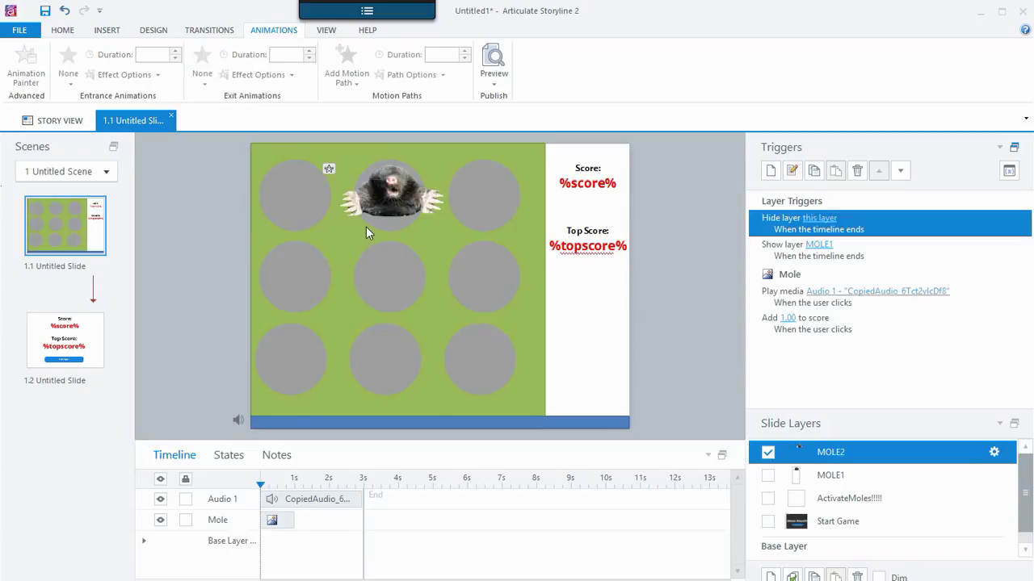
pyautogui.click(818, 245)
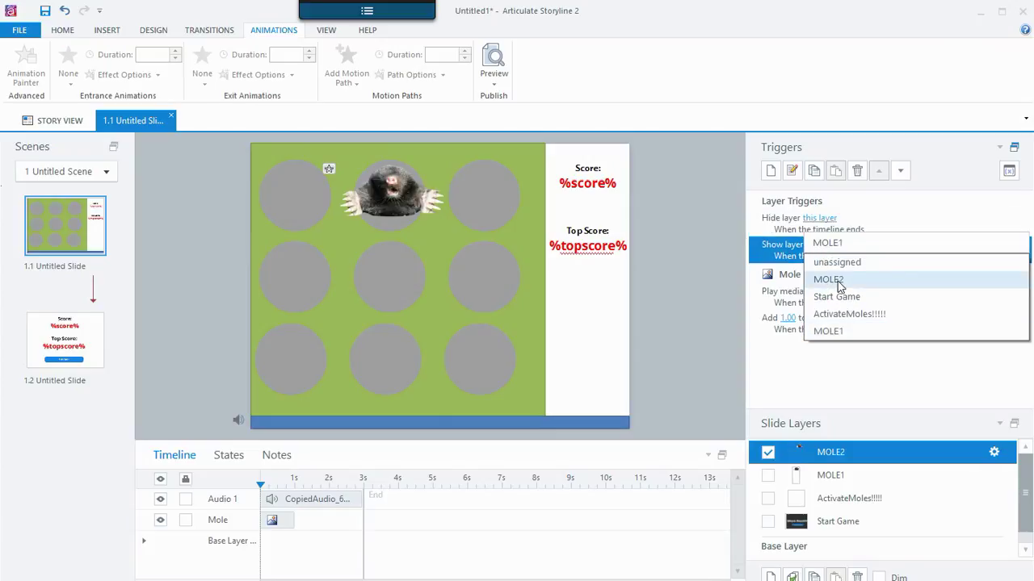
pyautogui.click(828, 280)
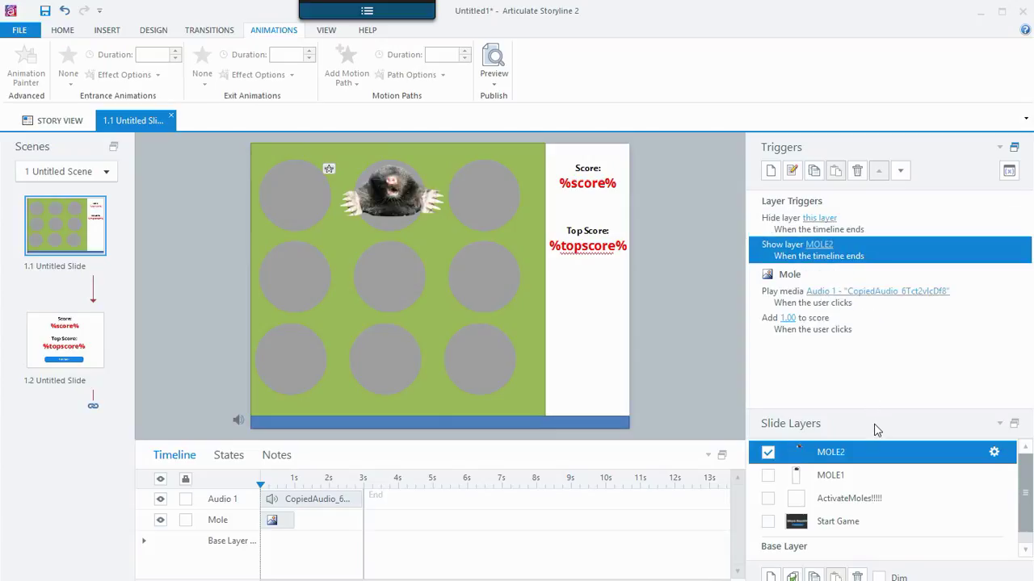
# On the ActivateMoles!!!!! layer, assign MOLE2 to the unassigned show-layer trigger and compare its triggers with the MOLE1 layer's.
pyautogui.click(836, 498)
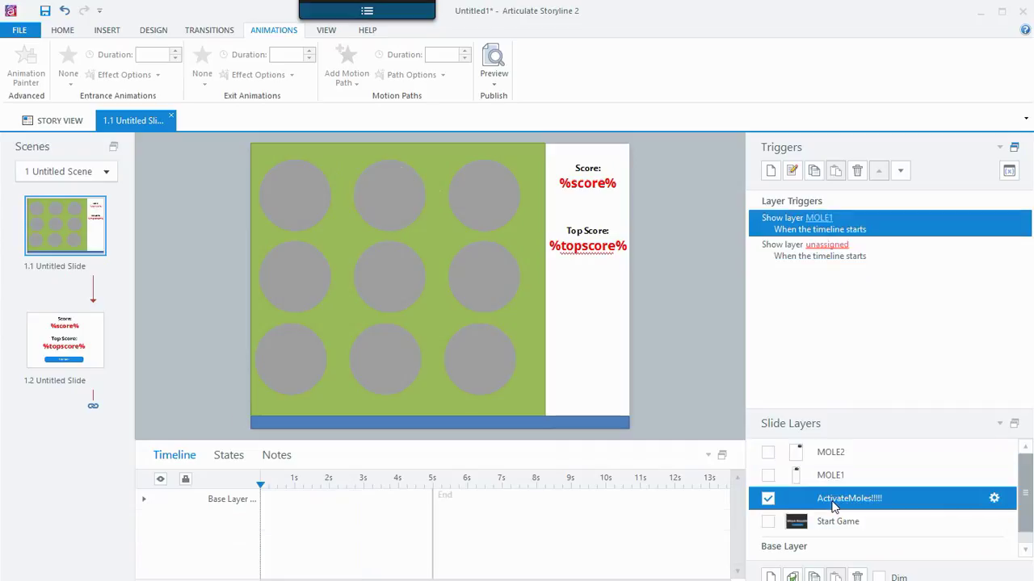
pyautogui.click(826, 244)
pyautogui.click(823, 329)
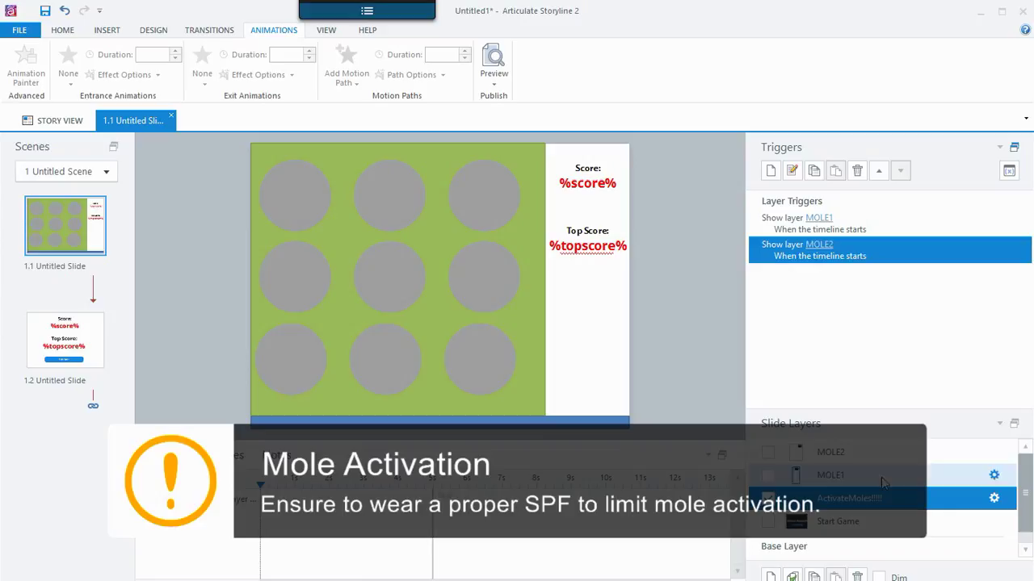
pyautogui.click(830, 474)
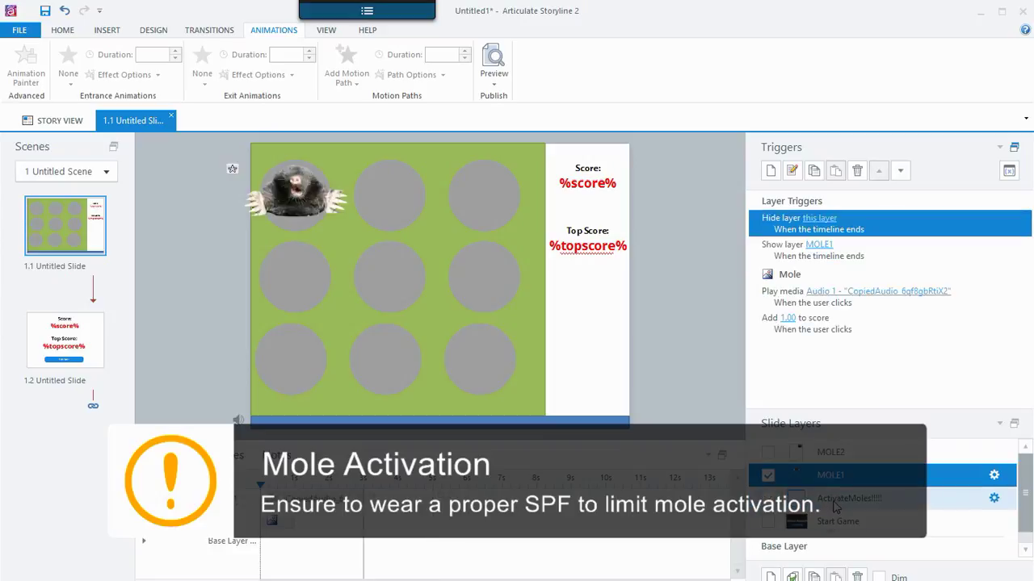
pyautogui.click(836, 504)
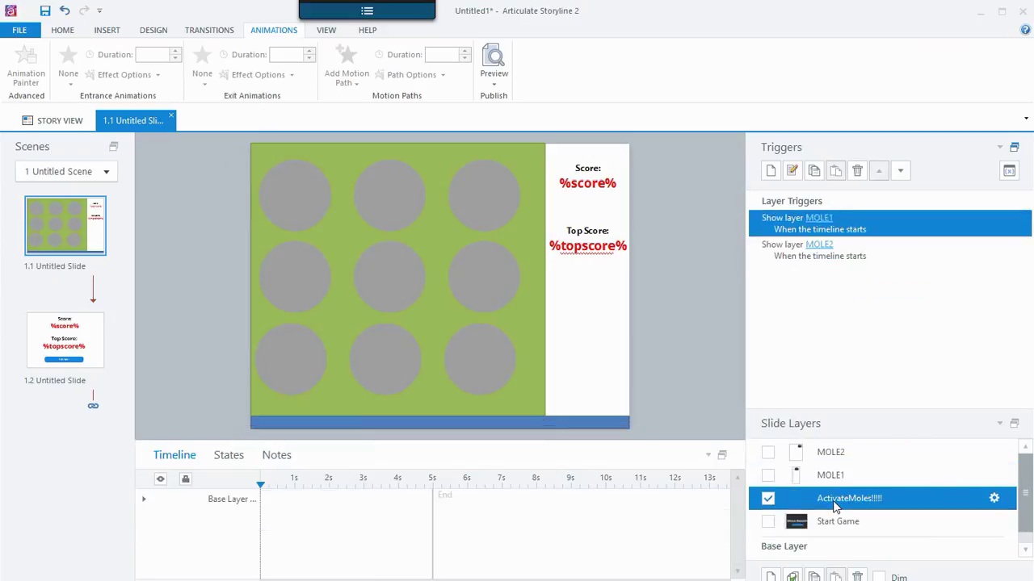
pyautogui.click(834, 475)
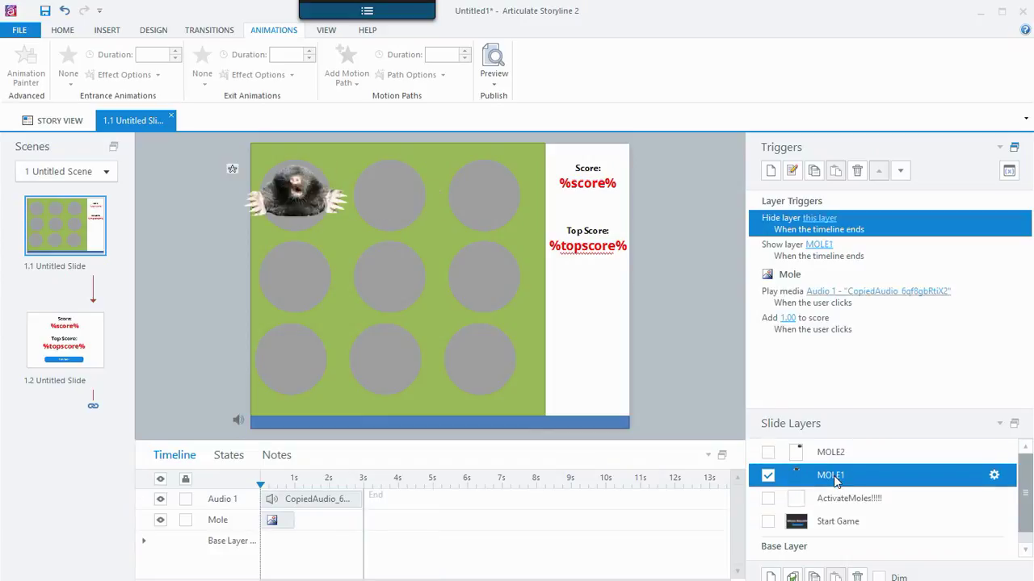
# Preview the game, whack the moles in the first two top-row holes, and close the preview.
pyautogui.click(493, 84)
pyautogui.click(530, 129)
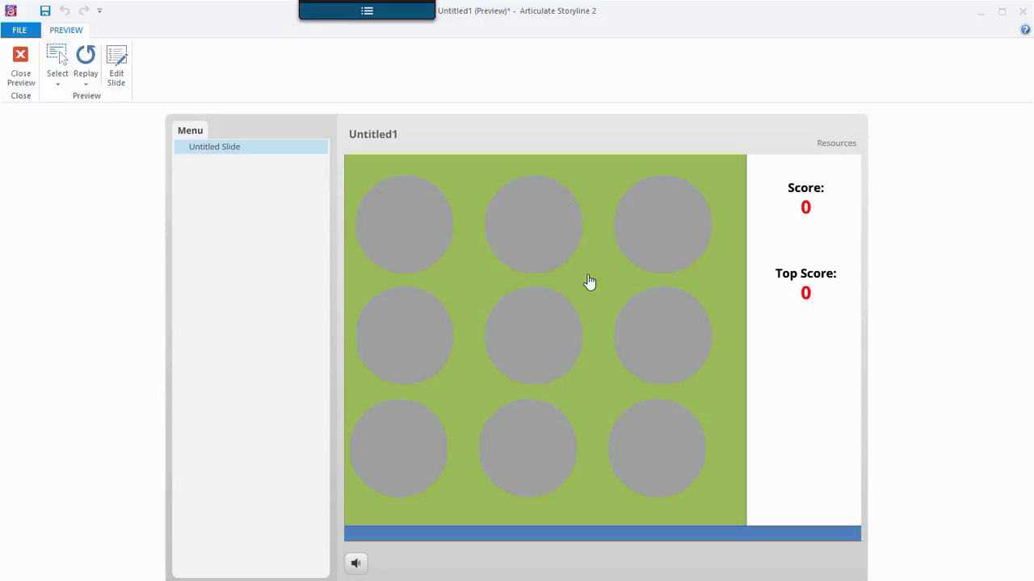
pyautogui.click(543, 228)
pyautogui.click(428, 230)
pyautogui.click(418, 228)
pyautogui.click(529, 230)
pyautogui.click(29, 91)
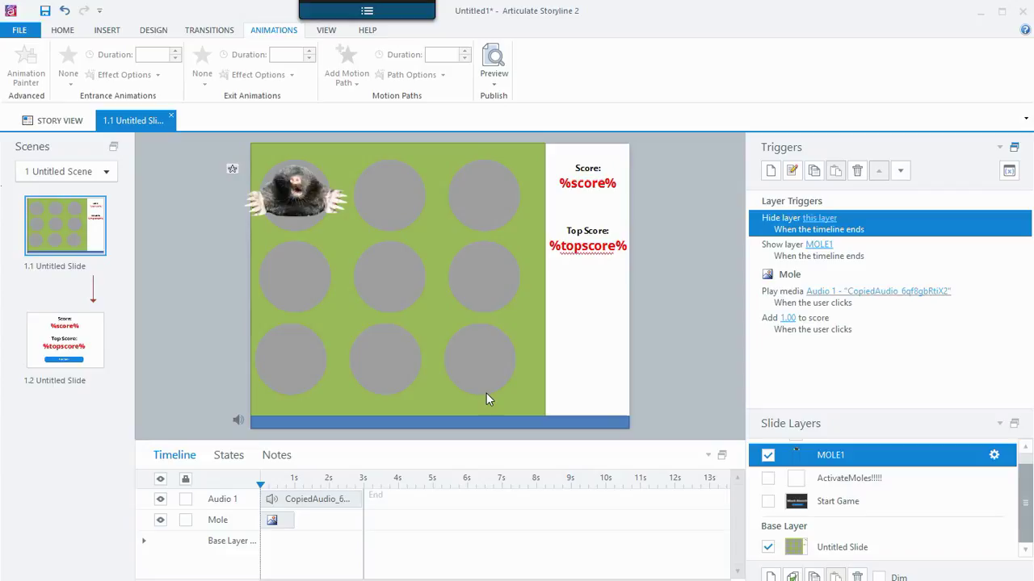
# Compare the MOLE1 and MOLE2 layers' timelines and extend the MOLE2 timeline with its audio clip to 7 s.
pyautogui.scroll(1, 1030, 517)
pyautogui.scroll(1, 1026, 501)
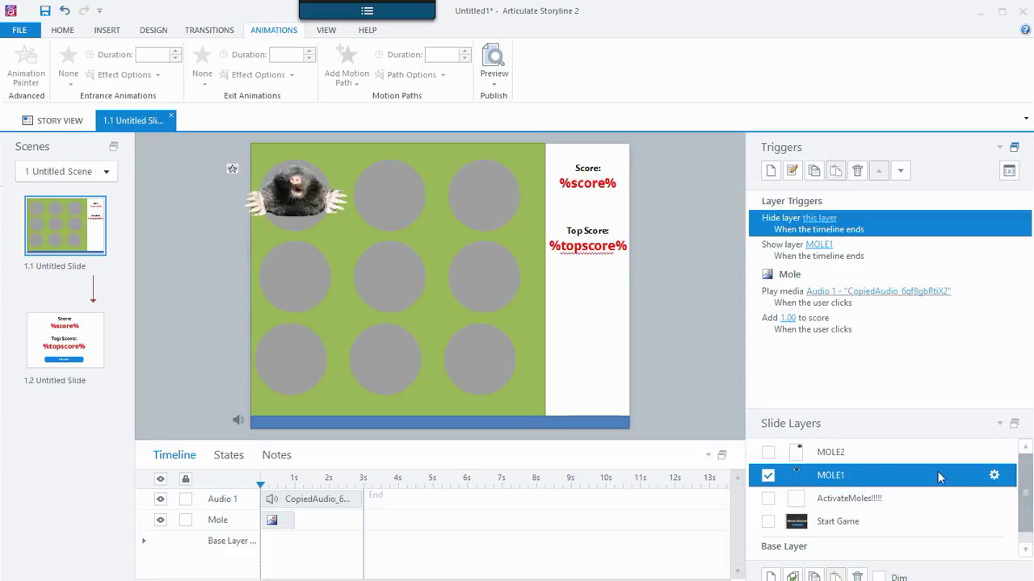
pyautogui.click(860, 452)
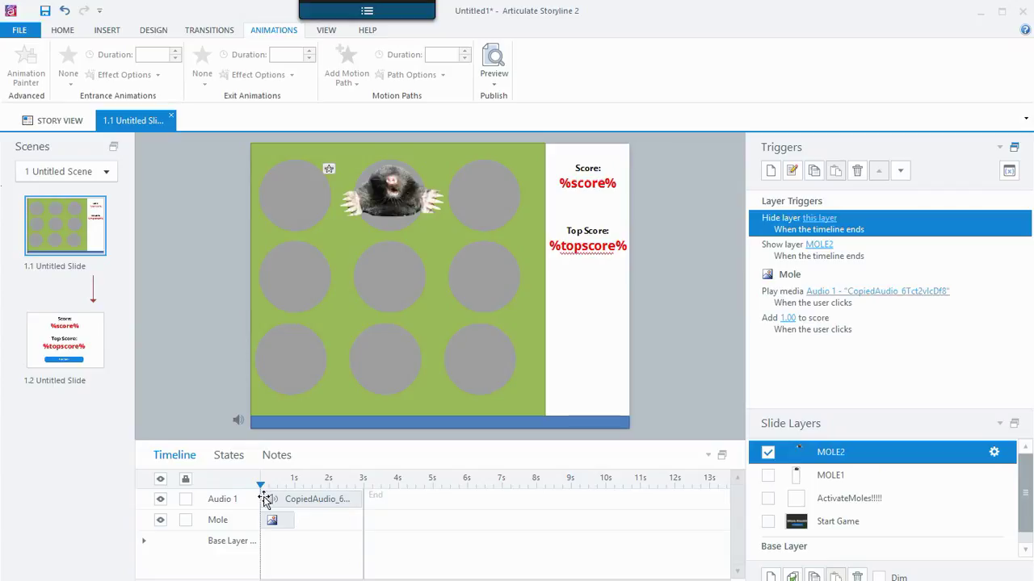
pyautogui.click(861, 484)
pyautogui.press('Up')
pyautogui.press('Down')
pyautogui.press('Up')
pyautogui.moveTo(363, 487); pyautogui.dragTo(501, 487)
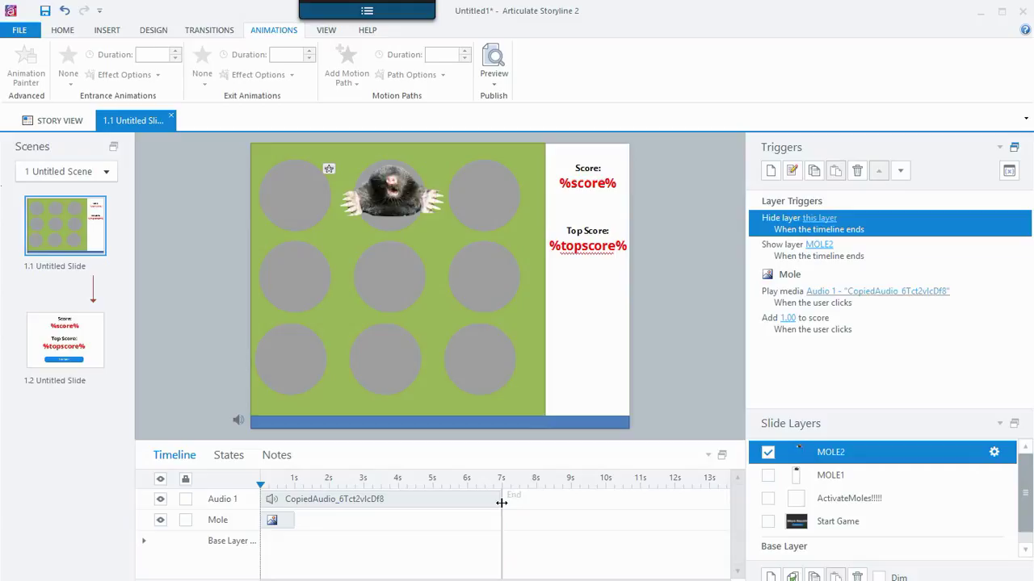
pyautogui.click(474, 495)
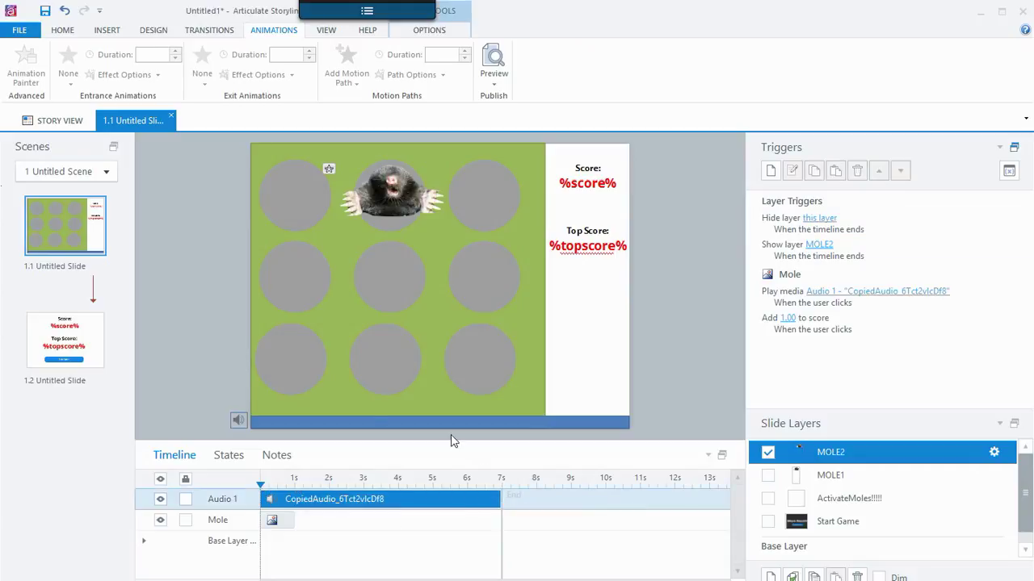
# Check the MOLE1 timeline and shift the mole on the MOLE2 timeline to start at 3 s.
pyautogui.click(910, 483)
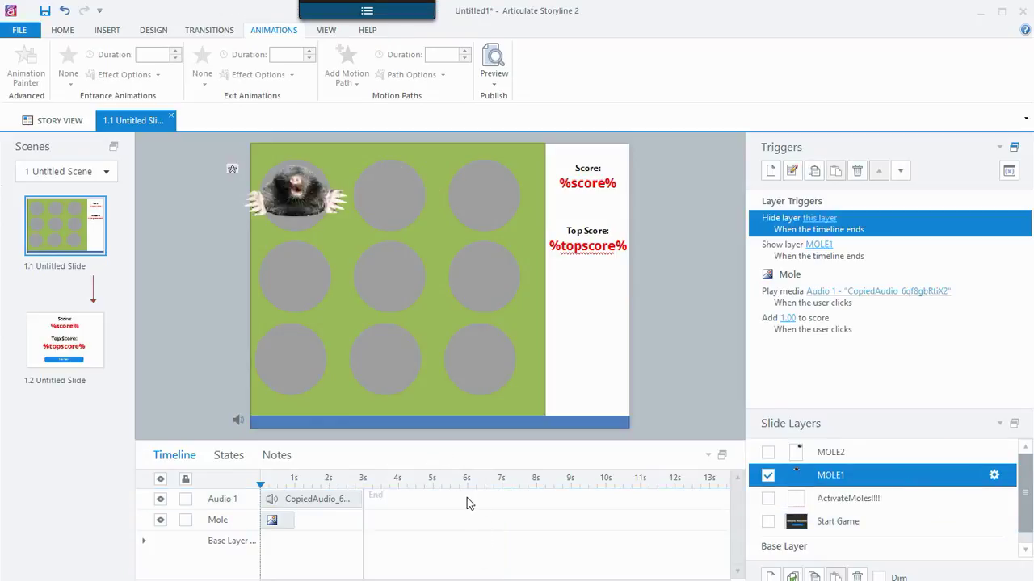
pyautogui.click(844, 449)
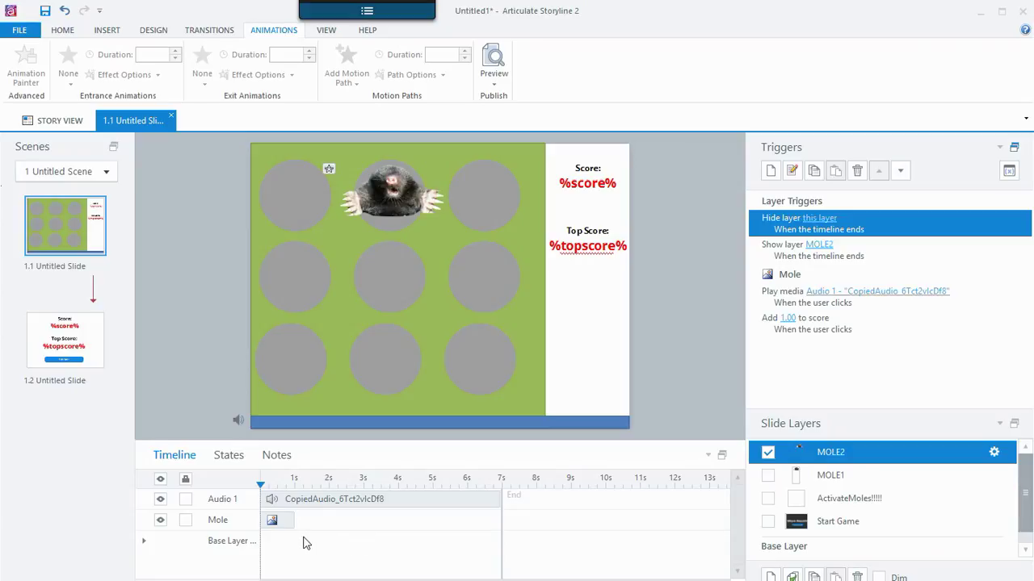
pyautogui.moveTo(276, 521); pyautogui.dragTo(380, 520)
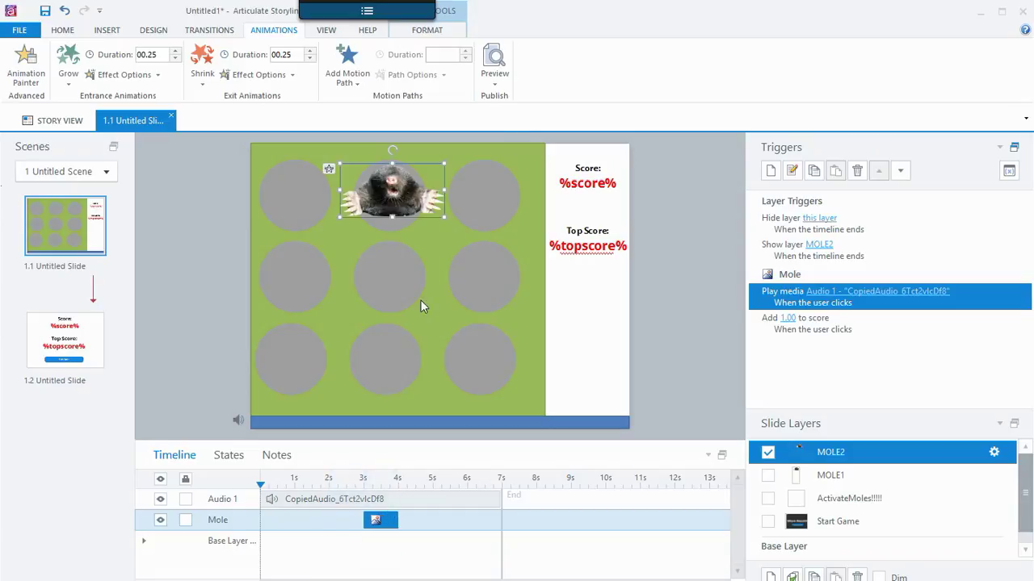
# Compare the MOLE1 and MOLE2 timelines, preview only this slide to watch the moles' timing, and close the preview.
pyautogui.click(844, 477)
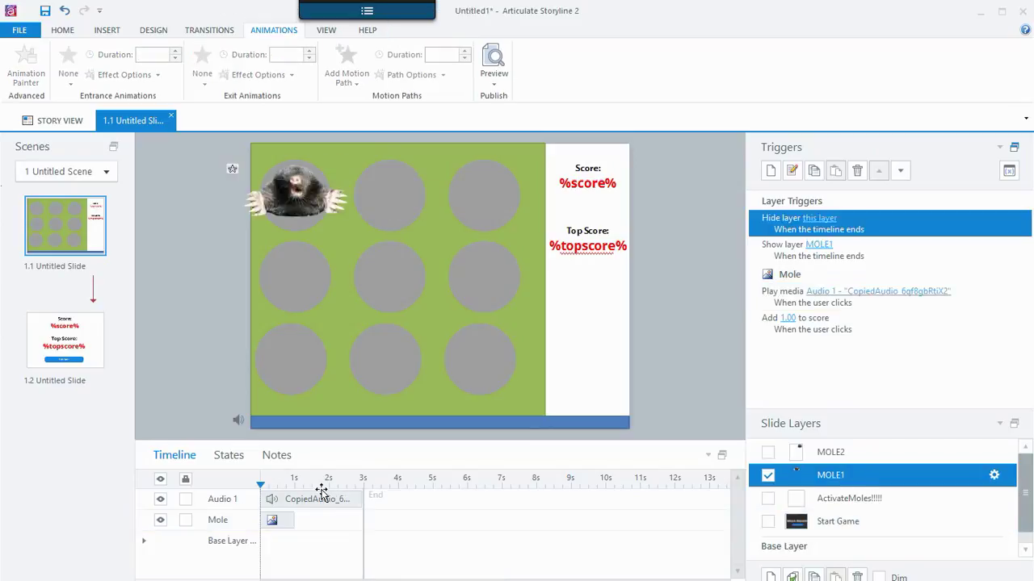
pyautogui.click(832, 455)
pyautogui.click(493, 87)
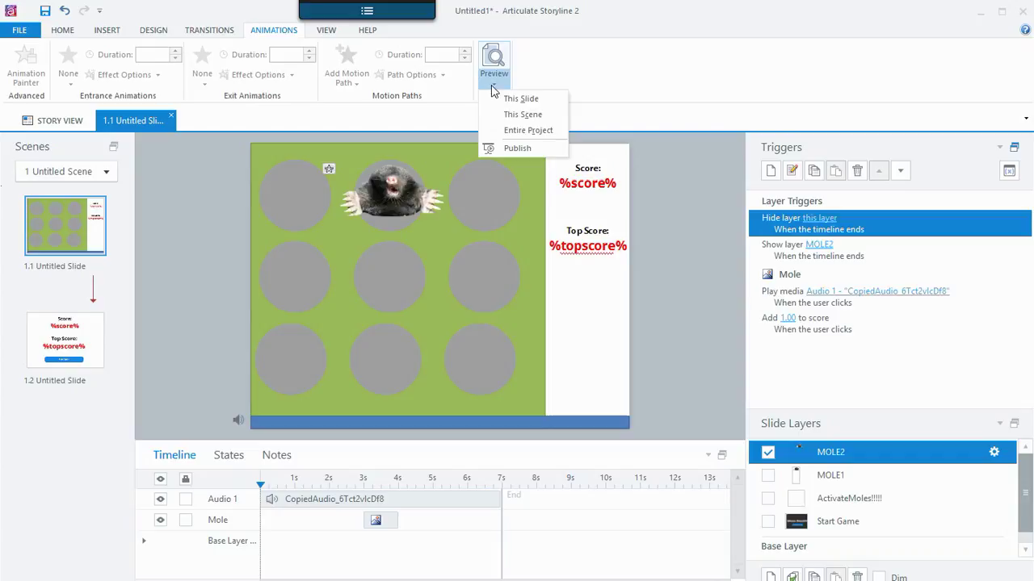
pyautogui.click(512, 98)
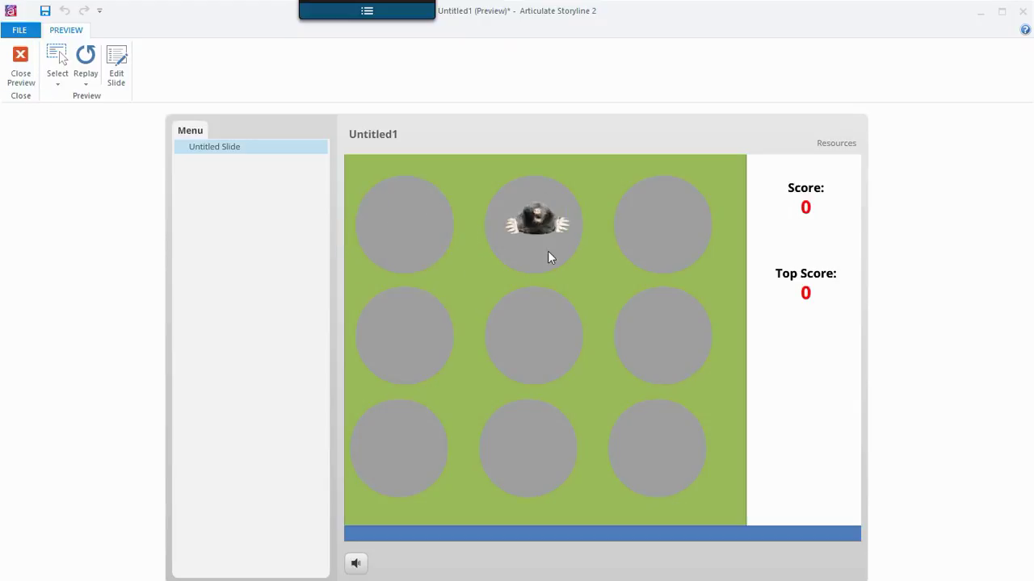
pyautogui.click(18, 64)
# On the MOLE2 timeline, move the mole to start at about 1.5 s and shorten the timeline to 5 s.
pyautogui.moveTo(376, 520); pyautogui.dragTo(324, 520)
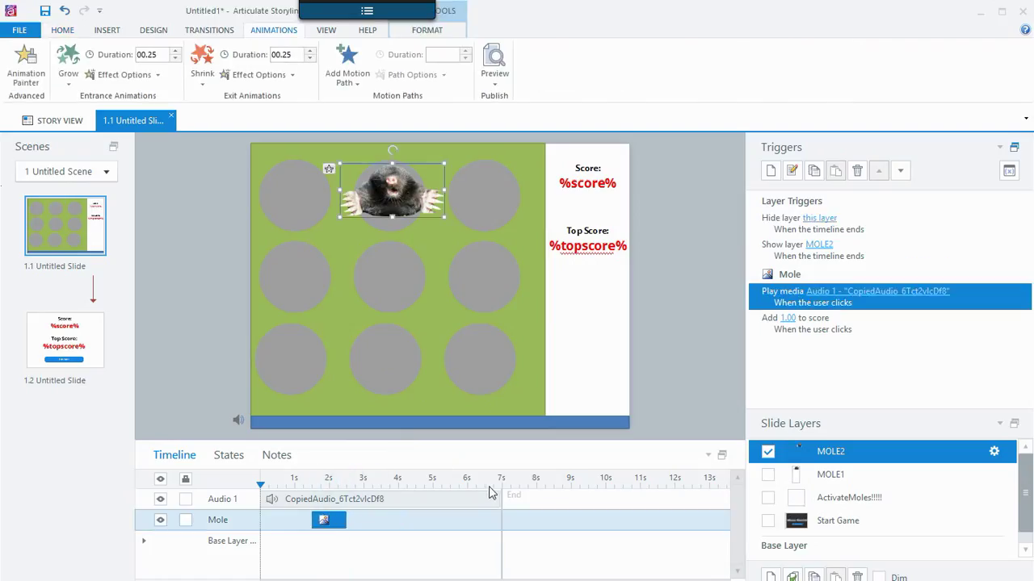
pyautogui.moveTo(501, 484); pyautogui.dragTo(432, 484)
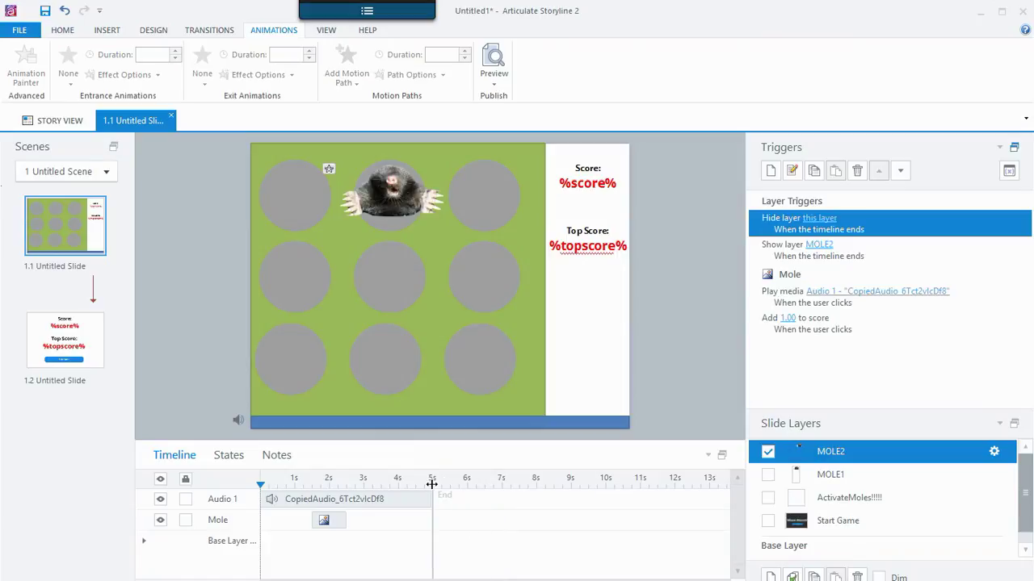
# Duplicate the MOLE1 slide layer three times and the MOLE2 slide layer three times.
pyautogui.click(856, 475)
pyautogui.click(792, 577)
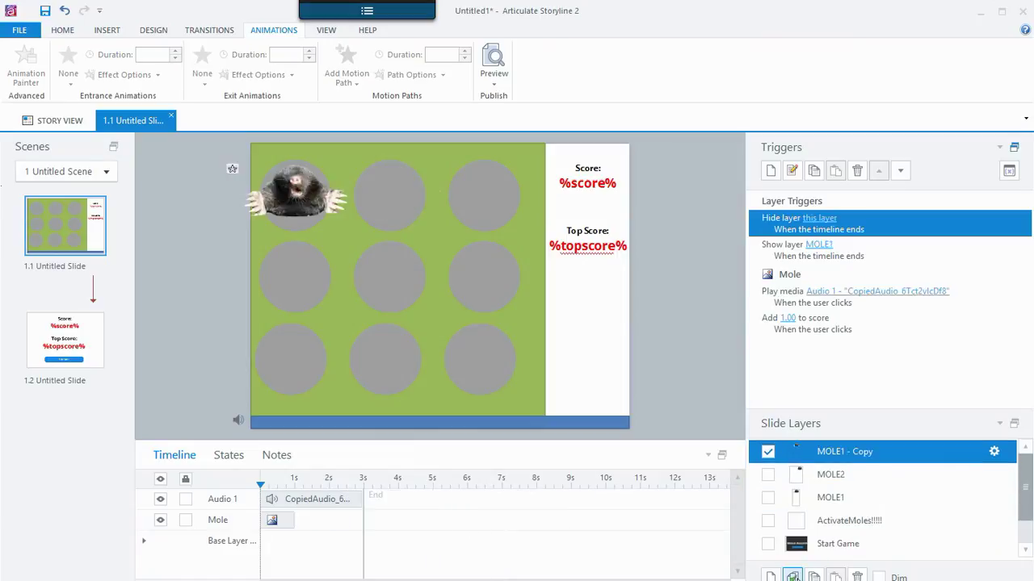
pyautogui.click(793, 576)
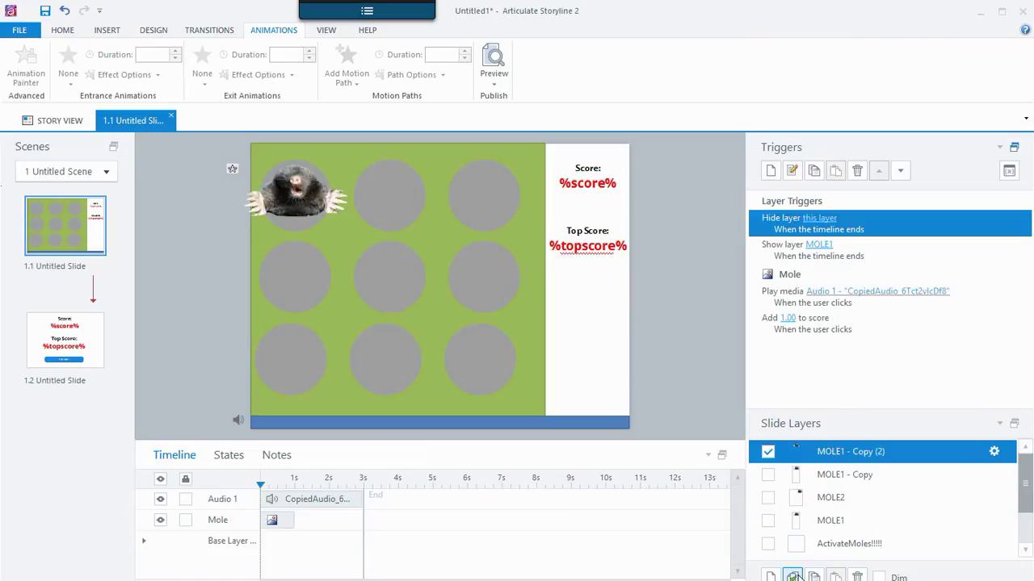
pyautogui.click(792, 577)
pyautogui.click(827, 523)
pyautogui.click(792, 576)
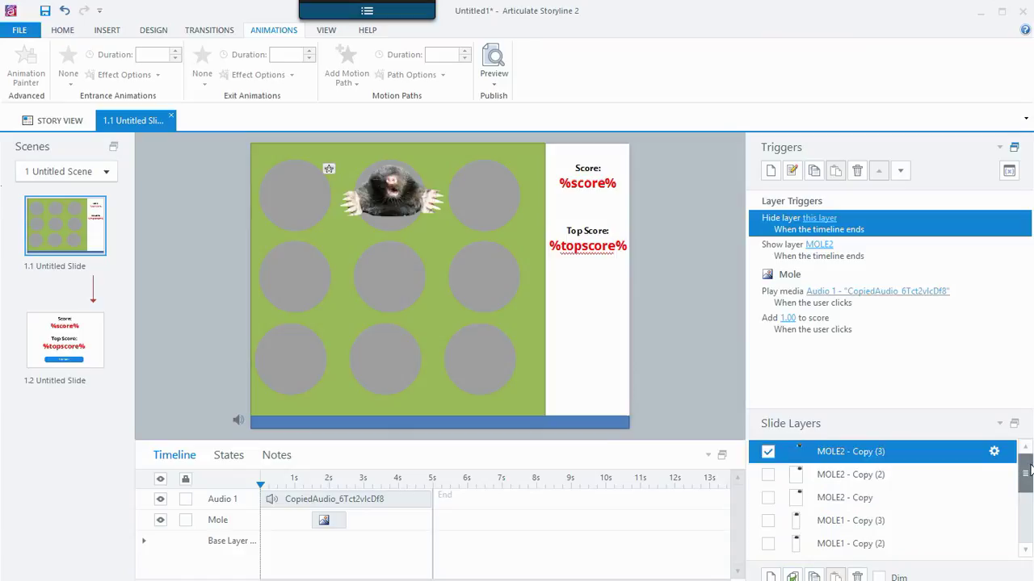
# Rename the first copy of the MOLE1 slide layer as MOLE3.
pyautogui.moveTo(1027, 478); pyautogui.dragTo(1030, 495)
pyautogui.doubleClick(866, 481)
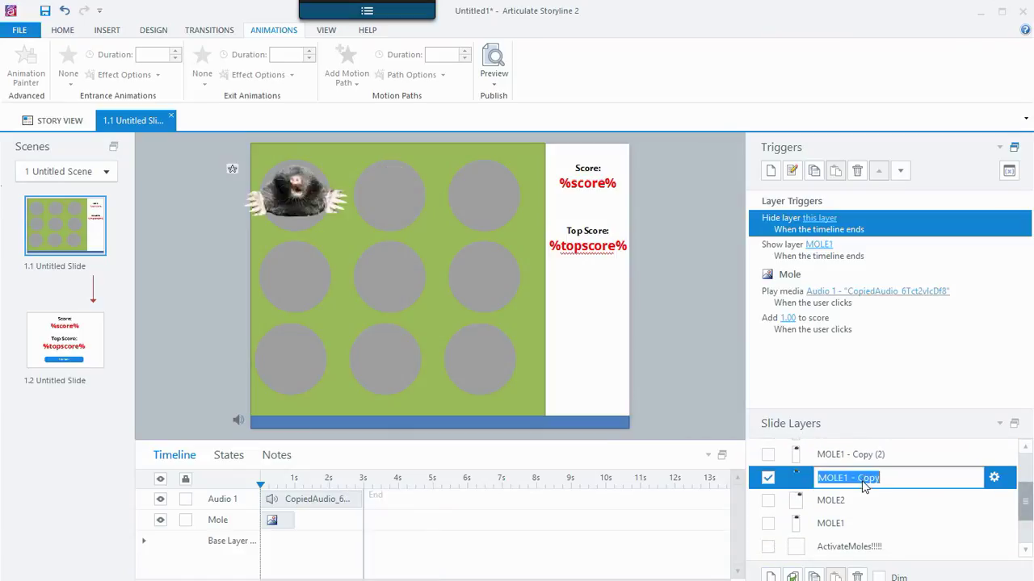
pyautogui.write('MOLE3')
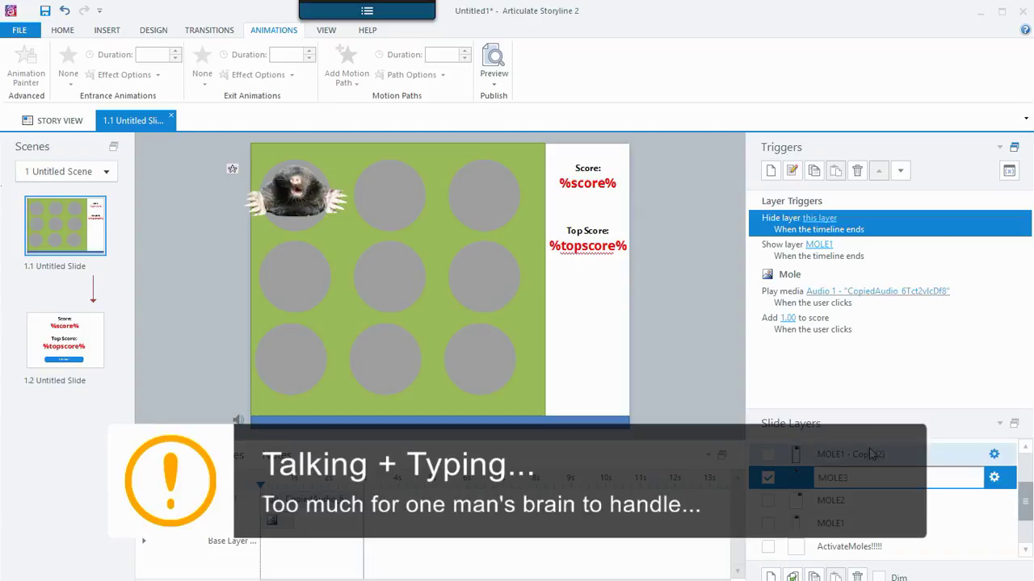
# Rename the remaining two copies of the MOLE1 slide layer as MOLE4 and MOLE5.
pyautogui.doubleClick(870, 455)
pyautogui.write('Mo')
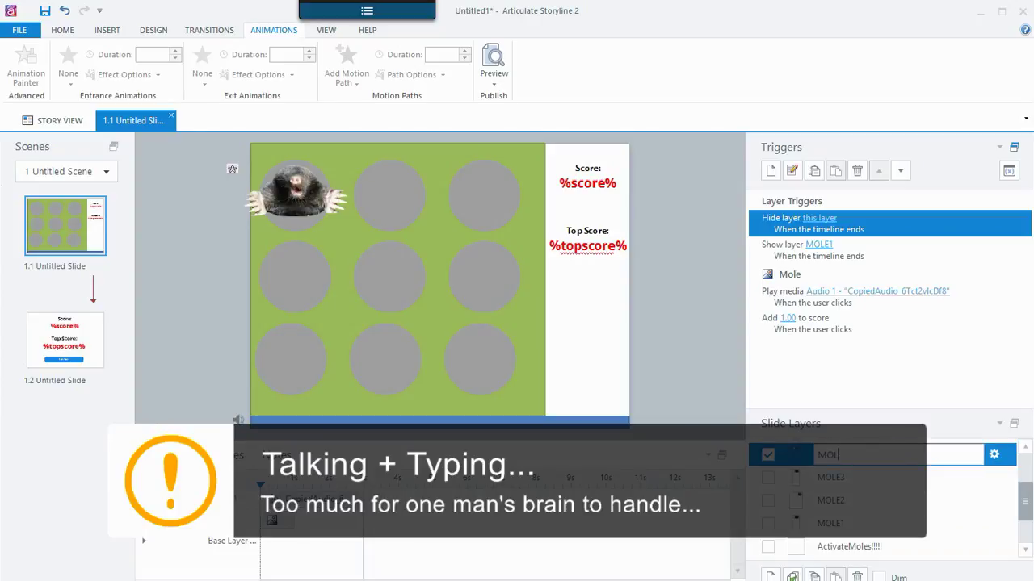
pyautogui.write('LE4')
pyautogui.press('Return')
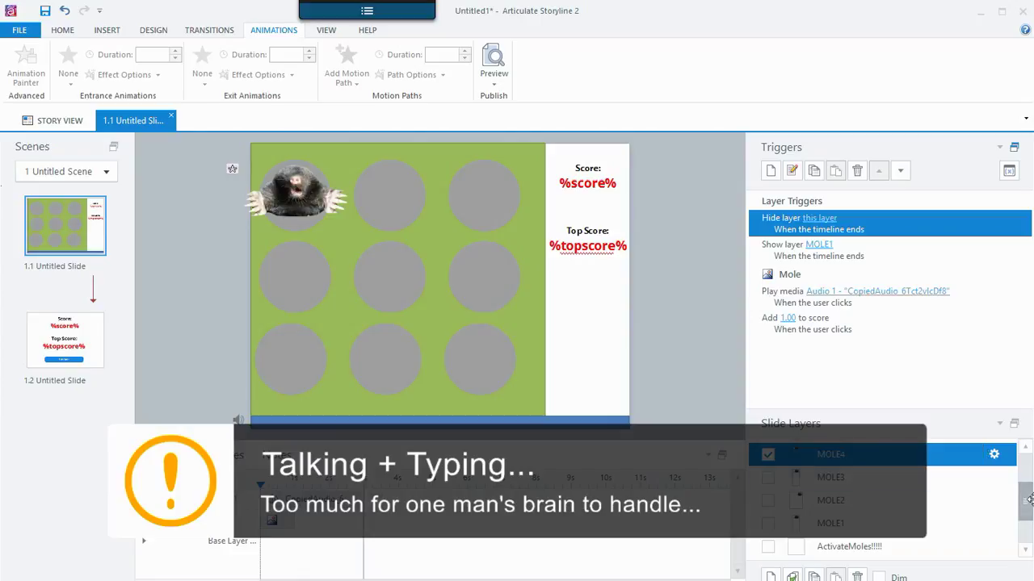
pyautogui.scroll(3, 1029, 520)
pyautogui.doubleClick(839, 521)
pyautogui.write('MOLE')
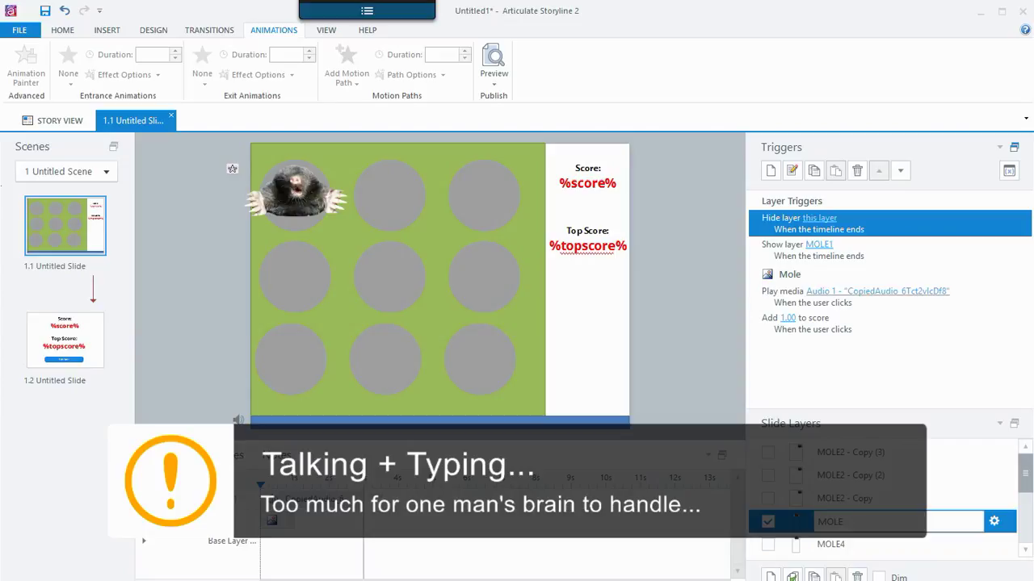
pyautogui.write('5')
# Rename the three copies of the MOLE2 slide layer as Mole6, MOLE7 and MOLE8, from the lowest copy upward.
pyautogui.doubleClick(862, 499)
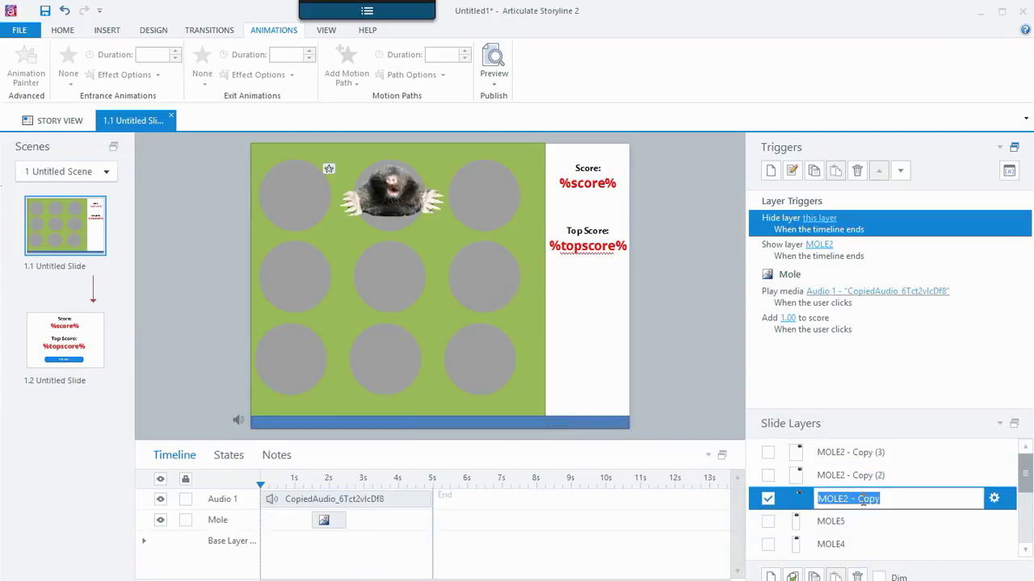
pyautogui.write('Mole6')
pyautogui.doubleClick(851, 476)
pyautogui.write('MOLE7')
pyautogui.doubleClick(851, 452)
pyautogui.write('MOLE')
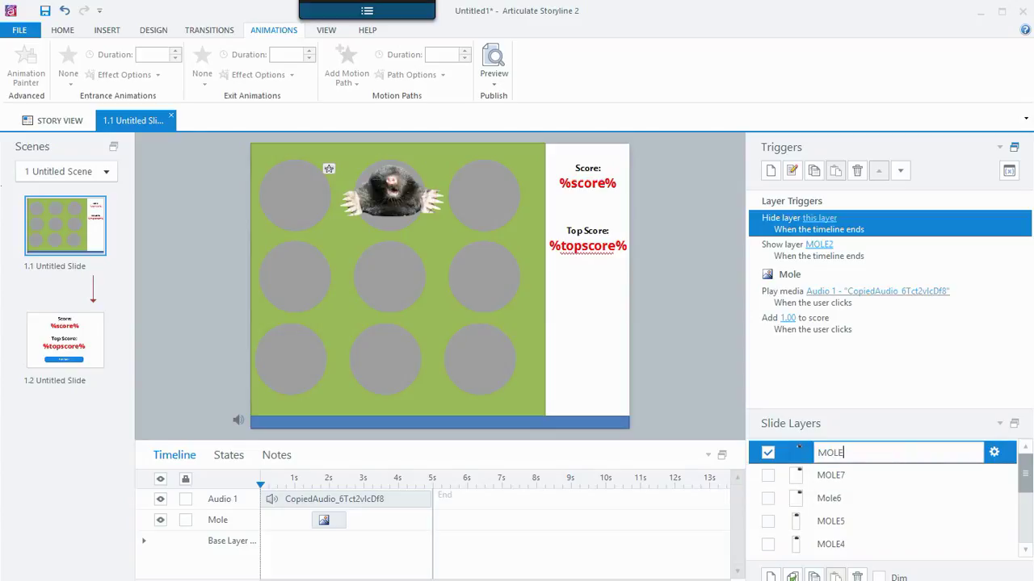
pyautogui.write('8')
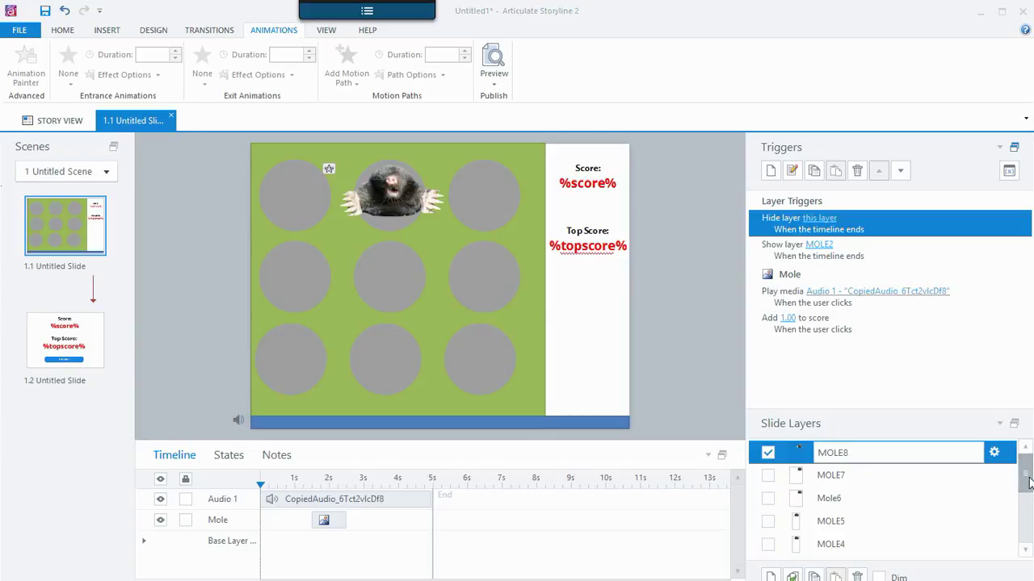
# Duplicate the MOLE8 slide layer and rename the copy as MOLE9.
pyautogui.click(858, 499)
pyautogui.click(833, 455)
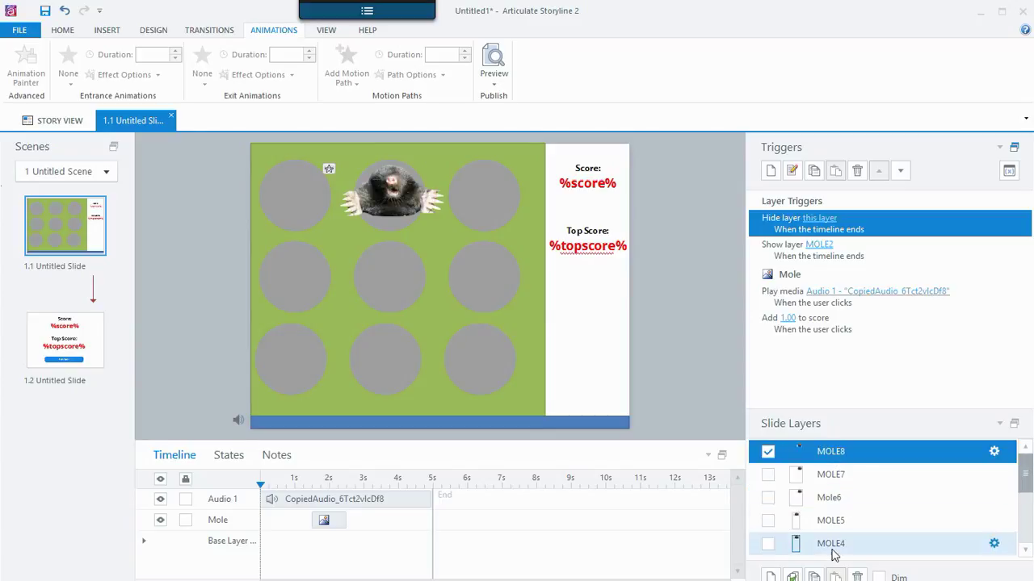
pyautogui.click(792, 577)
pyautogui.doubleClick(844, 454)
pyautogui.write('Mole')
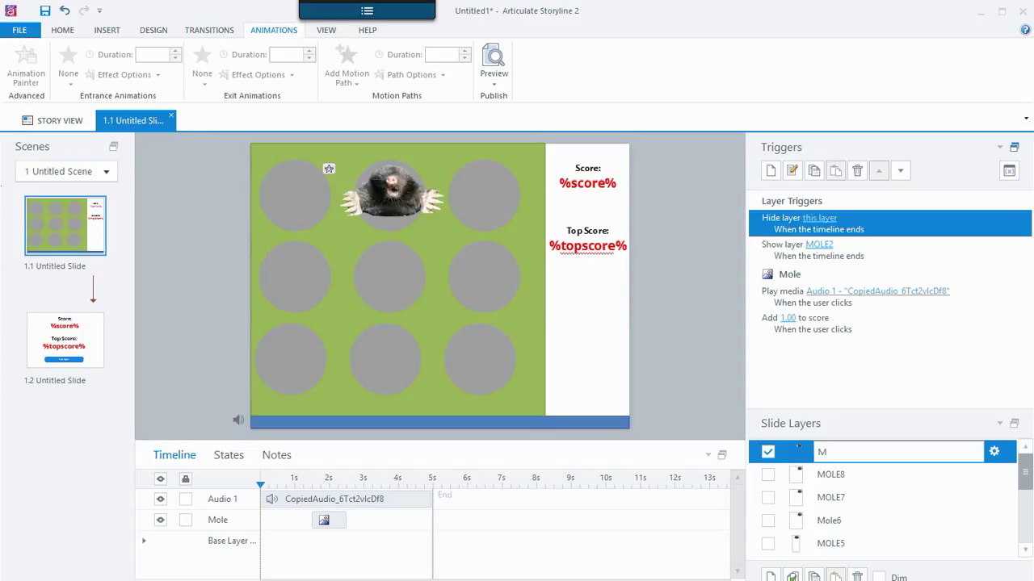
pyautogui.press('Return')
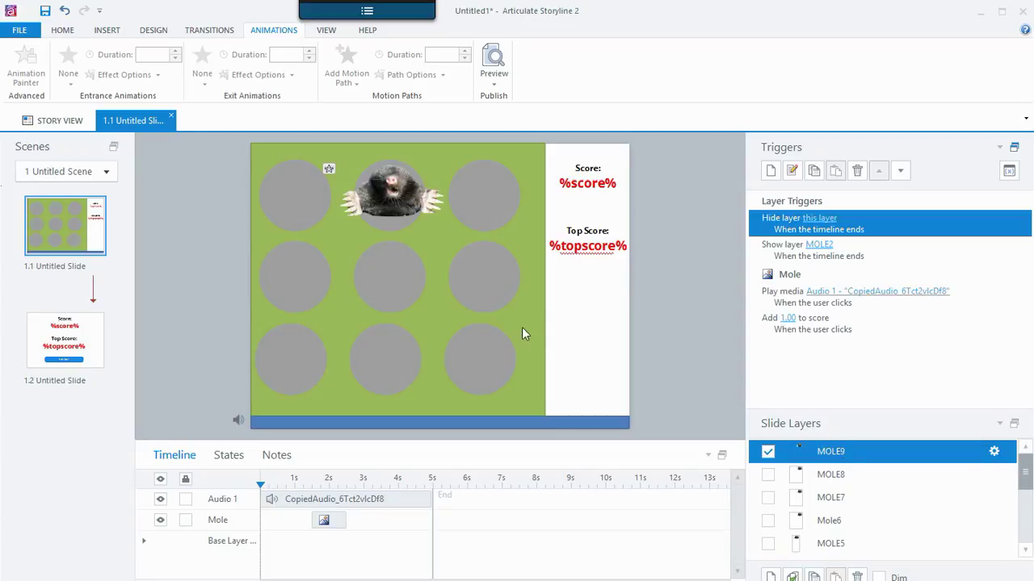
# Move the moles on layers MOLE9, MOLE8 and MOLE7 to the bottom row's right, middle and left holes, and Mole6's to the middle row's right hole.
pyautogui.moveTo(396, 201); pyautogui.dragTo(483, 367)
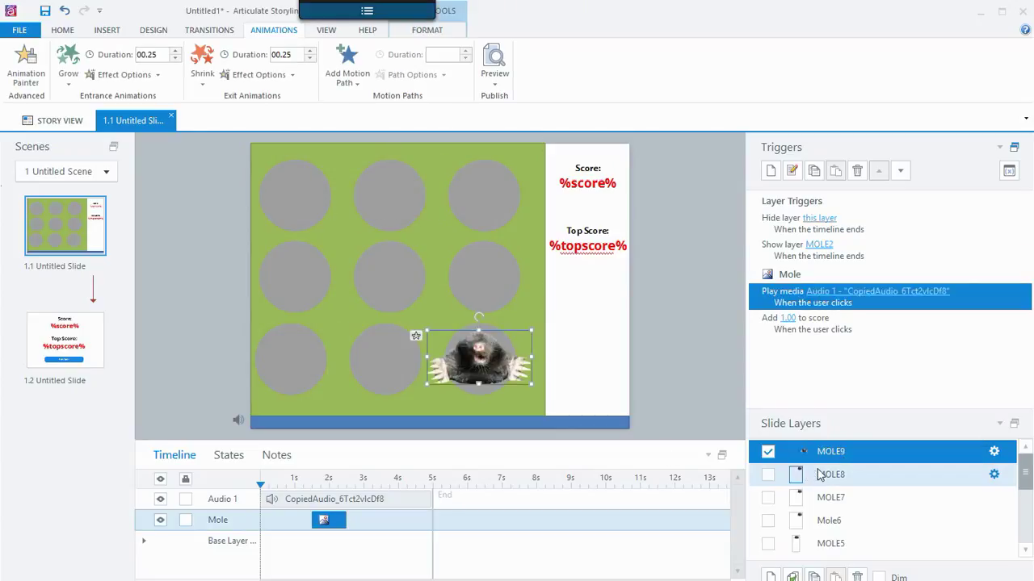
pyautogui.click(830, 474)
pyautogui.moveTo(404, 194); pyautogui.dragTo(405, 340)
pyautogui.click(830, 498)
pyautogui.moveTo(391, 195); pyautogui.dragTo(295, 358)
pyautogui.click(832, 523)
pyautogui.moveTo(391, 194); pyautogui.dragTo(483, 277)
# Move the mole to the centre hole on MOLE5, the middle row's left hole on MOLE4, and the top row's right hole on MOLE3.
pyautogui.click(839, 543)
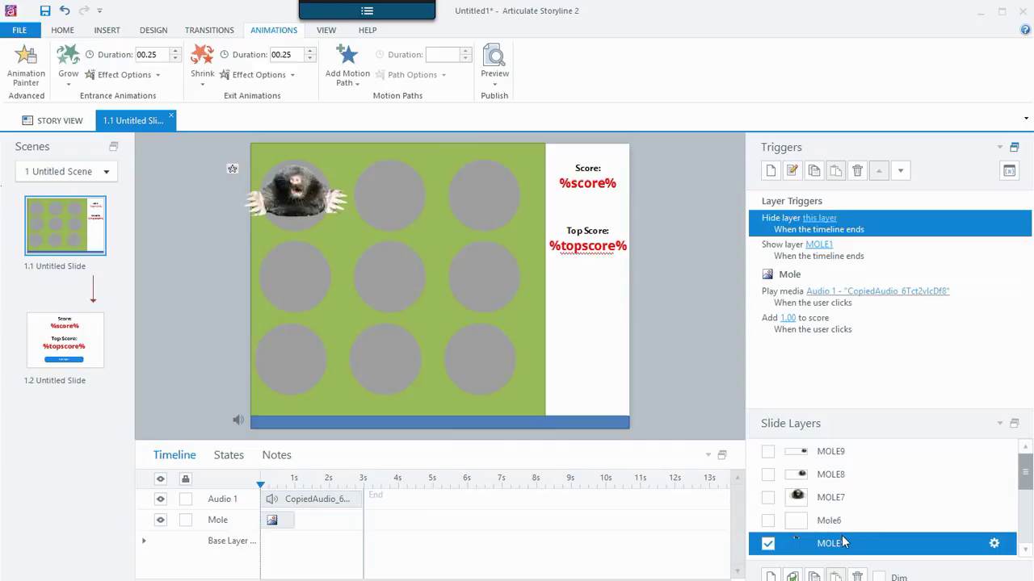
pyautogui.moveTo(299, 194); pyautogui.dragTo(387, 293)
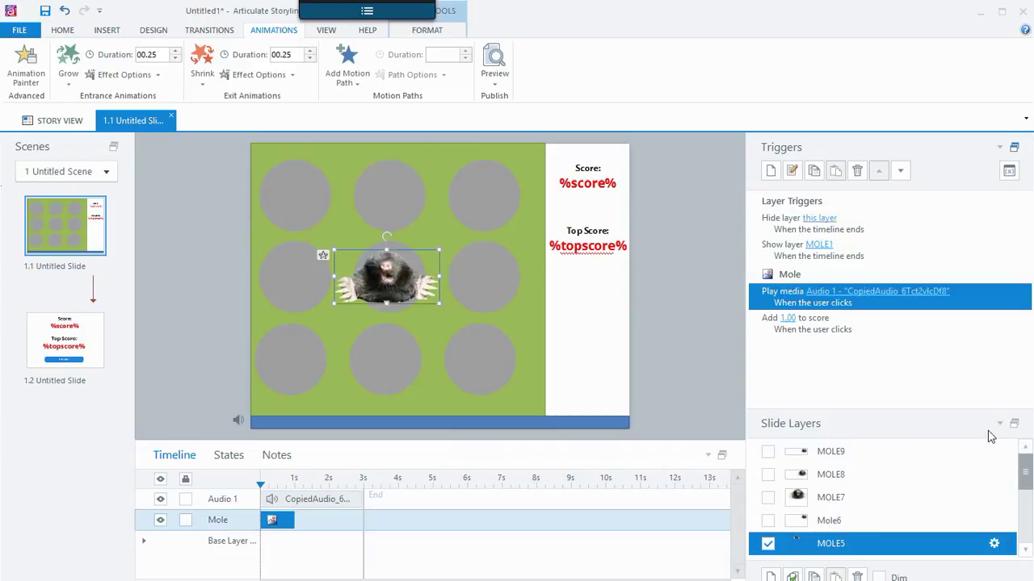
pyautogui.moveTo(1031, 493); pyautogui.dragTo(1031, 516)
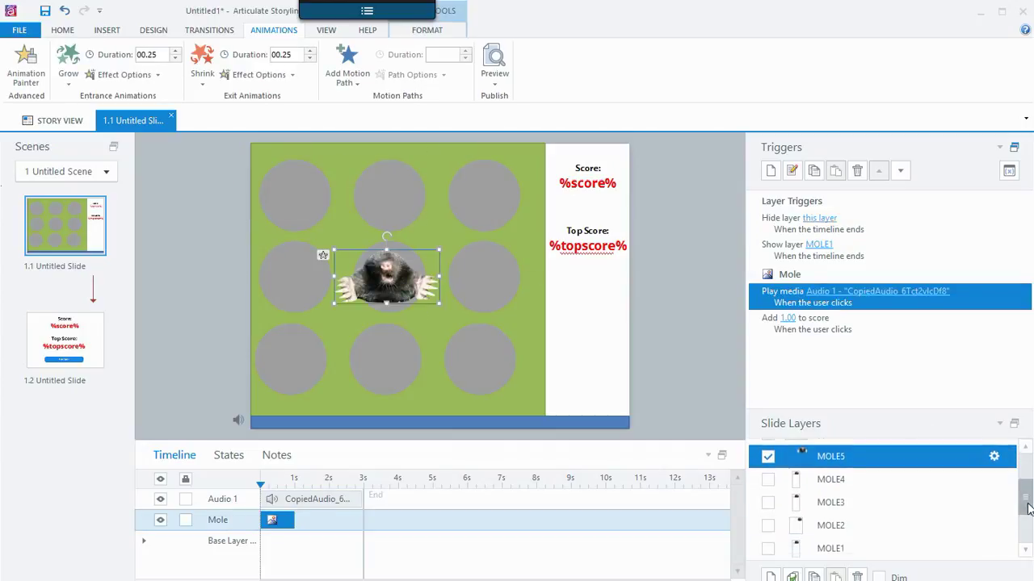
pyautogui.click(864, 481)
pyautogui.moveTo(297, 190); pyautogui.dragTo(295, 278)
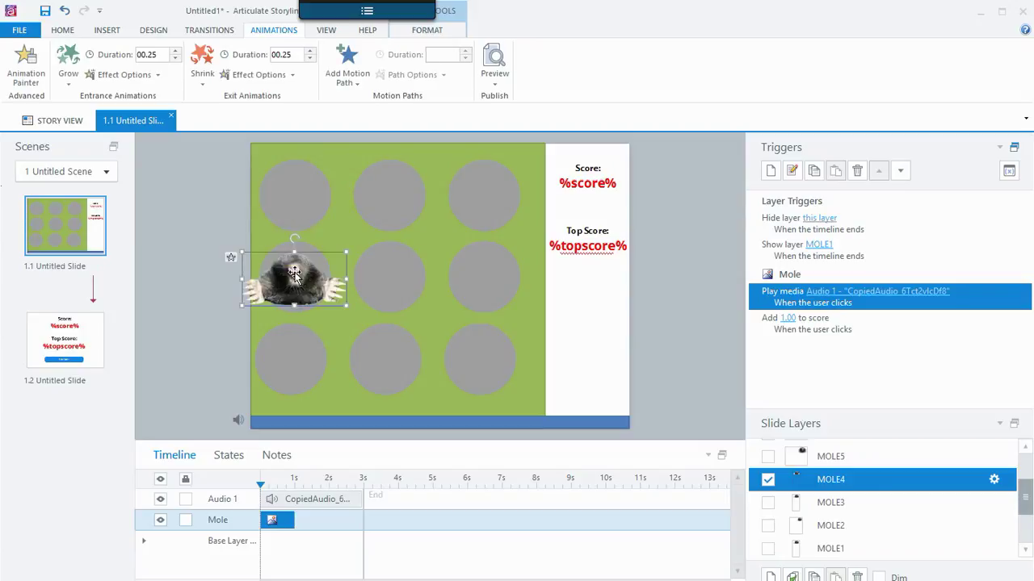
pyautogui.click(844, 503)
pyautogui.moveTo(295, 194); pyautogui.dragTo(489, 196)
# Step through the mole layers to check that each mole sits over its own hole.
pyautogui.click(836, 525)
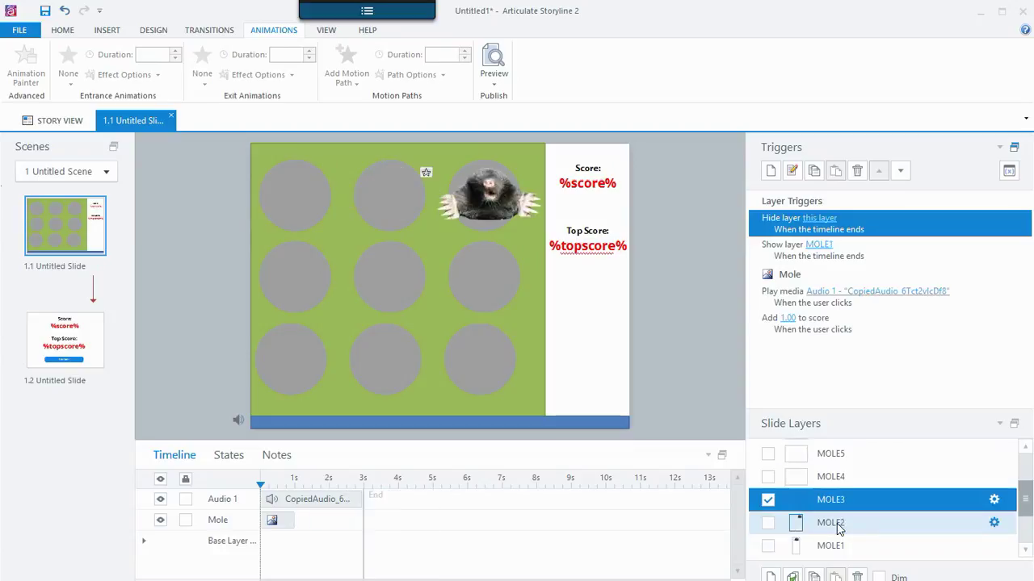
pyautogui.press('Up')
pyautogui.press('Up')
pyautogui.press('Up')
pyautogui.press('Up')
pyautogui.press('Down')
pyautogui.press('Down')
pyautogui.press('Down')
pyautogui.press('Up')
pyautogui.press('Up')
pyautogui.press('Up')
pyautogui.press('Down')
pyautogui.press('Down')
pyautogui.press('Down')
pyautogui.press('Down')
pyautogui.press('Up')
pyautogui.press('Up')
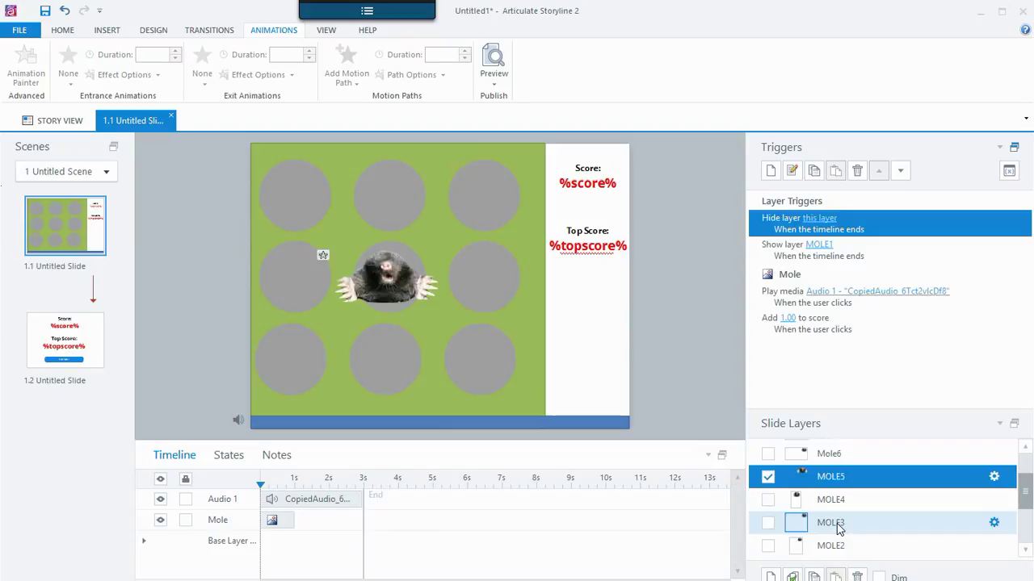
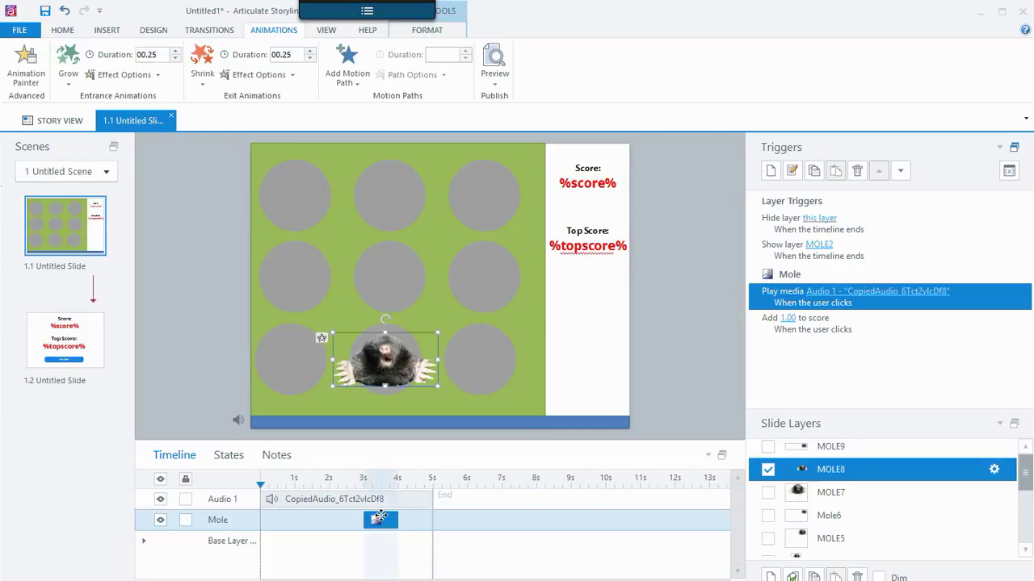
# On the MOLE9 layer, start the mole at about 3.25 s on the timeline and retarget the show-layer trigger to MOLE9.
pyautogui.click(764, 456)
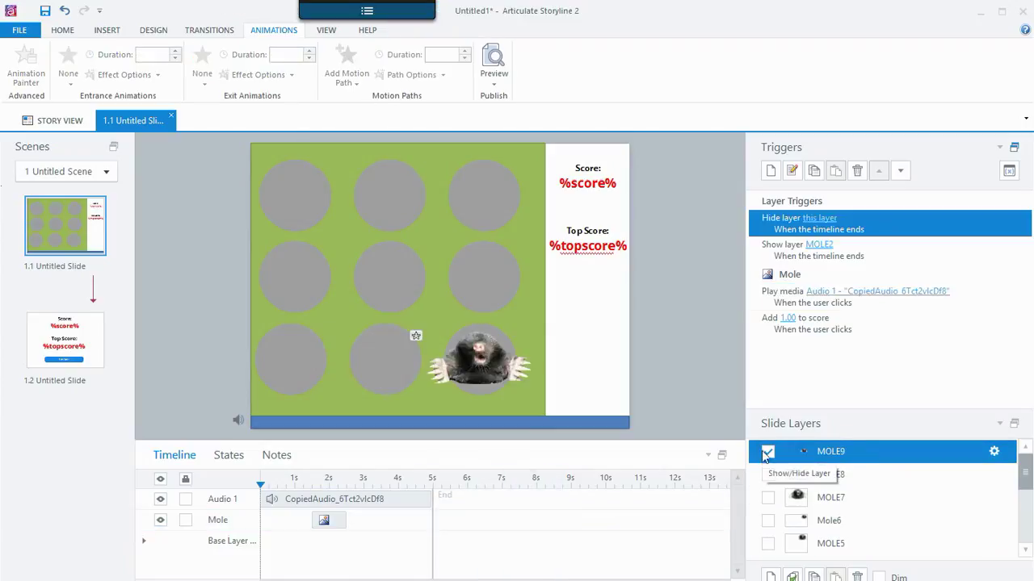
pyautogui.moveTo(329, 521); pyautogui.dragTo(389, 522)
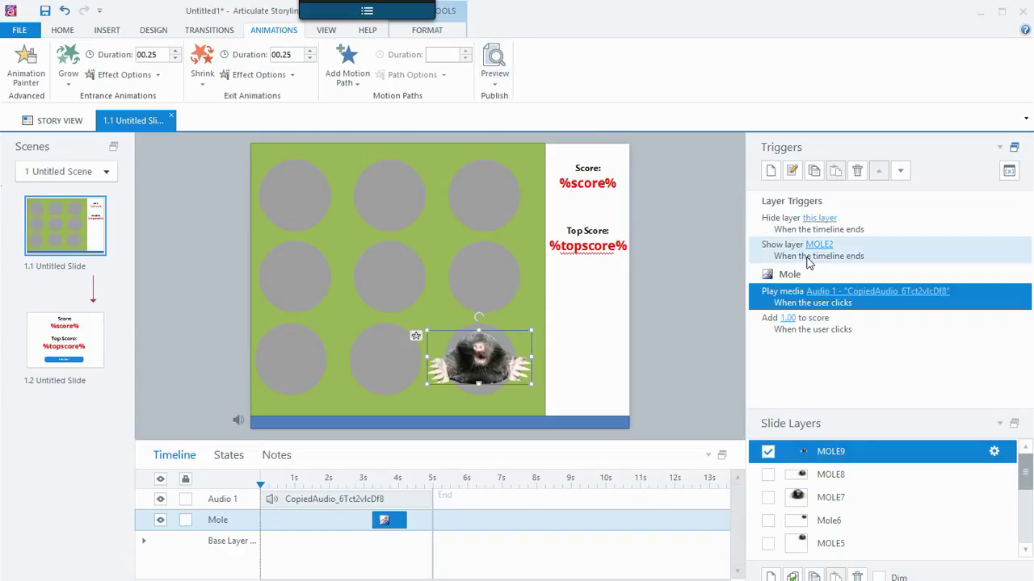
pyautogui.click(783, 228)
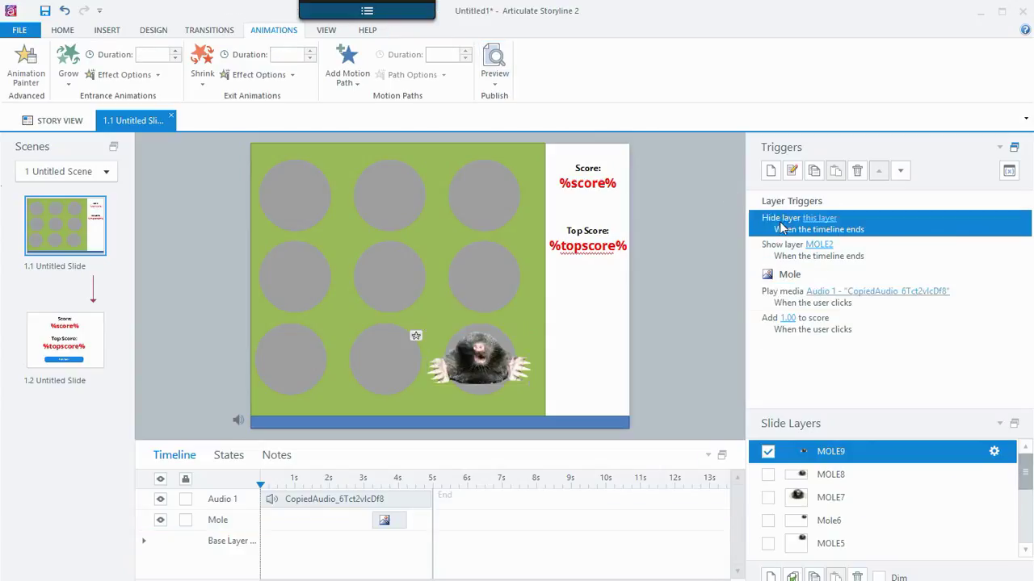
pyautogui.click(781, 254)
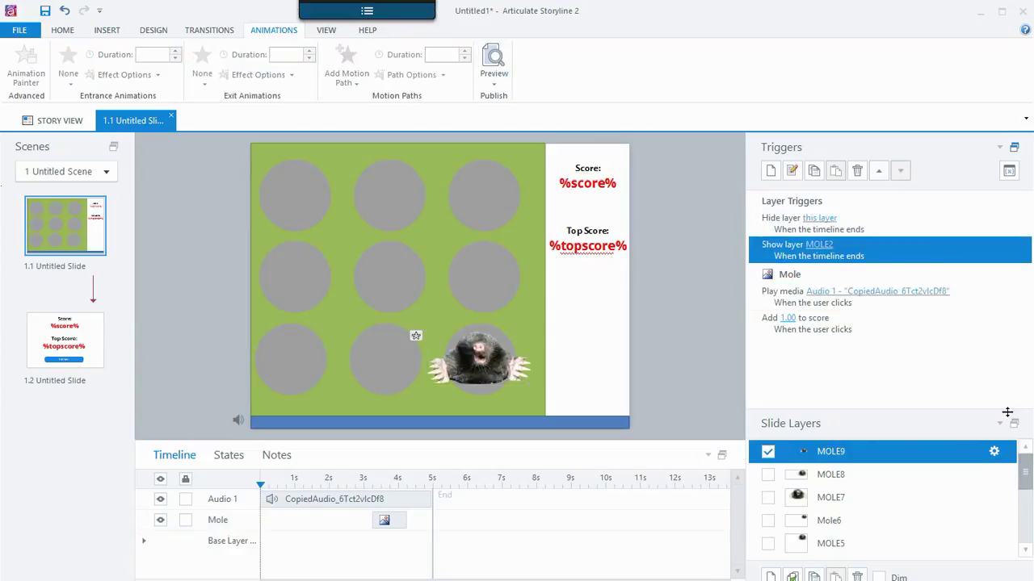
pyautogui.click(827, 247)
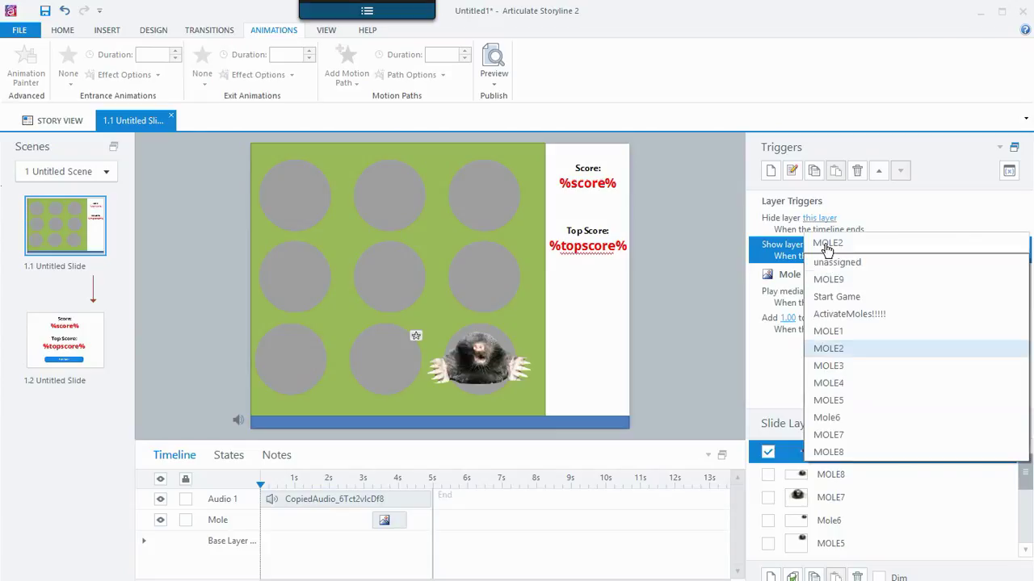
pyautogui.click(847, 283)
# Retarget the show-layer triggers on the MOLE8 and MOLE7 layers so each one shows its own layer.
pyautogui.click(856, 476)
pyautogui.click(822, 252)
pyautogui.click(819, 245)
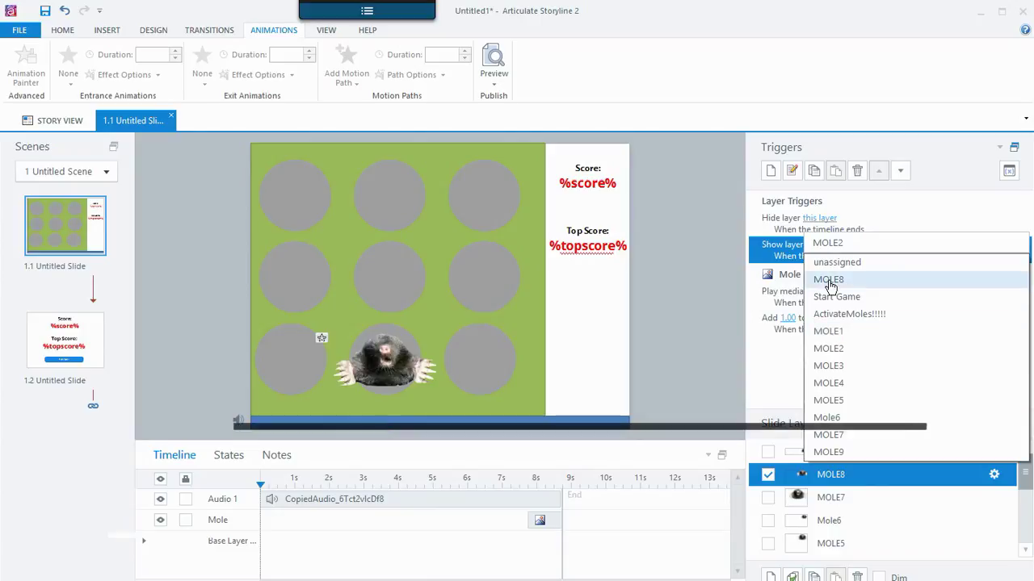
pyautogui.click(828, 280)
pyautogui.click(856, 497)
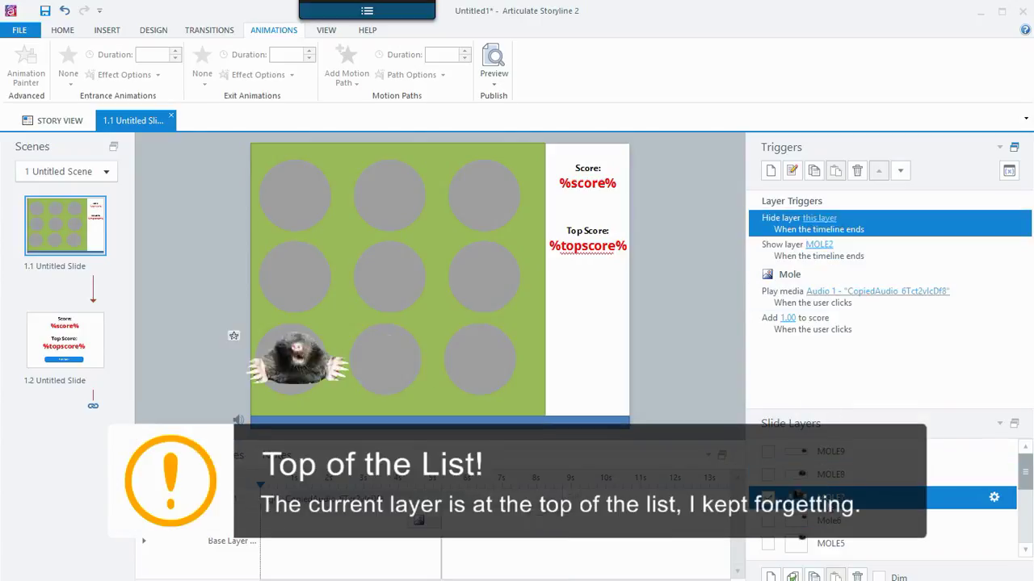
pyautogui.click(818, 243)
pyautogui.click(838, 283)
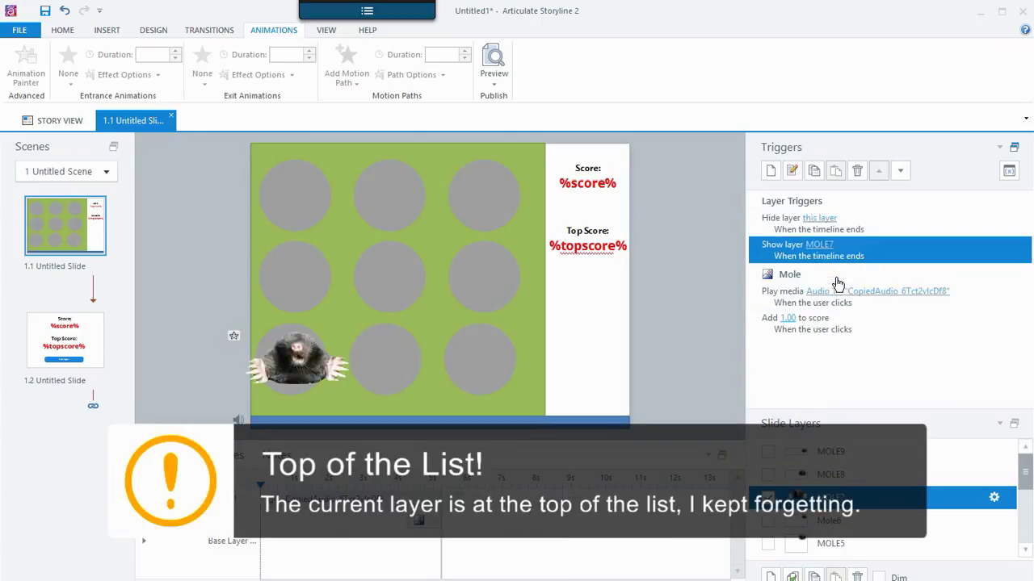
# Retarget the show-layer triggers on the Mole6 and MOLE5 layers so each one shows its own layer.
pyautogui.click(824, 524)
pyautogui.click(821, 254)
pyautogui.click(819, 246)
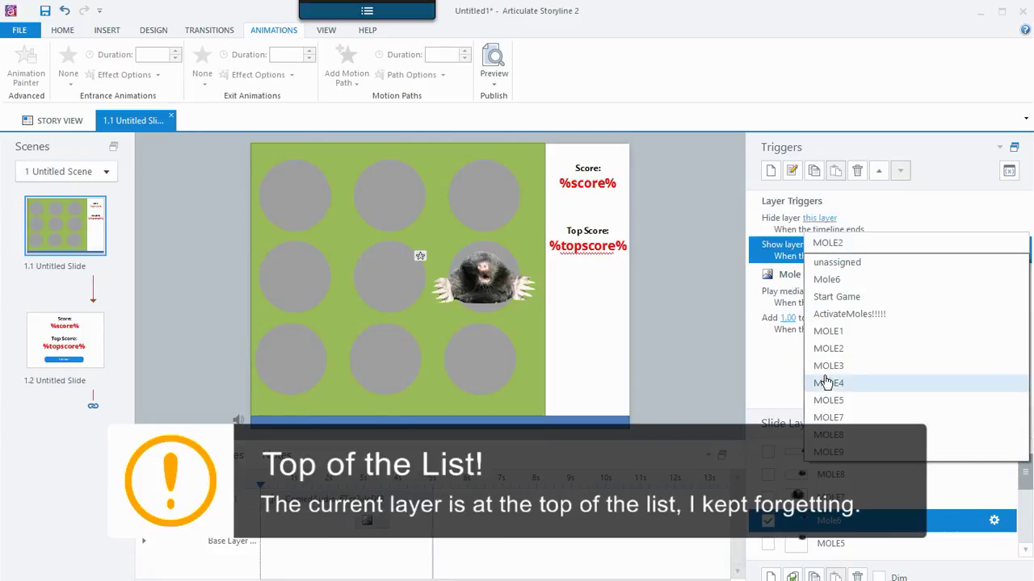
pyautogui.click(831, 281)
pyautogui.scroll(-2, 1023, 477)
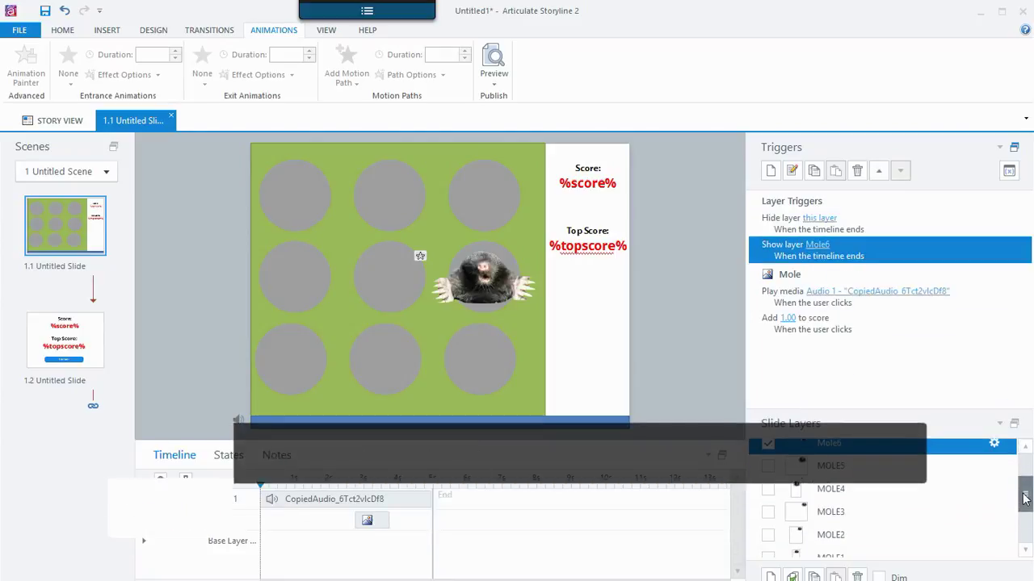
pyautogui.click(914, 466)
pyautogui.click(818, 245)
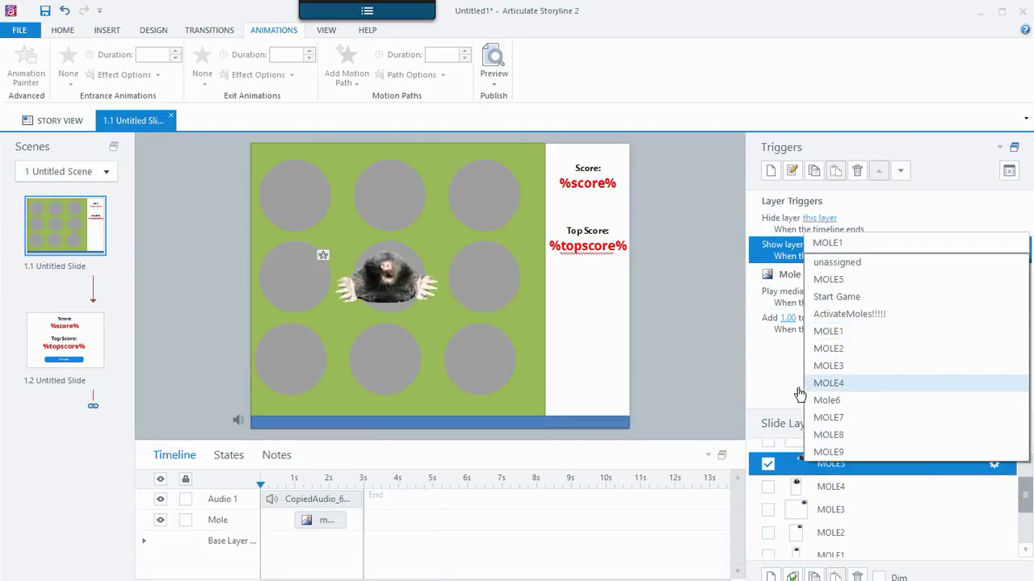
pyautogui.click(839, 281)
# Retarget the show-layer triggers on the MOLE4 and MOLE3 layers so each one shows its own layer.
pyautogui.click(832, 486)
pyautogui.click(822, 249)
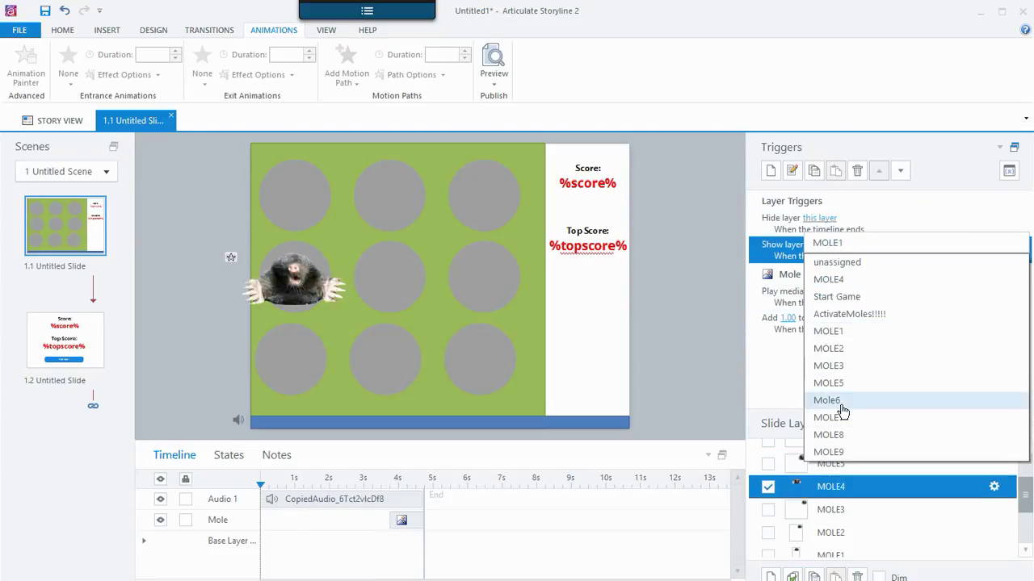
pyautogui.click(830, 280)
pyautogui.click(844, 507)
pyautogui.click(818, 247)
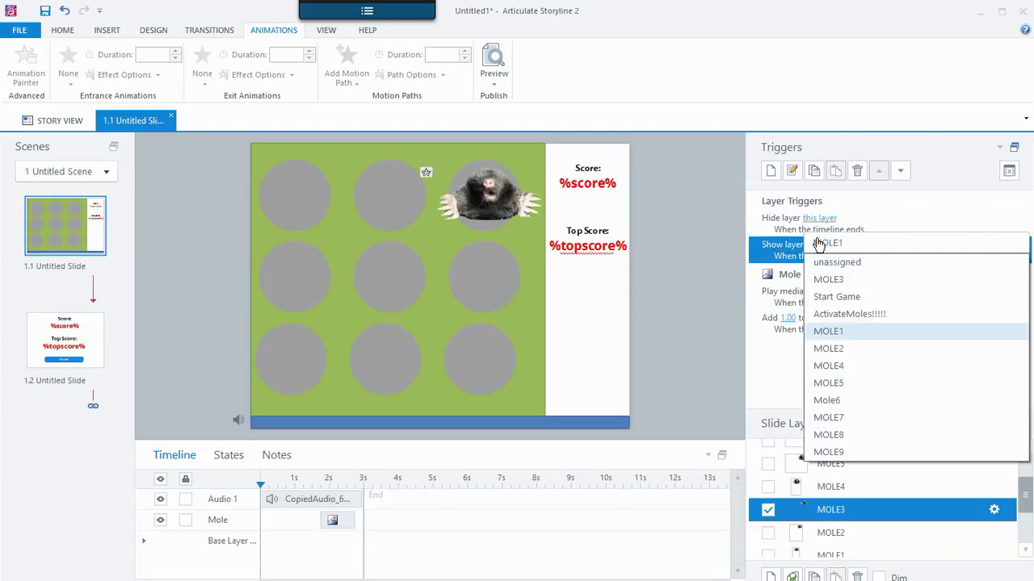
pyautogui.click(830, 279)
# Step through the mole layers to check each one's show-layer trigger and mole timing.
pyautogui.click(844, 531)
pyautogui.press('Down')
pyautogui.press('Down')
pyautogui.press('Up')
pyautogui.press('Up')
pyautogui.press('Up')
pyautogui.press('Up')
pyautogui.press('Up')
pyautogui.press('Up')
pyautogui.press('Down')
pyautogui.press('Down')
pyautogui.press('Down')
pyautogui.press('Down')
pyautogui.press('Down')
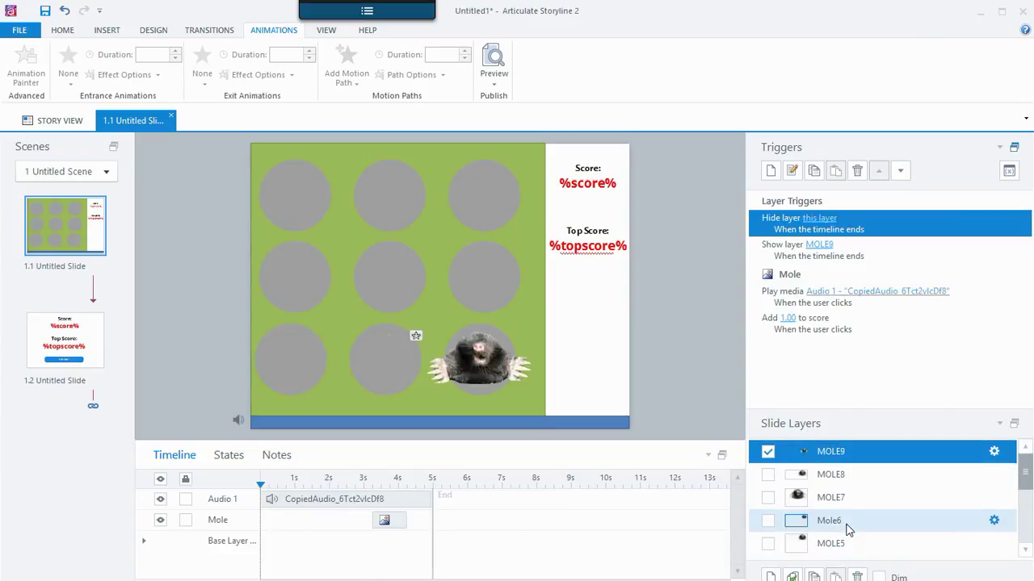
# On the ActivateMoles!!!!! layer, copy the trigger that shows MOLE2 when the timeline starts and paste seven copies of it.
pyautogui.press('Down')
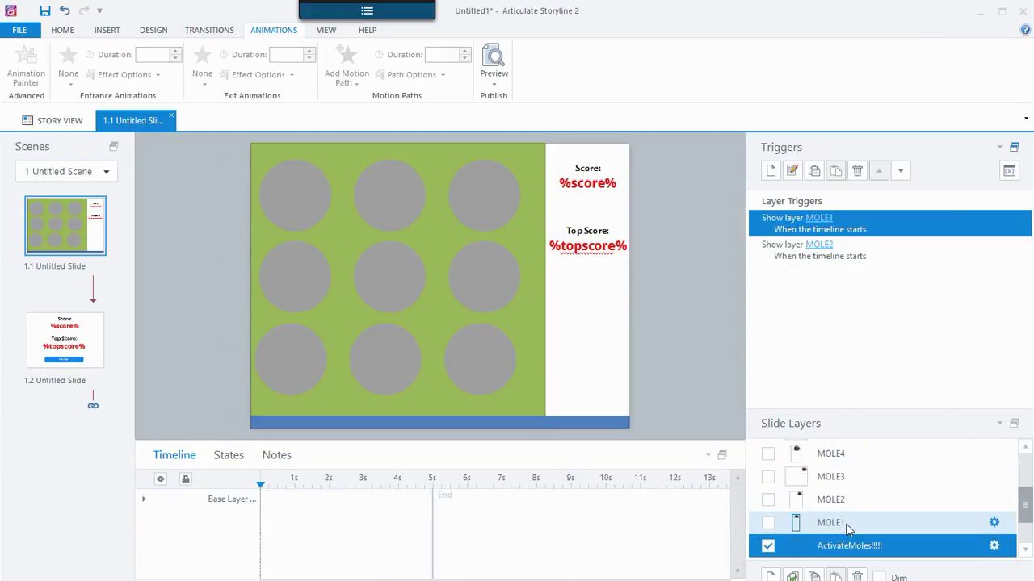
pyautogui.click(780, 255)
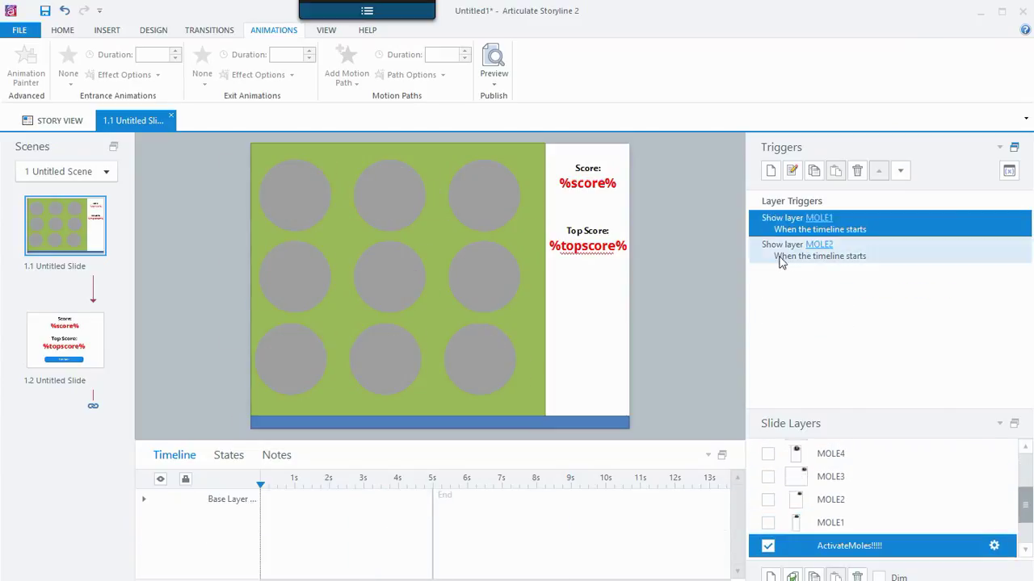
pyautogui.click(836, 171)
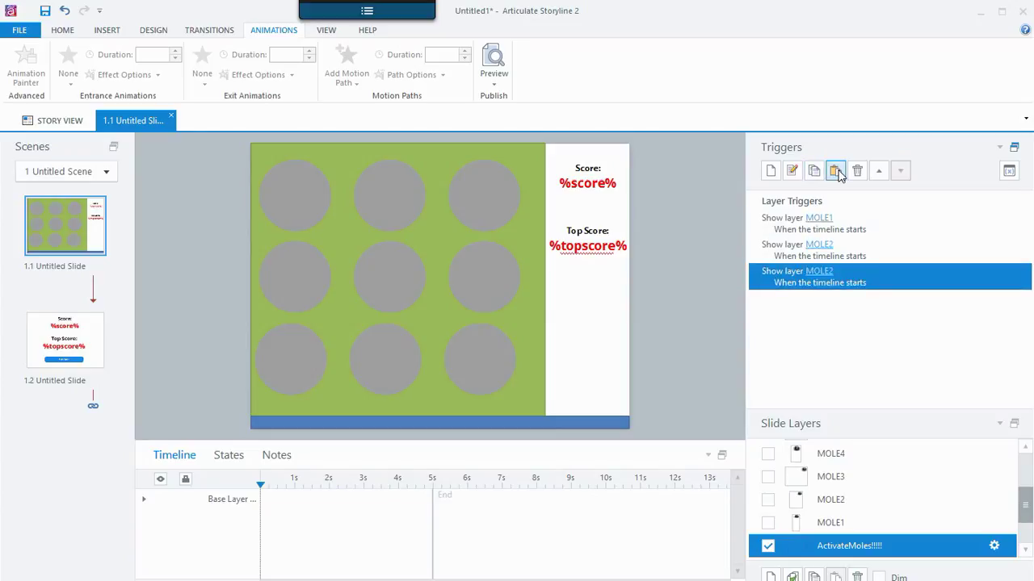
pyautogui.click(836, 171)
pyautogui.click(836, 172)
pyautogui.click(836, 171)
pyautogui.click(837, 171)
pyautogui.click(836, 172)
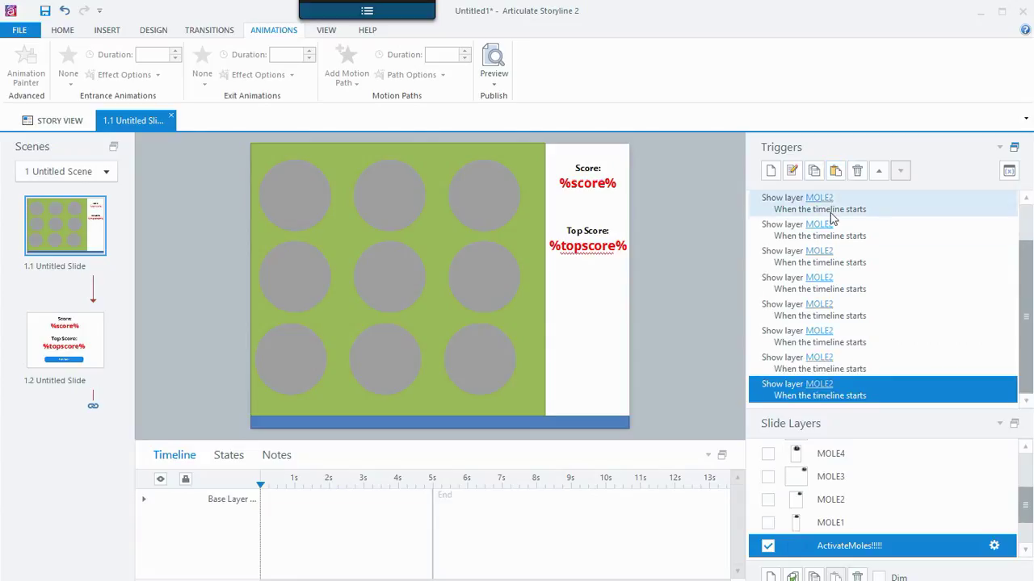
# On the ActivateMoles!!!!! layer, retarget the third and fourth show-layer triggers to MOLE3 and MOLE4.
pyautogui.scroll(1, 848, 258)
pyautogui.click(820, 271)
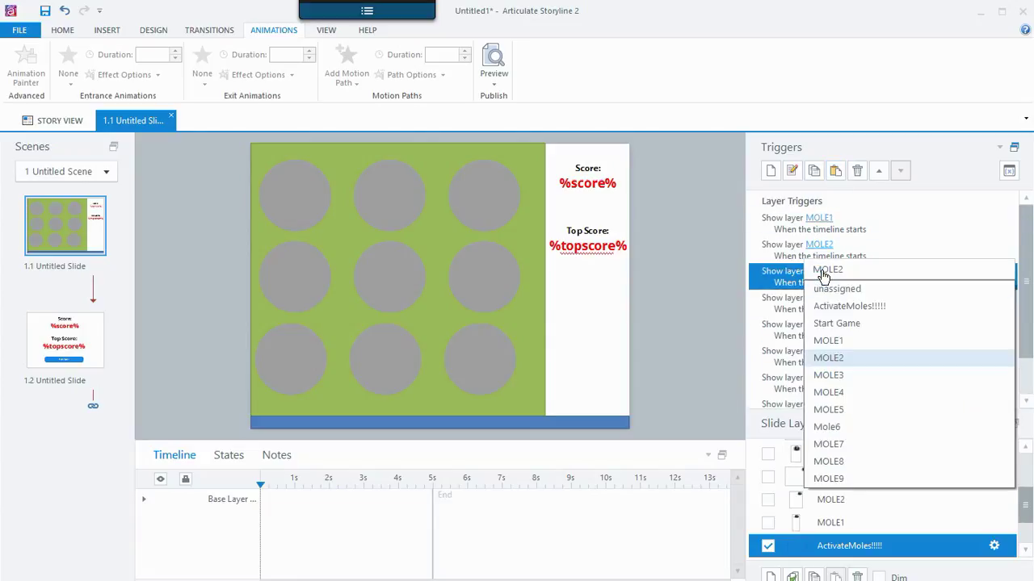
pyautogui.click(851, 374)
pyautogui.click(828, 311)
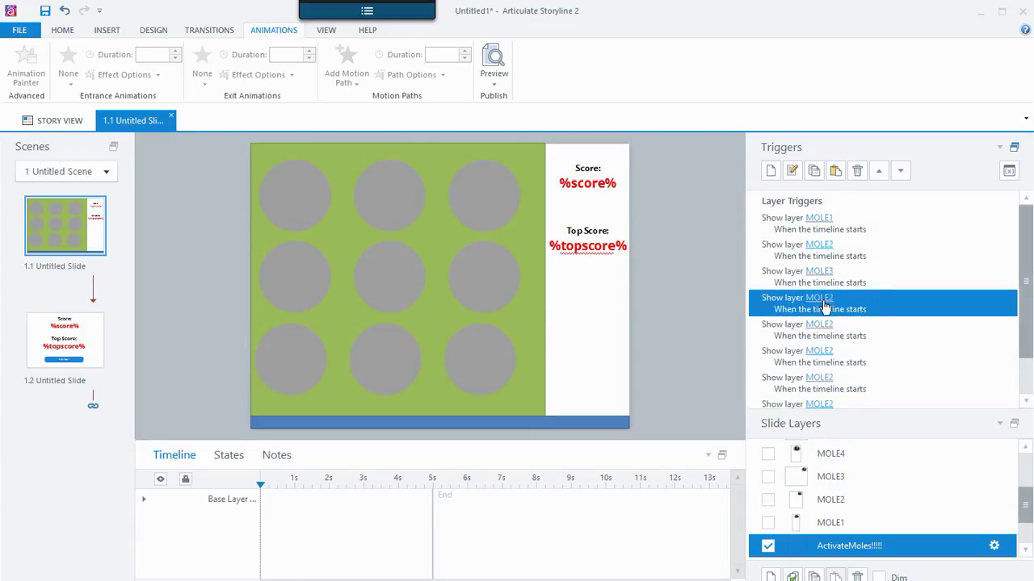
pyautogui.click(818, 297)
pyautogui.click(824, 399)
pyautogui.click(819, 298)
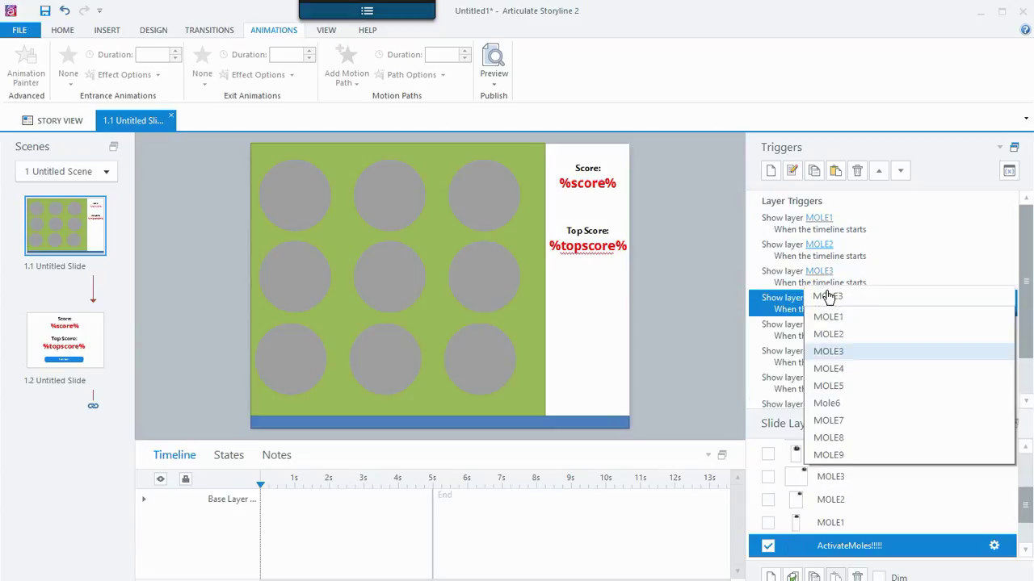
pyautogui.click(847, 385)
# Retarget the fifth, sixth and seventh show-layer triggers to MOLE5, Mole6 and MOLE7.
pyautogui.click(833, 337)
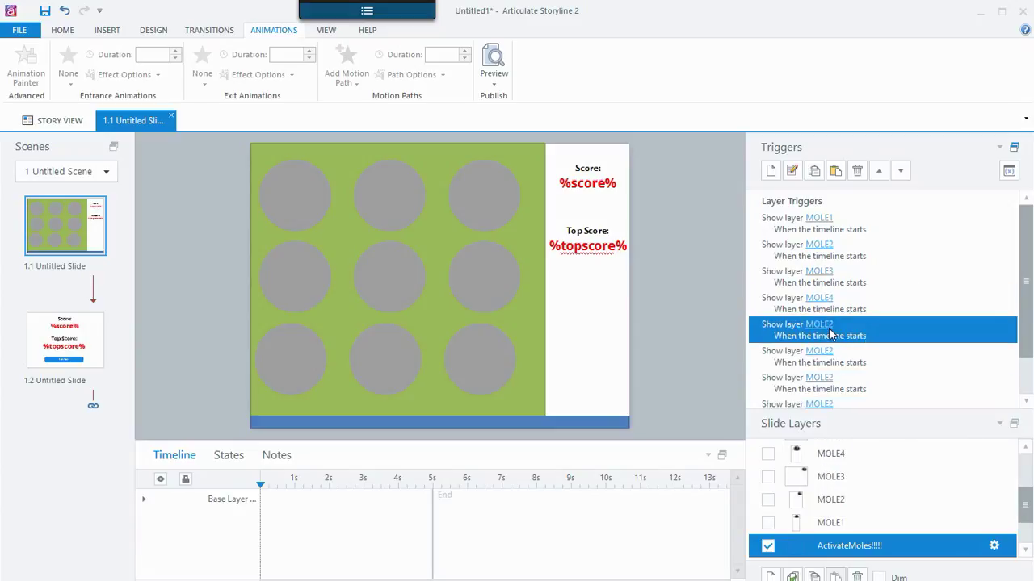
pyautogui.click(819, 324)
pyautogui.click(861, 462)
pyautogui.click(831, 363)
pyautogui.click(819, 352)
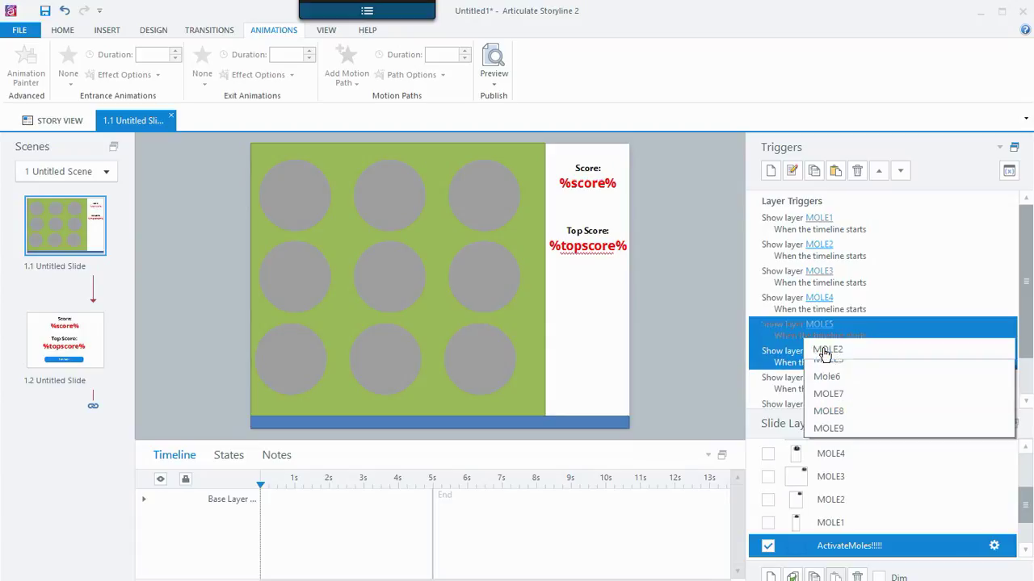
pyautogui.click(842, 509)
pyautogui.click(819, 377)
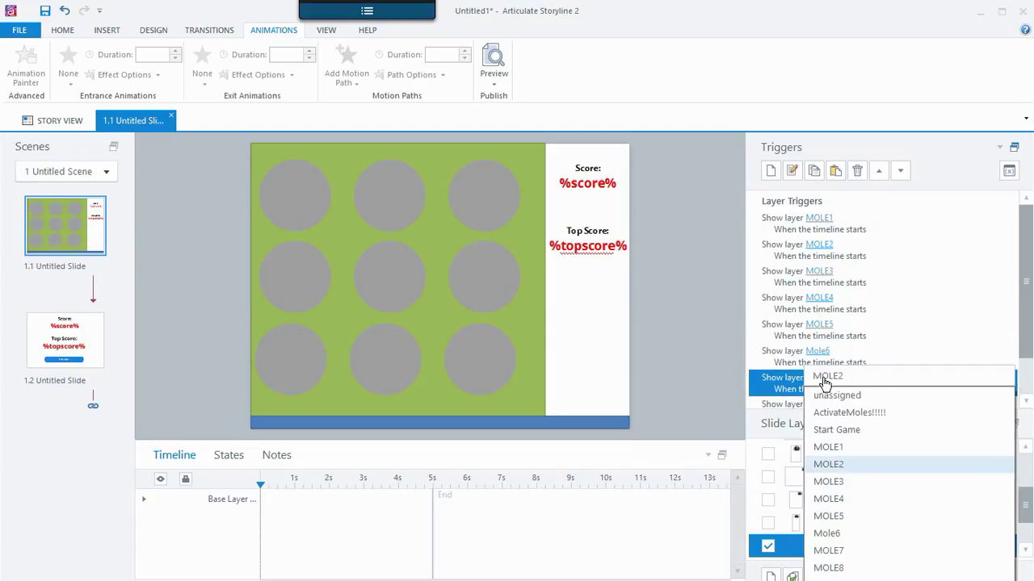
pyautogui.click(847, 551)
# Retarget the last two show-layer triggers on the ActivateMoles!!!!! layer to MOLE8 and MOLE9.
pyautogui.click(825, 407)
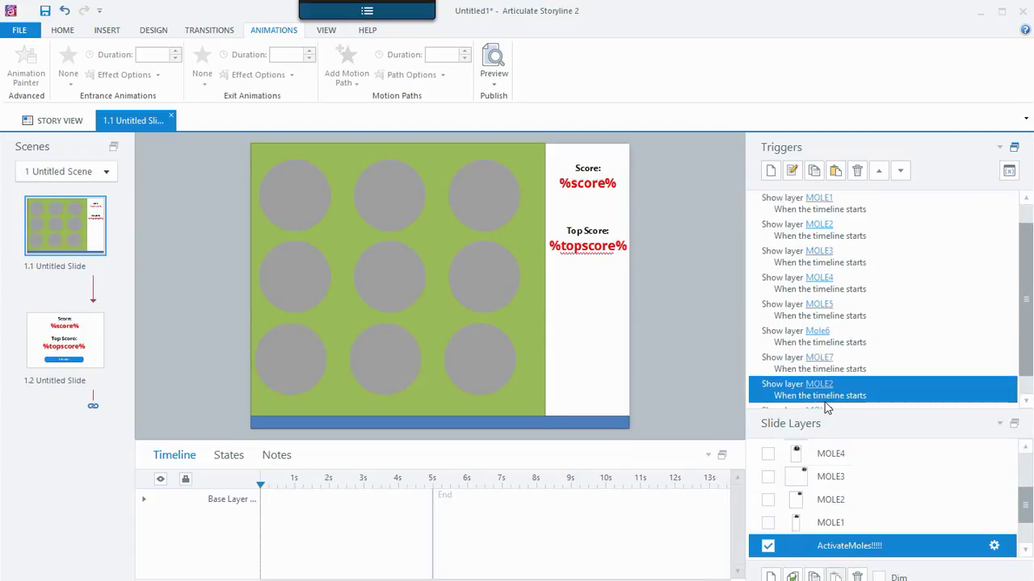
pyautogui.click(820, 385)
pyautogui.click(847, 575)
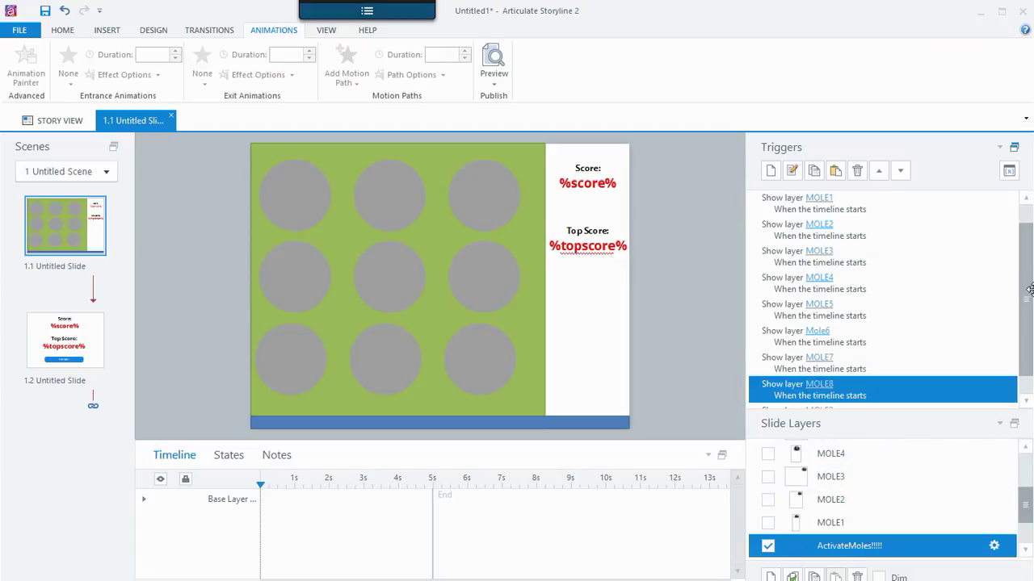
pyautogui.scroll(-1, 1027, 361)
pyautogui.click(807, 391)
pyautogui.click(819, 384)
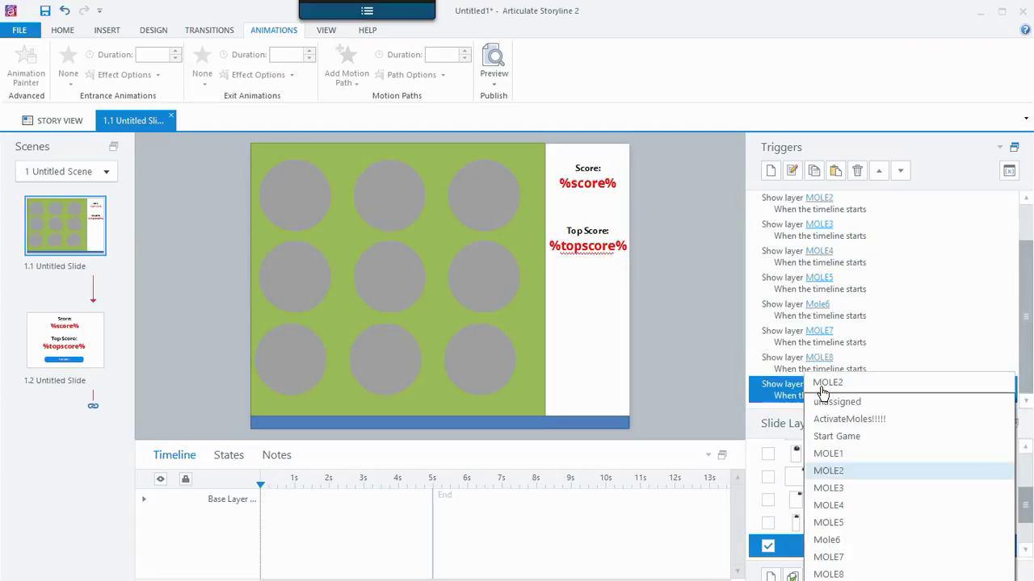
pyautogui.click(836, 574)
pyautogui.click(825, 386)
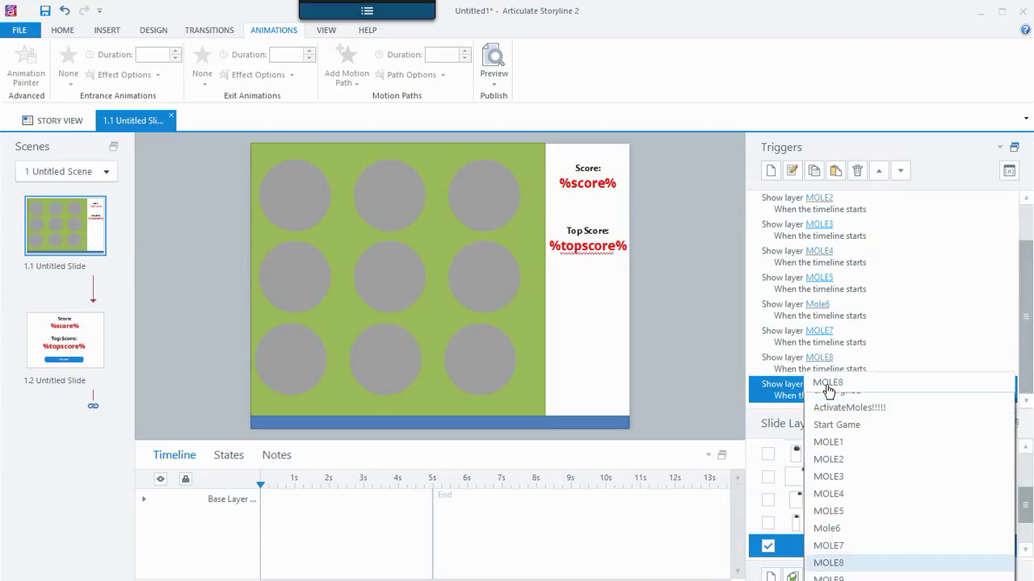
pyautogui.scroll(-1, 843, 574)
pyautogui.click(842, 574)
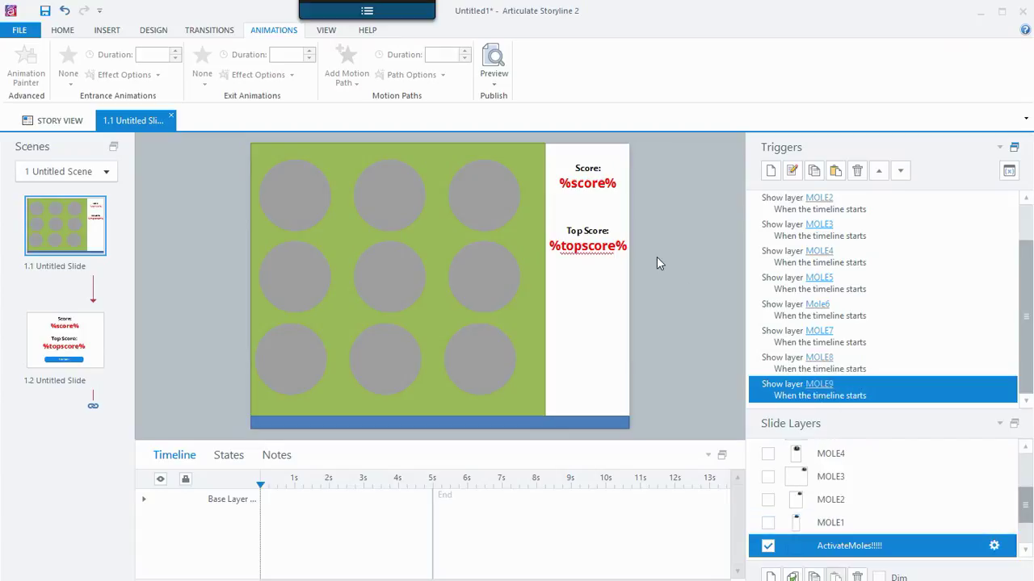
# Preview the slide and whack moles as they pop up in all nine holes to test the scoring, and close the preview.
pyautogui.click(504, 100)
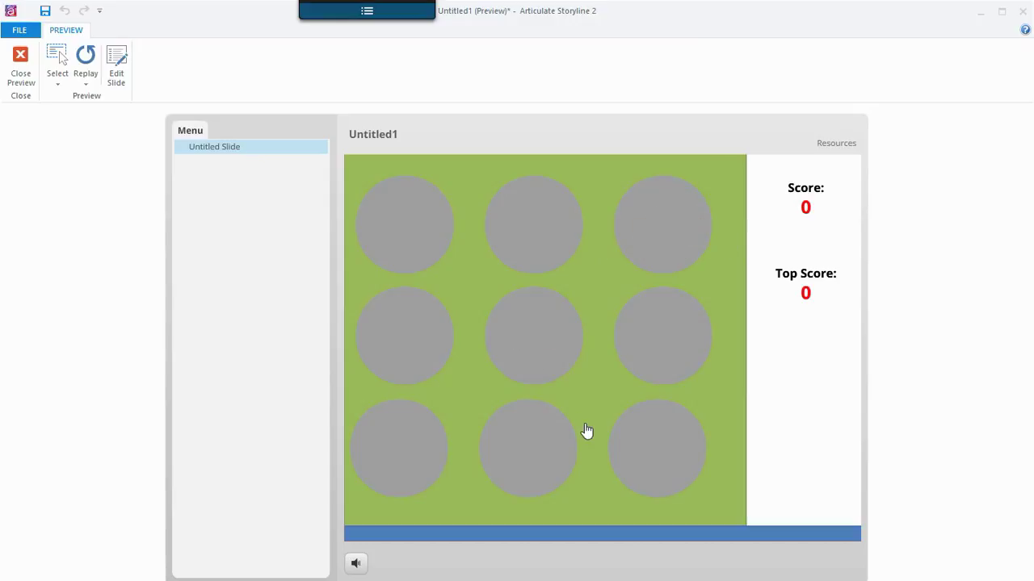
pyautogui.click(545, 329)
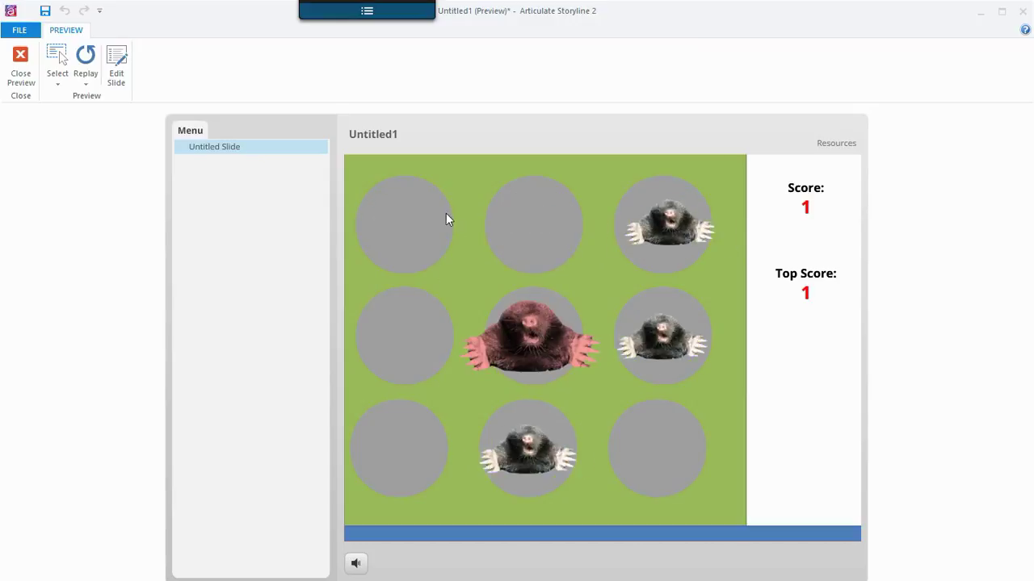
pyautogui.click(443, 349)
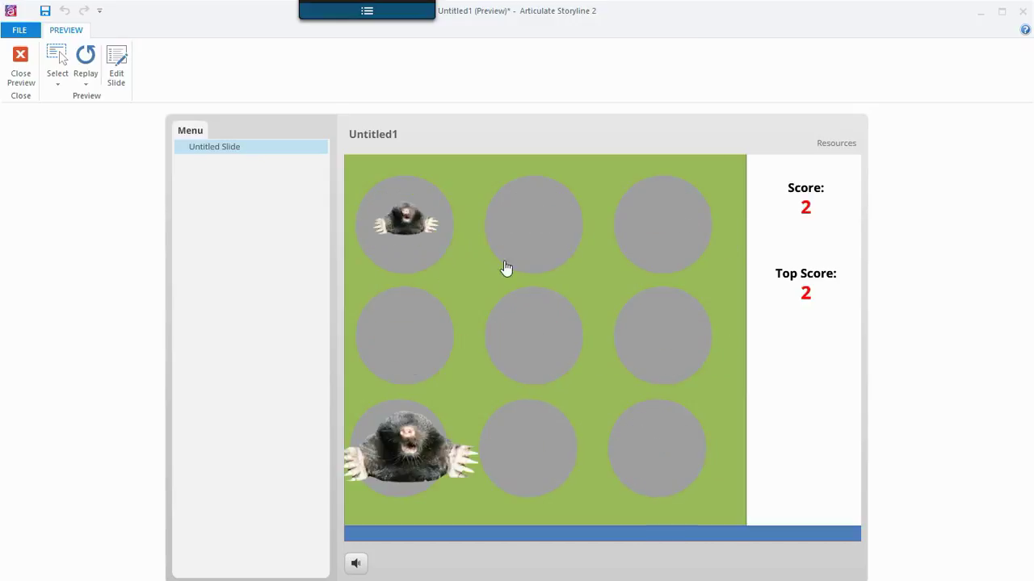
pyautogui.click(404, 467)
pyautogui.click(587, 342)
pyautogui.click(686, 250)
pyautogui.click(561, 259)
pyautogui.click(416, 230)
pyautogui.click(638, 347)
pyautogui.click(542, 351)
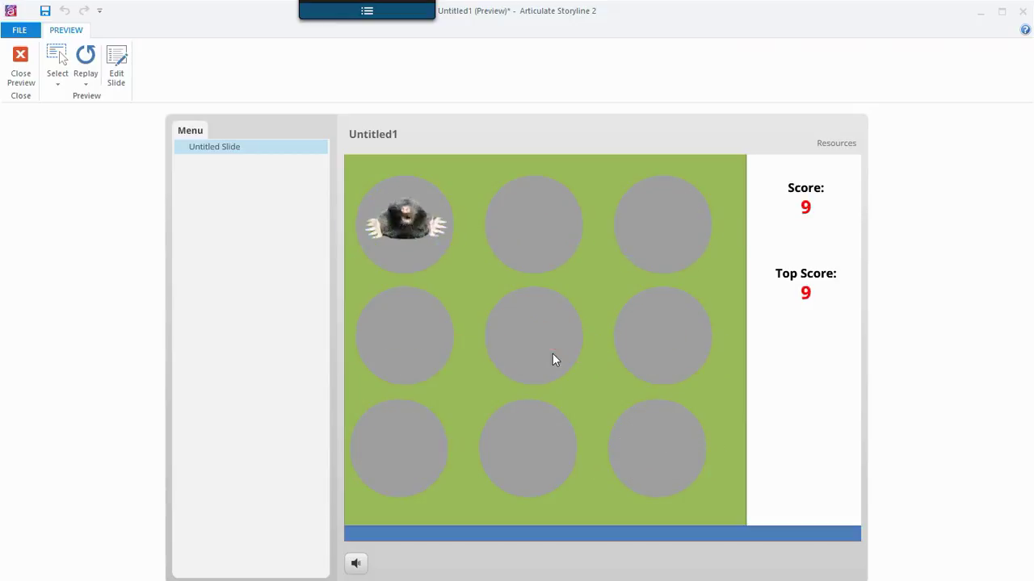
pyautogui.click(528, 331)
pyautogui.click(529, 243)
pyautogui.click(679, 245)
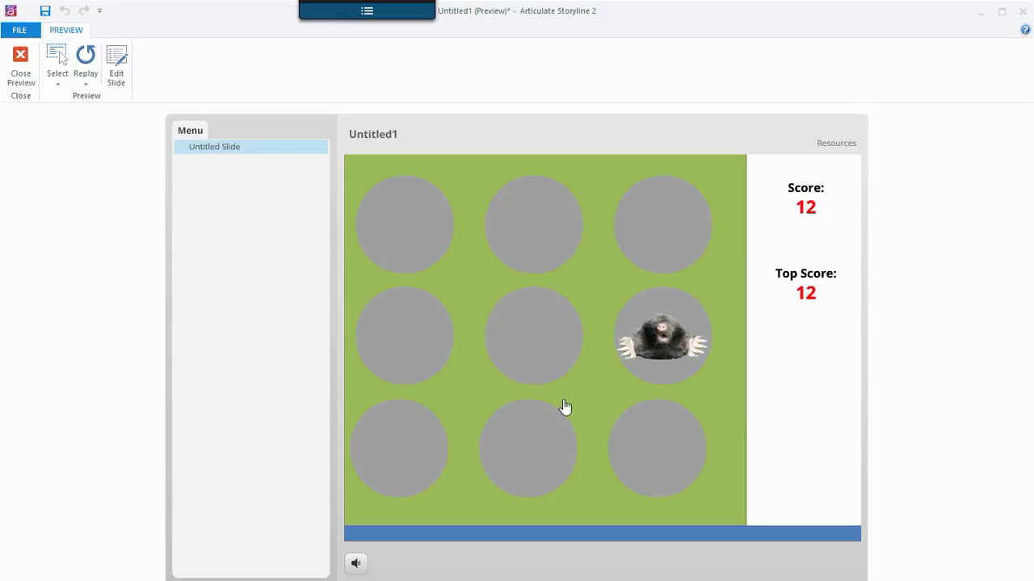
pyautogui.click(661, 338)
pyautogui.click(404, 337)
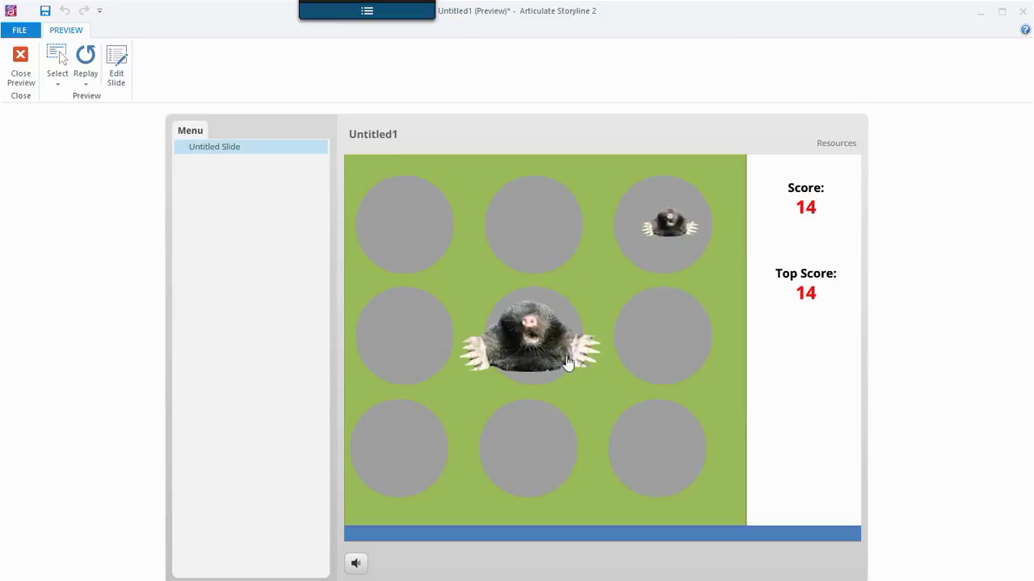
pyautogui.click(577, 339)
pyautogui.click(448, 230)
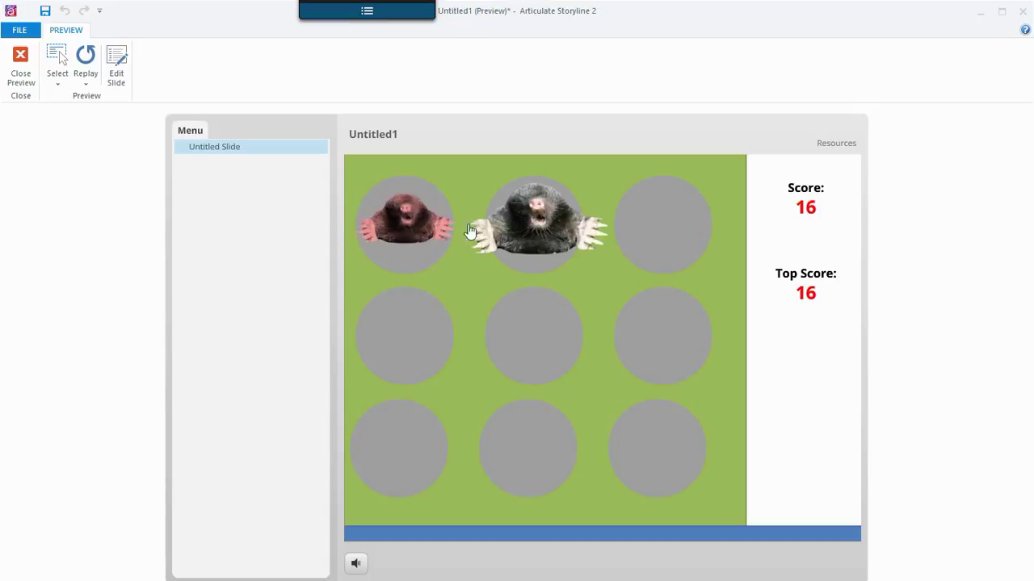
pyautogui.click(484, 231)
pyautogui.click(512, 348)
pyautogui.click(683, 345)
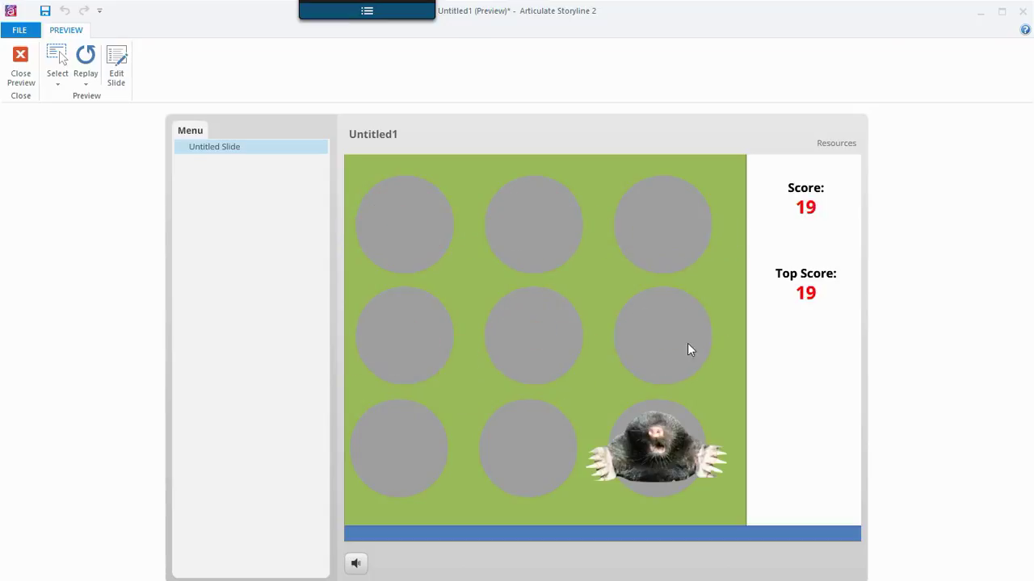
pyautogui.click(404, 222)
pyautogui.click(529, 339)
pyautogui.click(529, 450)
pyautogui.click(558, 230)
pyautogui.click(424, 239)
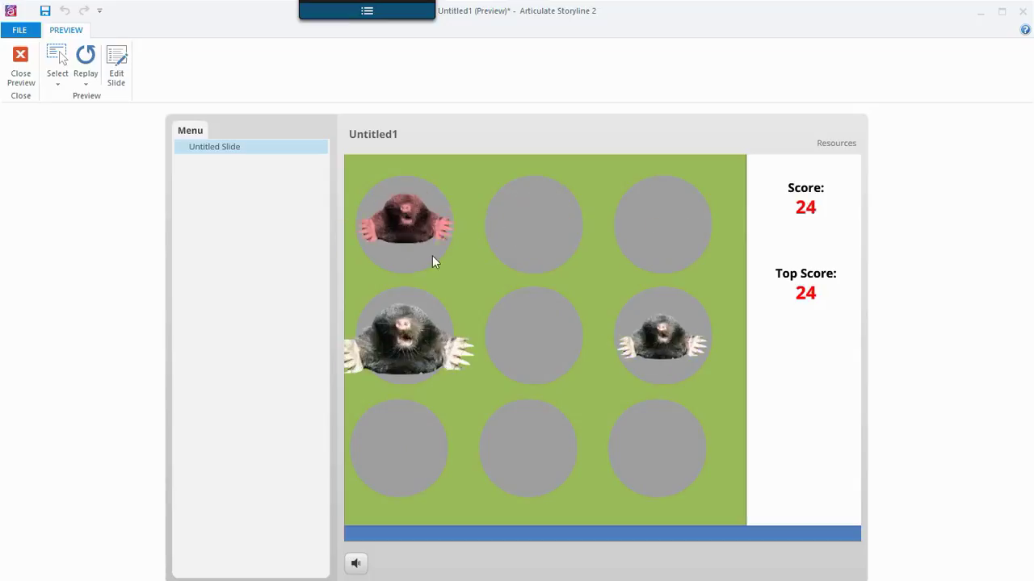
pyautogui.click(440, 355)
pyautogui.click(540, 348)
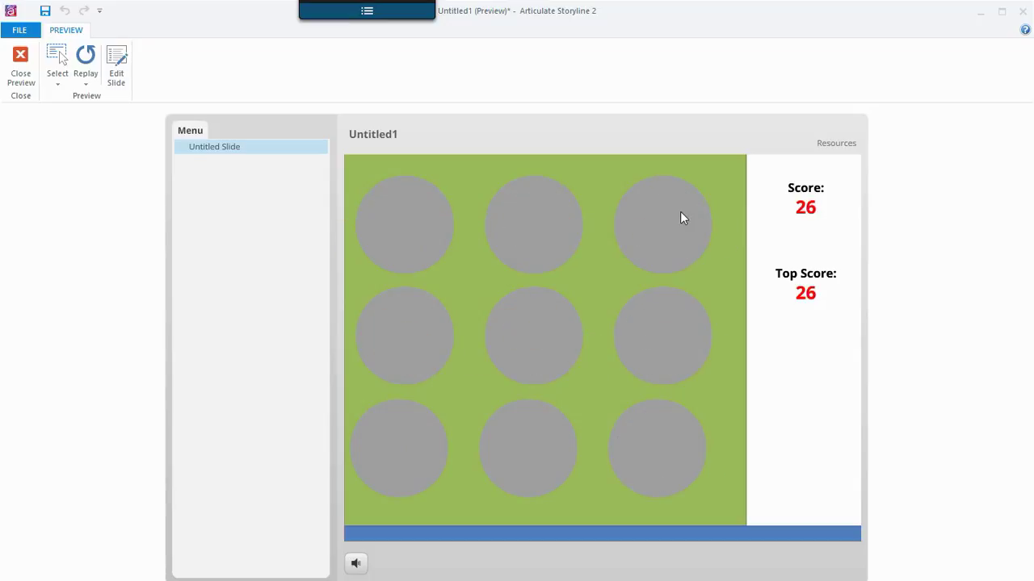
pyautogui.click(488, 355)
pyautogui.click(404, 339)
pyautogui.click(662, 339)
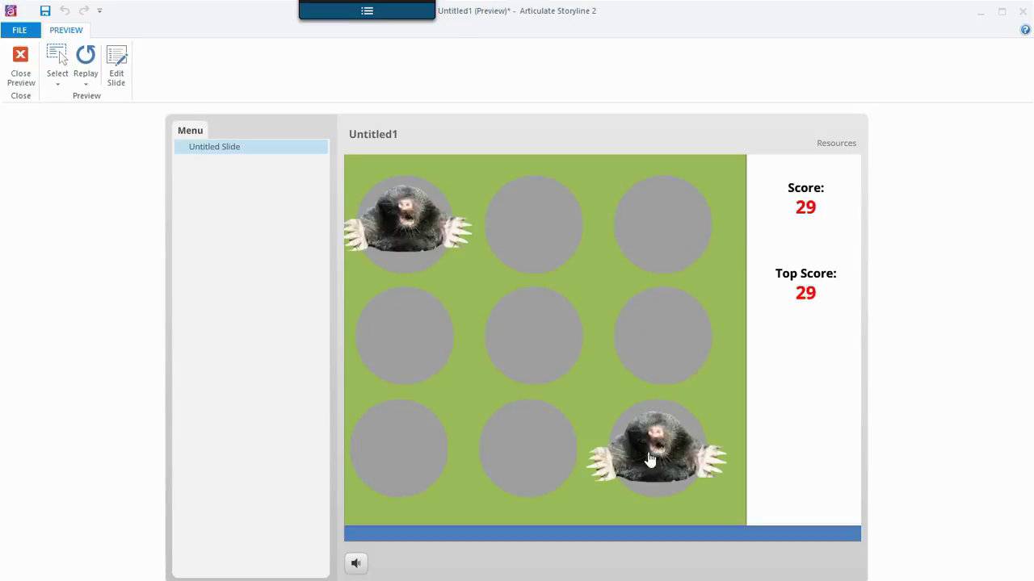
pyautogui.click(533, 339)
pyautogui.click(654, 230)
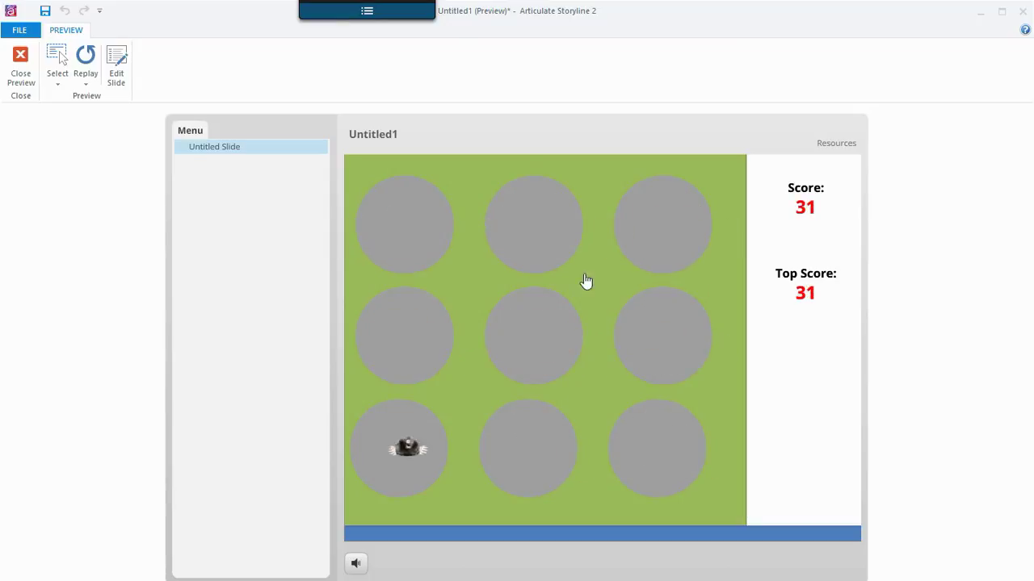
pyautogui.click(406, 241)
pyautogui.click(523, 339)
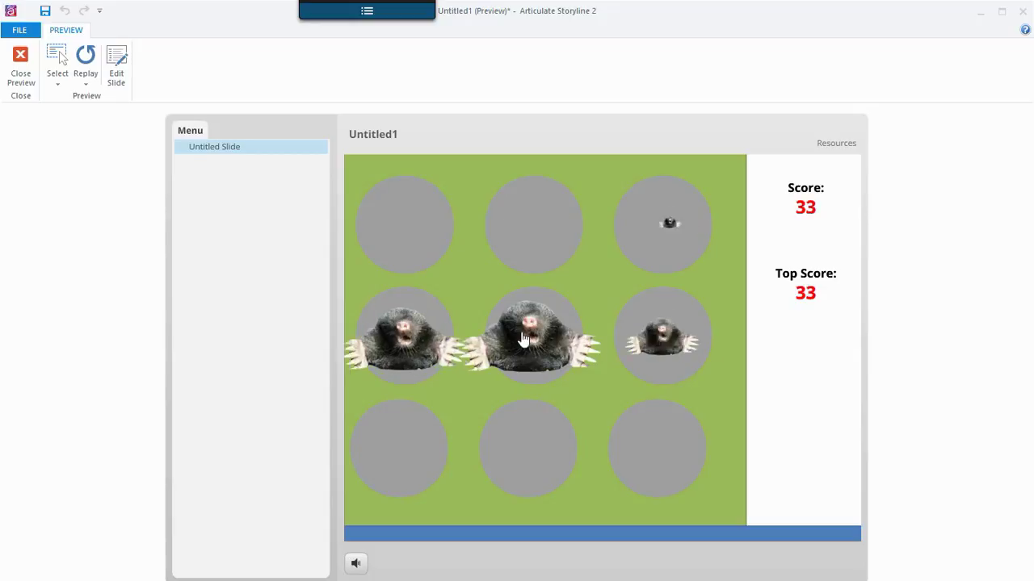
pyautogui.click(660, 338)
pyautogui.click(650, 444)
pyautogui.click(416, 242)
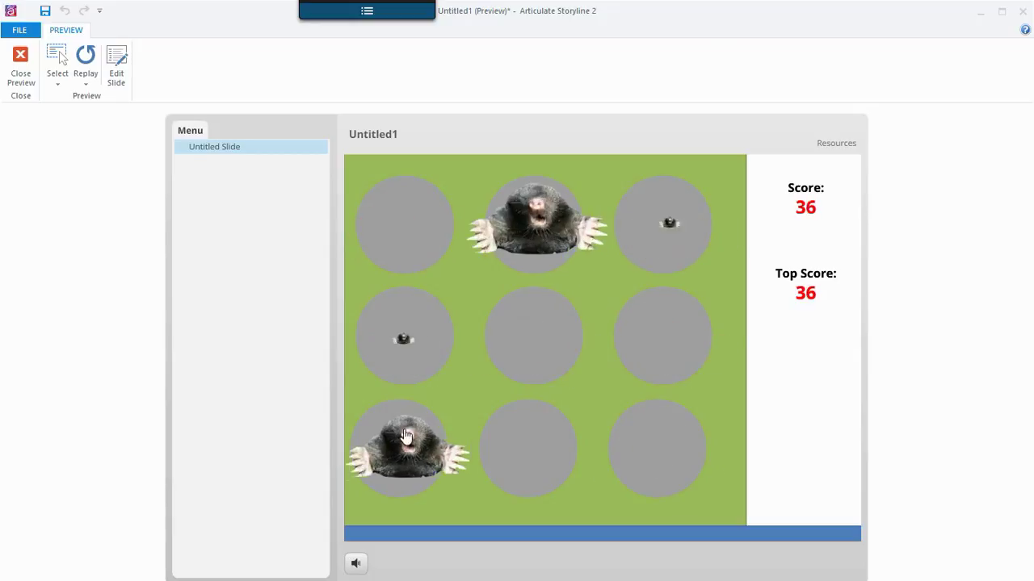
pyautogui.click(424, 256)
pyautogui.click(533, 347)
pyautogui.click(448, 238)
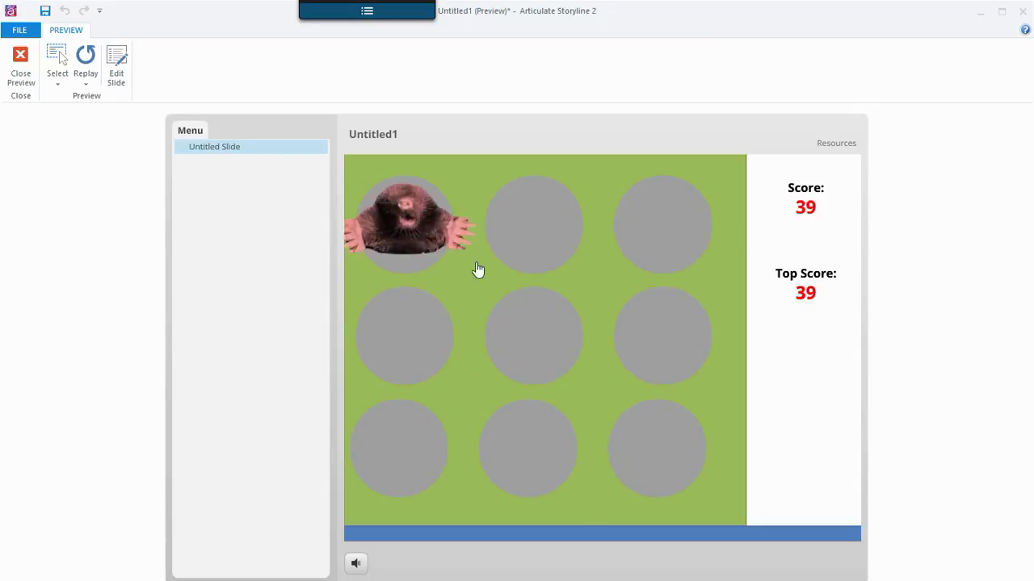
pyautogui.click(500, 356)
pyautogui.click(401, 440)
pyautogui.click(560, 227)
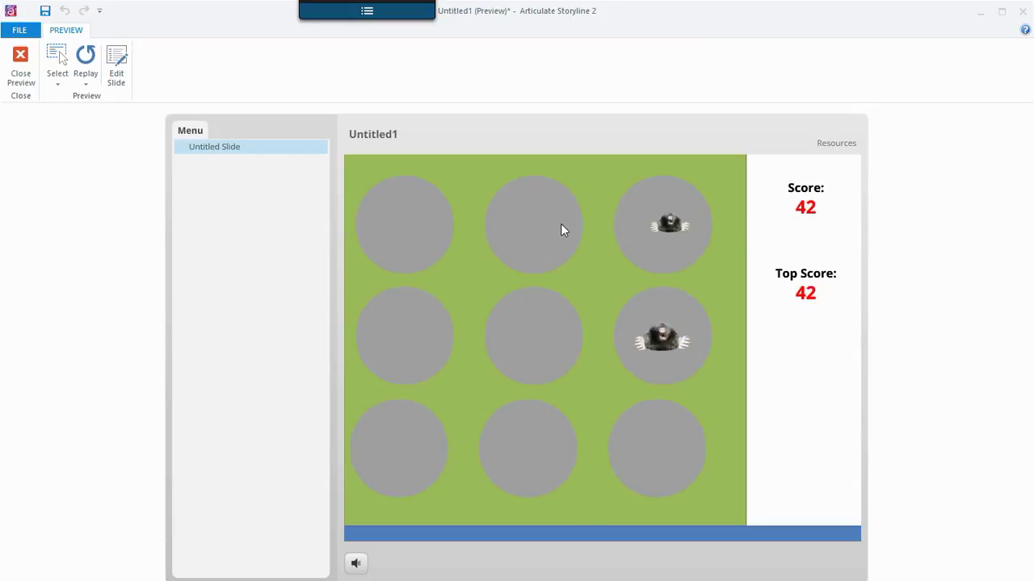
pyautogui.click(416, 238)
pyautogui.click(411, 234)
pyautogui.click(21, 73)
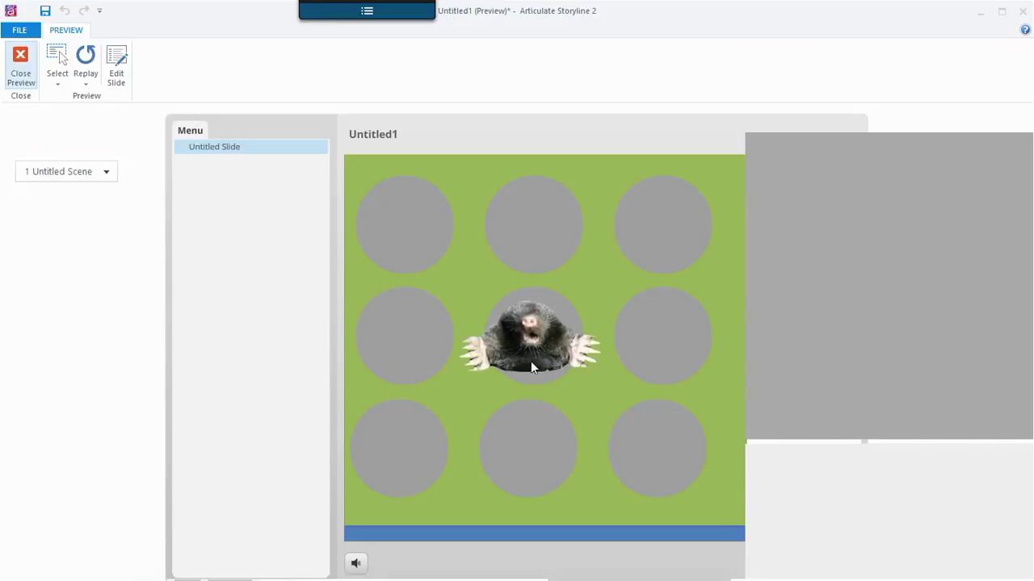
# On the MOLE1 layer, try a 1-second timeline and extend the timeline's end to about 7.7 seconds.
pyautogui.click(884, 464)
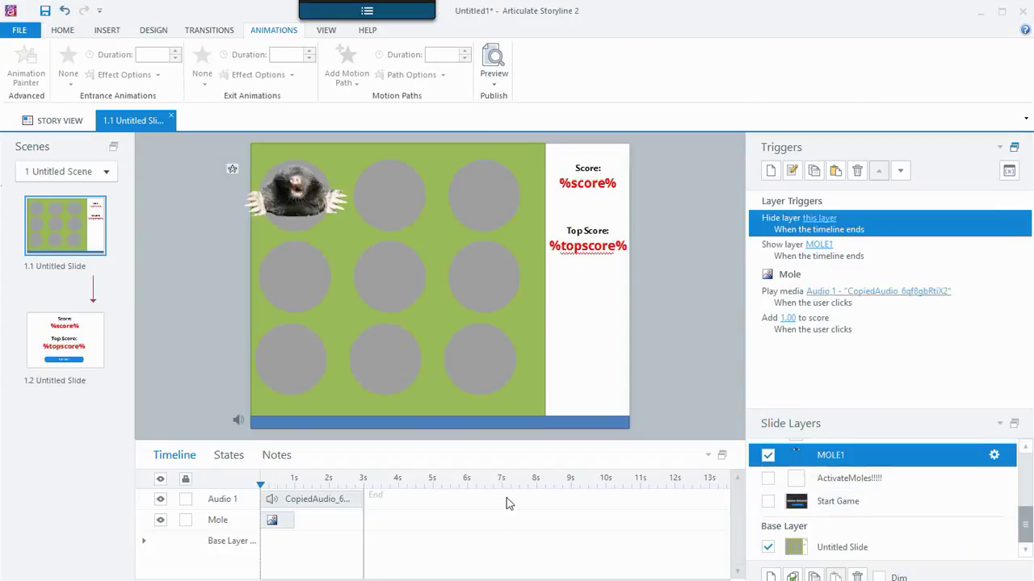
pyautogui.moveTo(1027, 526); pyautogui.dragTo(1028, 519)
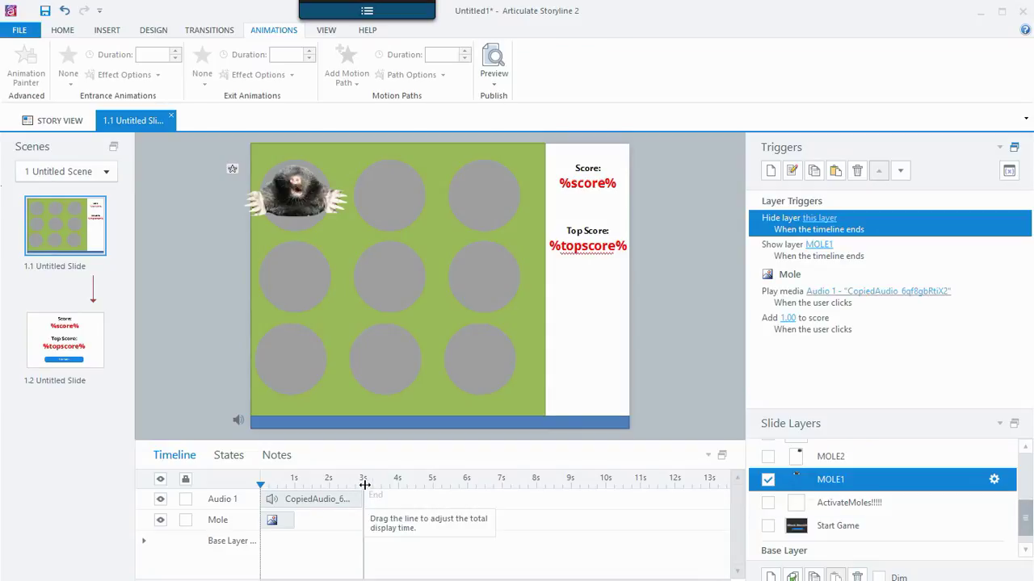
pyautogui.moveTo(365, 483); pyautogui.dragTo(228, 500)
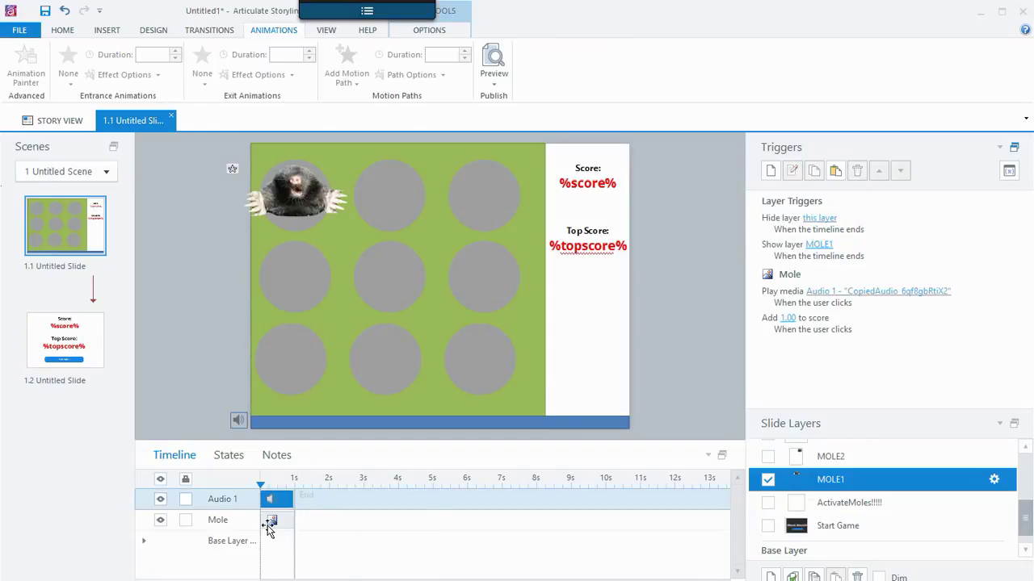
pyautogui.click(294, 481)
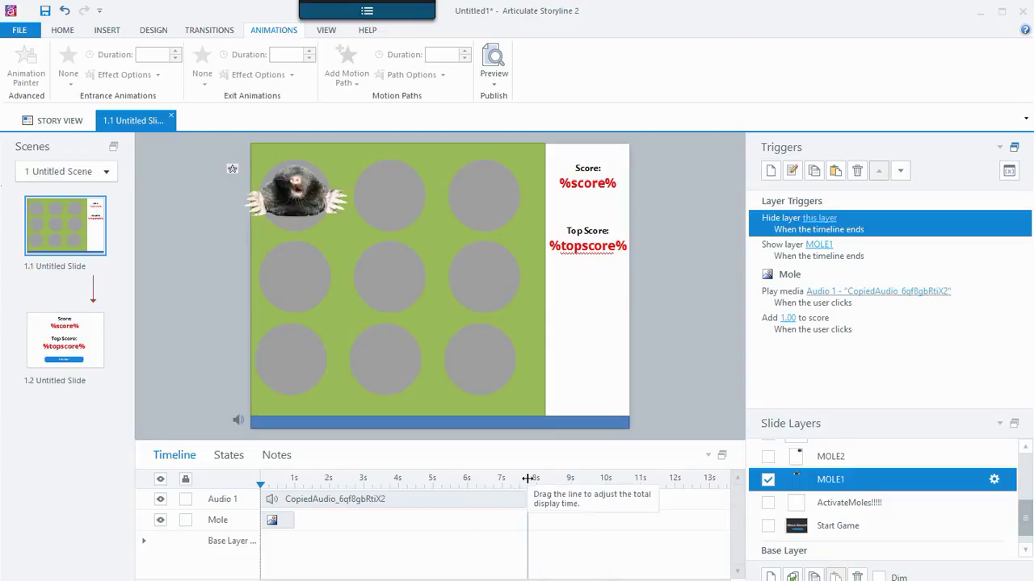
# Step through the mole layers to compare their timeline lengths and the moment each mole appears.
pyautogui.click(831, 456)
pyautogui.press('Up')
pyautogui.press('Up')
pyautogui.press('Up')
pyautogui.press('Up')
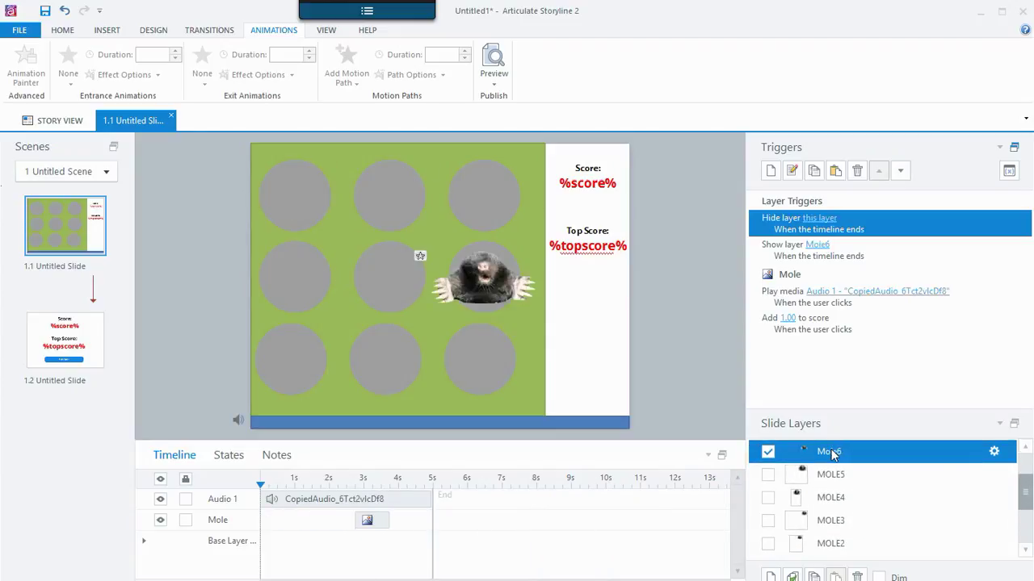
pyautogui.press('Up')
pyautogui.press('Up')
pyautogui.press('Up')
pyautogui.press('Down')
pyautogui.press('Down')
pyautogui.press('Down')
pyautogui.press('Down')
pyautogui.press('Down')
pyautogui.press('Down')
pyautogui.press('Down')
pyautogui.press('Down')
pyautogui.press('Down')
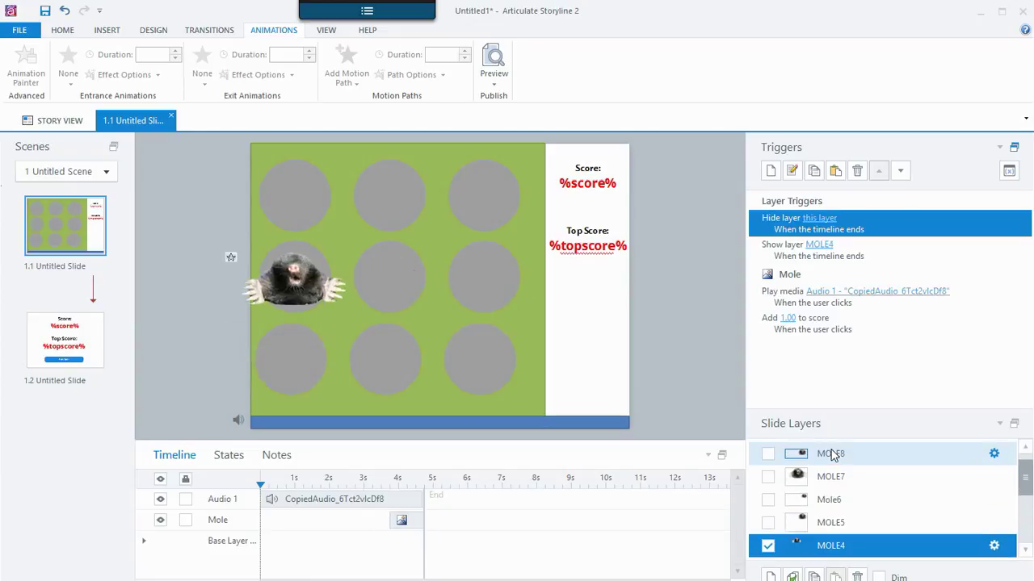
pyautogui.press('Up')
pyautogui.press('Up')
pyautogui.press('Up')
pyautogui.press('Down')
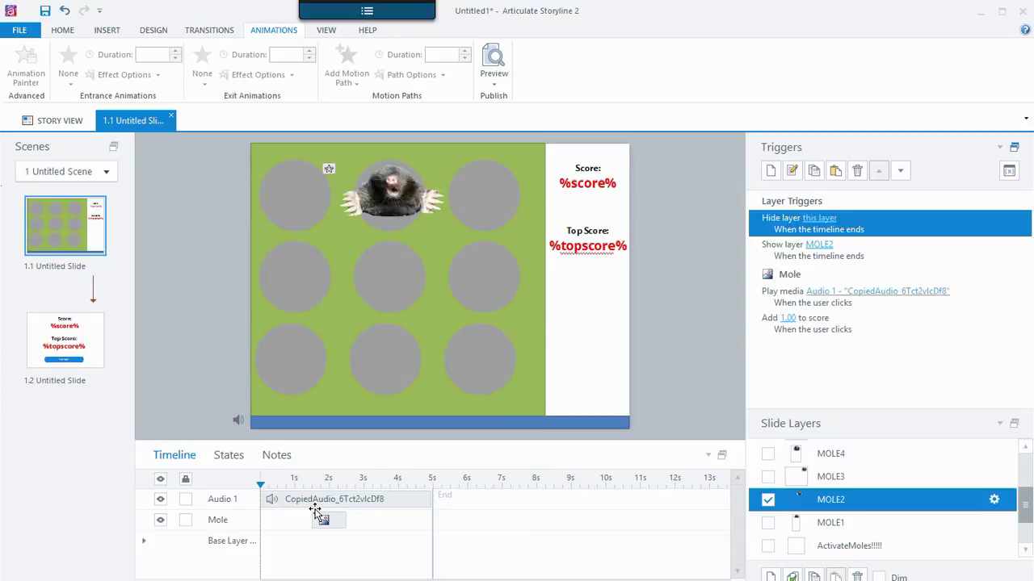
# Check the visibility, base layer and revisit properties of the MOLE1 layer.
pyautogui.moveTo(1024, 508); pyautogui.dragTo(1022, 543)
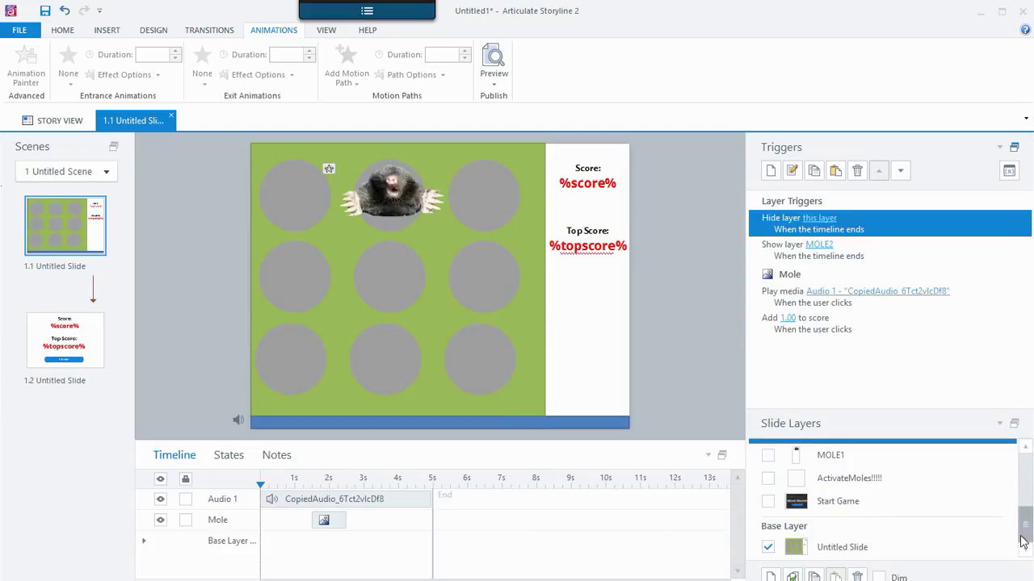
pyautogui.click(842, 454)
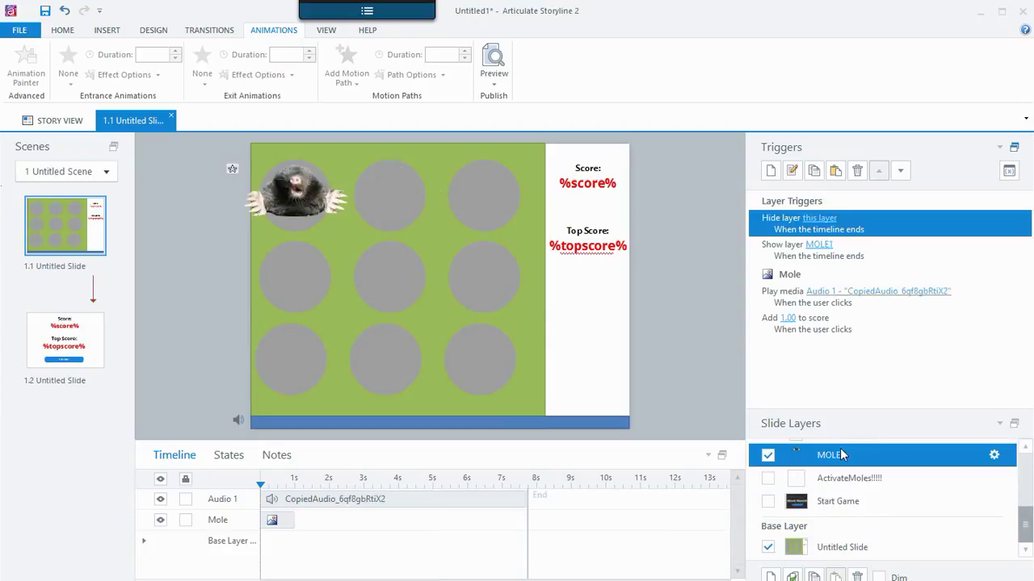
pyautogui.click(994, 456)
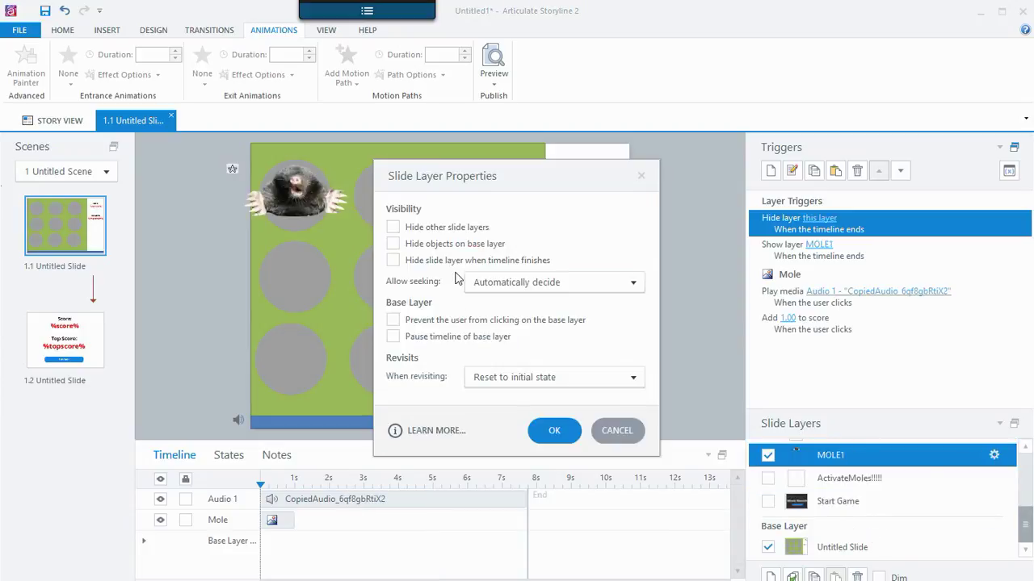
pyautogui.click(536, 423)
# Step through the layers between MOLE2 and MOLE8, return to MOLE1, and recheck its When revisiting setting.
pyautogui.moveTo(1025, 529); pyautogui.dragTo(1026, 507)
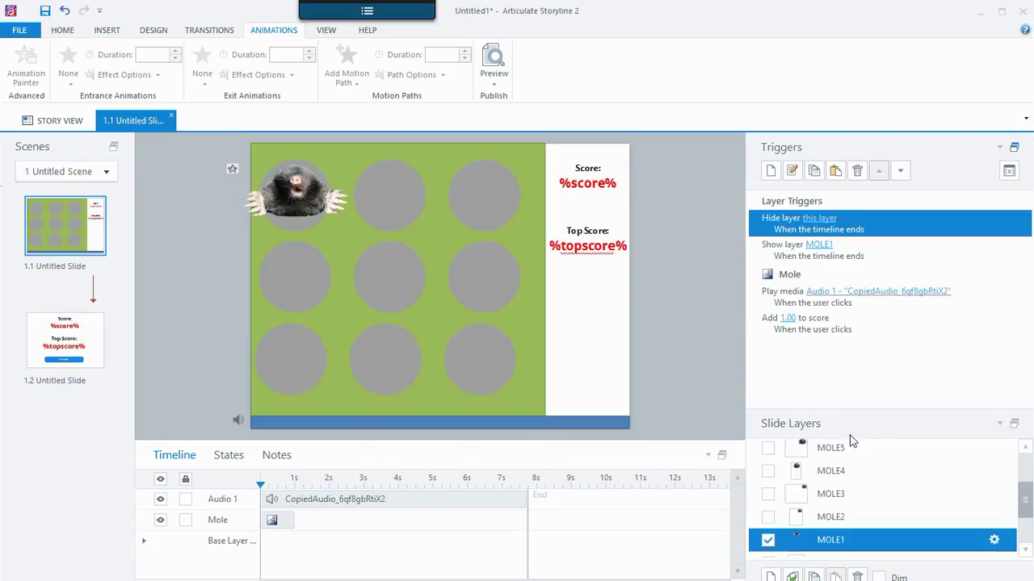
pyautogui.click(917, 518)
pyautogui.press('Up')
pyautogui.press('Up')
pyautogui.press('Up')
pyautogui.press('Up')
pyautogui.press('Up')
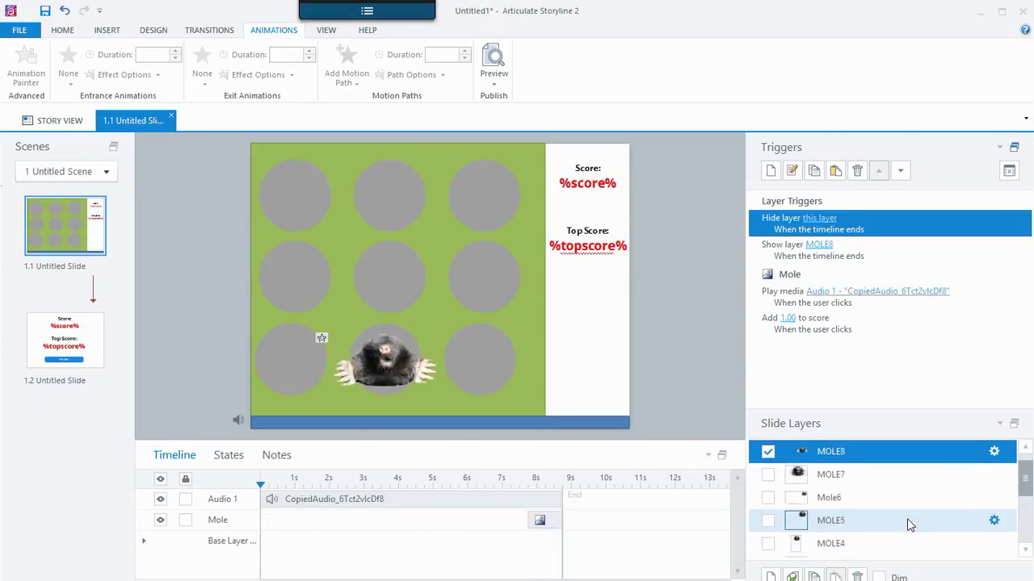
pyautogui.press('Down')
pyautogui.press('Down')
pyautogui.press('Down')
pyautogui.press('Down')
pyautogui.press('Down')
pyautogui.press('Down')
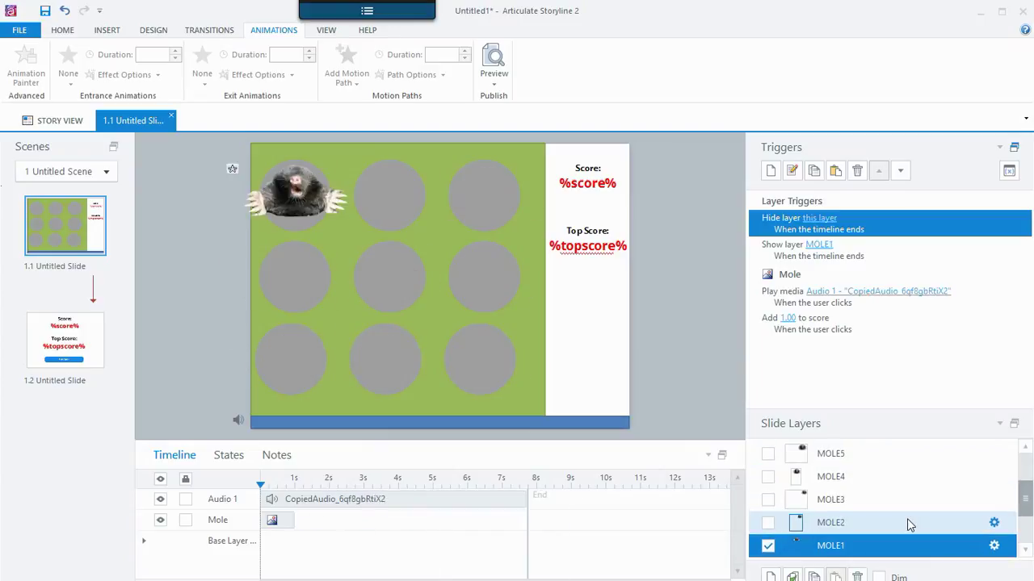
pyautogui.click(994, 546)
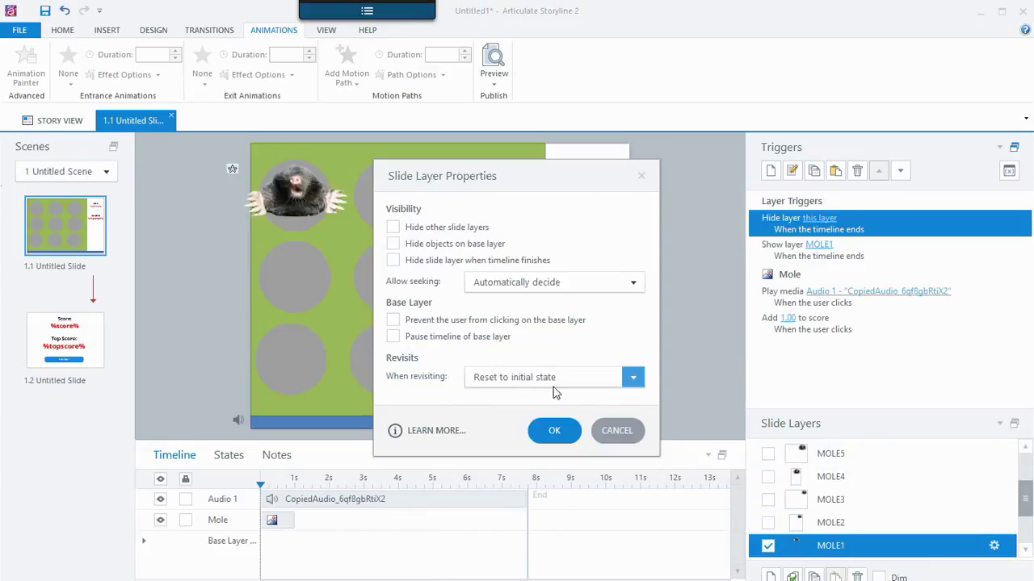
pyautogui.click(555, 432)
# Scrub through the MOLE1 timeline and select the Mole trigger that adds 1.00 to score.
pyautogui.moveTo(259, 482); pyautogui.dragTo(528, 484)
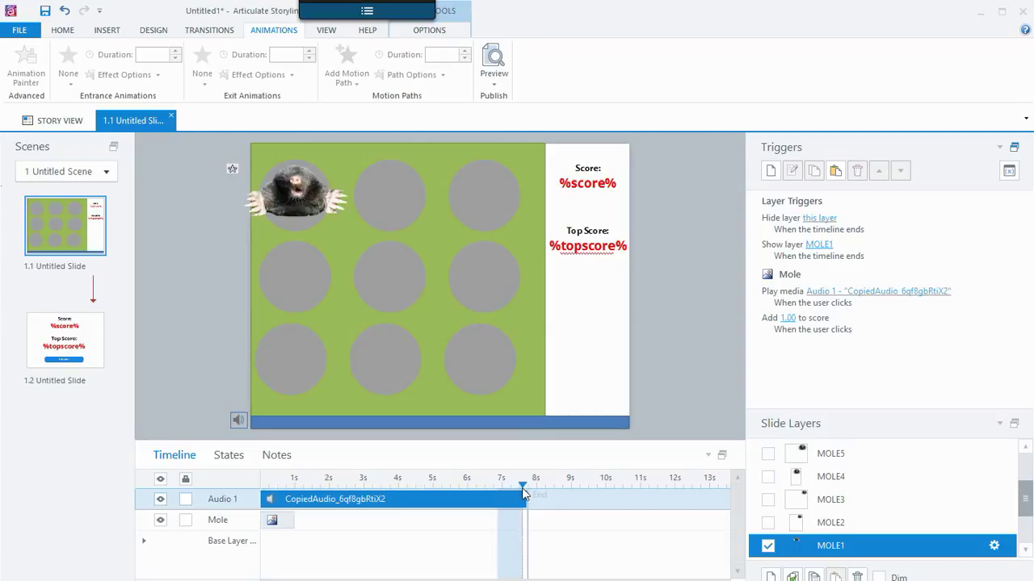
pyautogui.moveTo(261, 523); pyautogui.dragTo(423, 530)
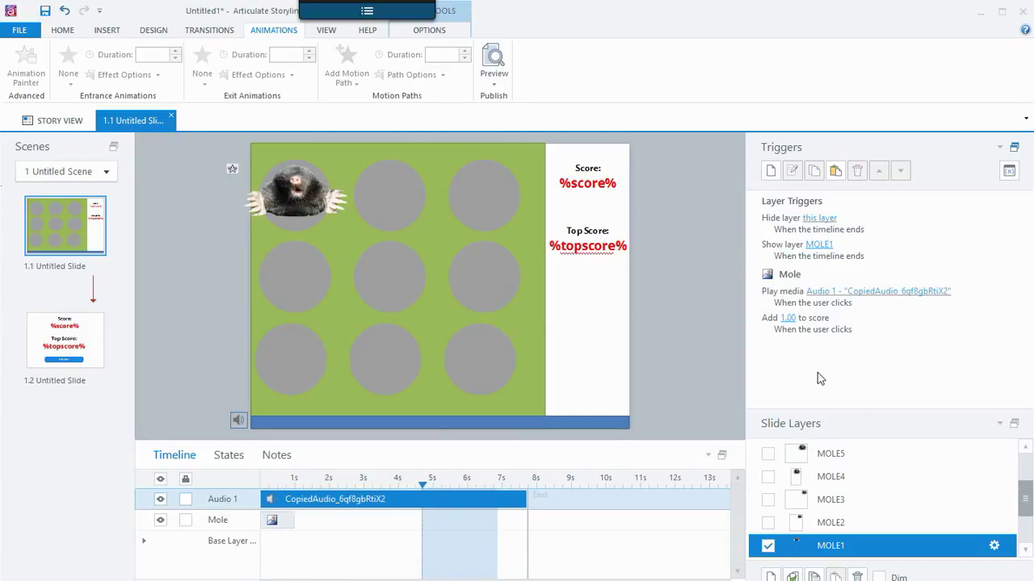
pyautogui.click(765, 326)
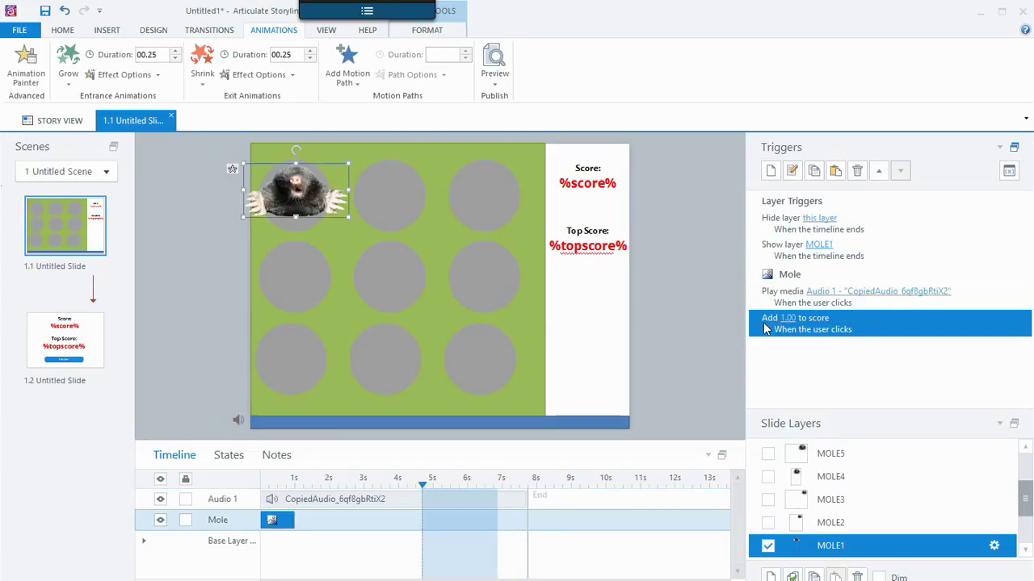
# On the base layer, retarget the show-layer trigger that runs when the timeline starts to Start Game.
pyautogui.scroll(-3, 888, 517)
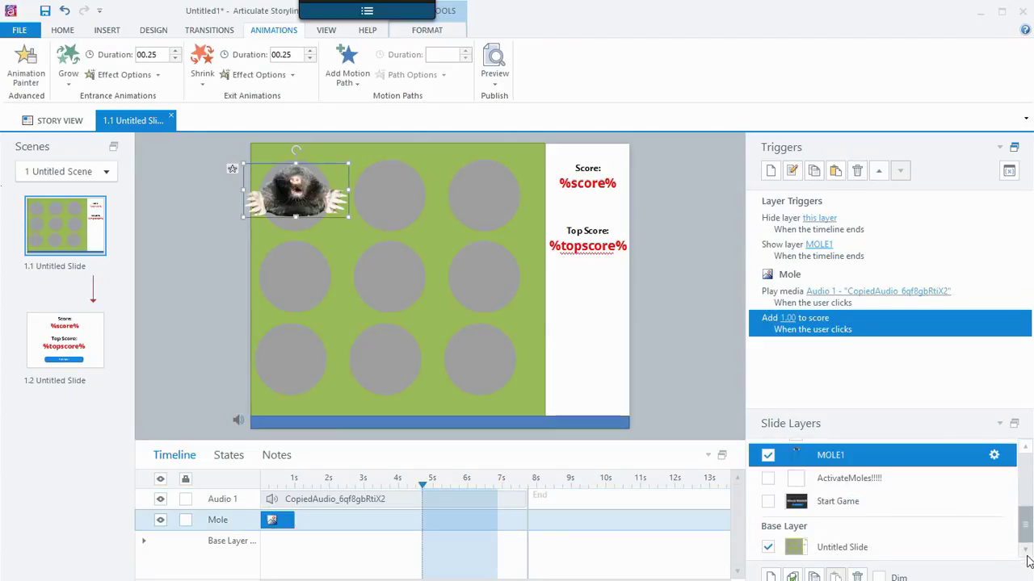
pyautogui.click(919, 549)
pyautogui.click(838, 218)
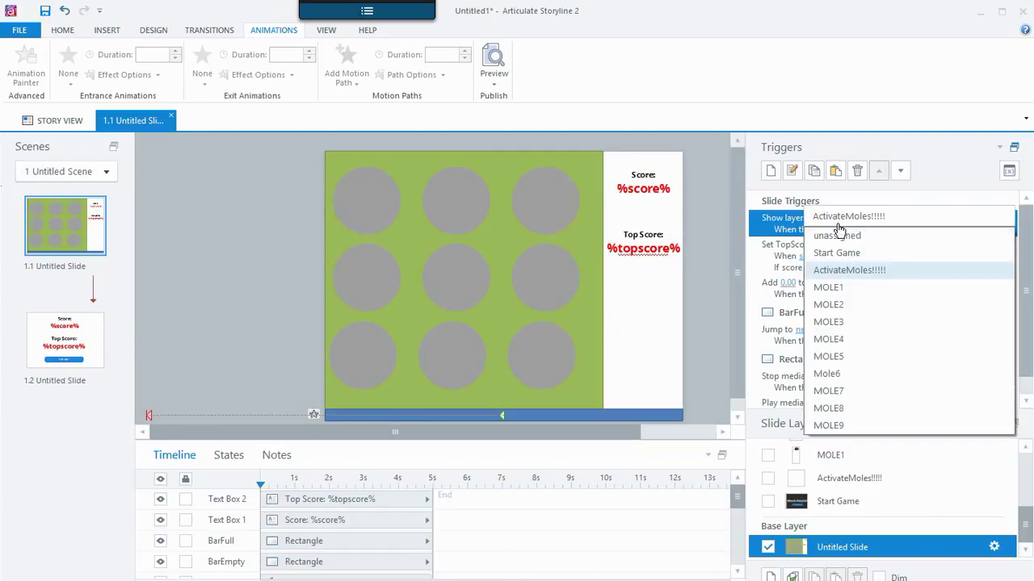
pyautogui.click(837, 253)
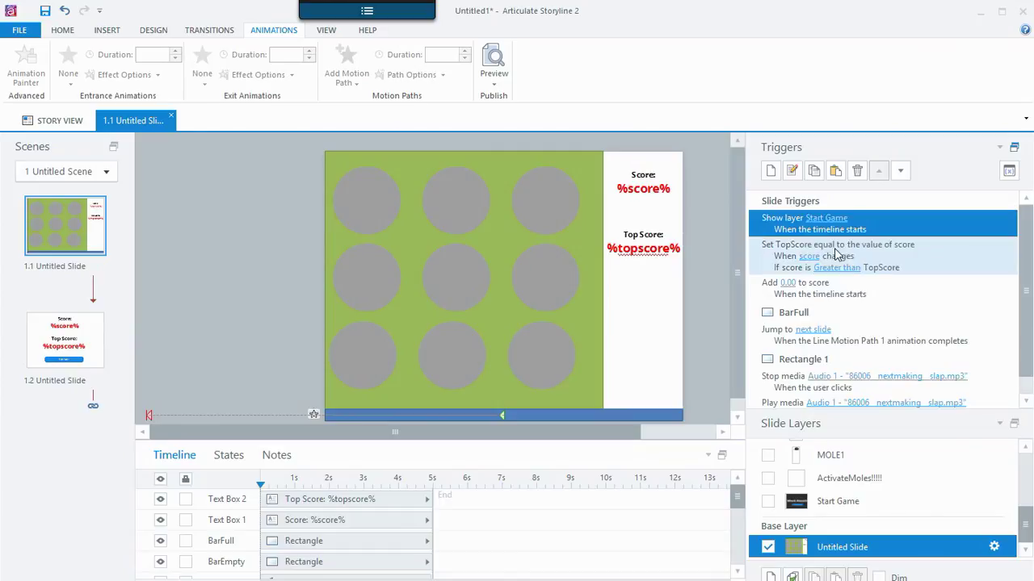
# Preview the game from its start screen and whack moles until the timer bar runs out and the results slide opens.
pyautogui.click(494, 82)
pyautogui.click(525, 114)
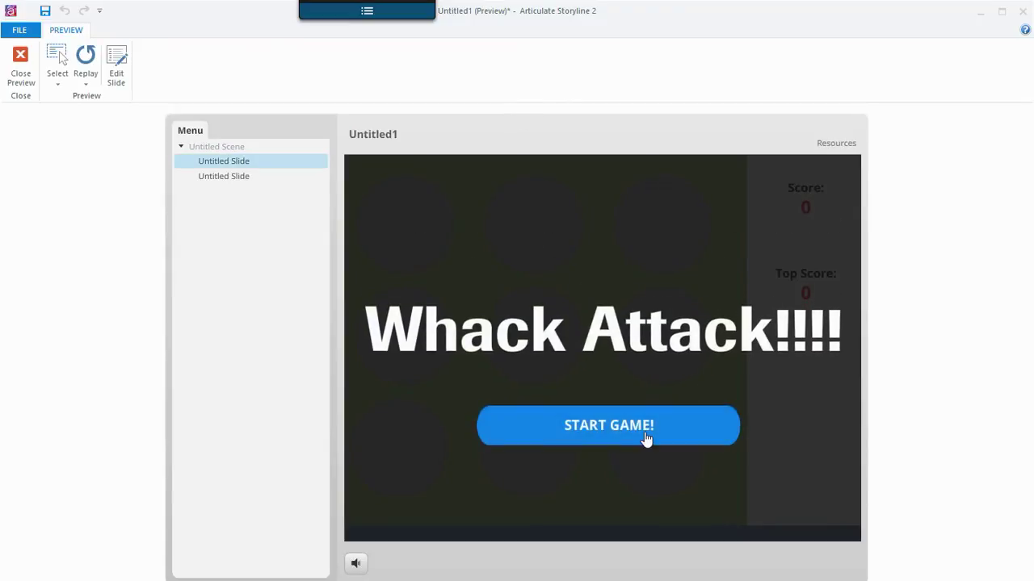
pyautogui.click(645, 437)
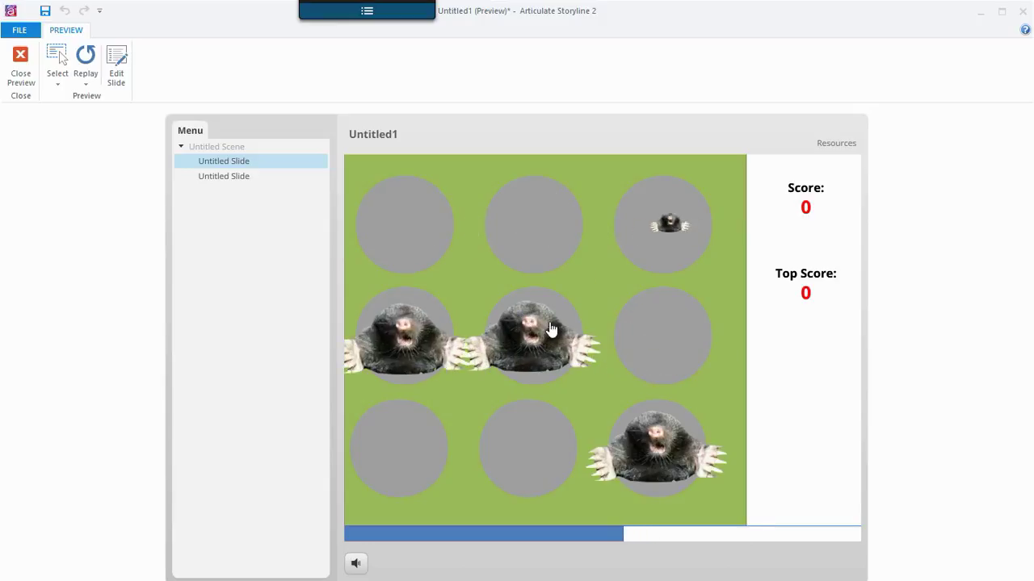
pyautogui.click(549, 330)
pyautogui.click(440, 412)
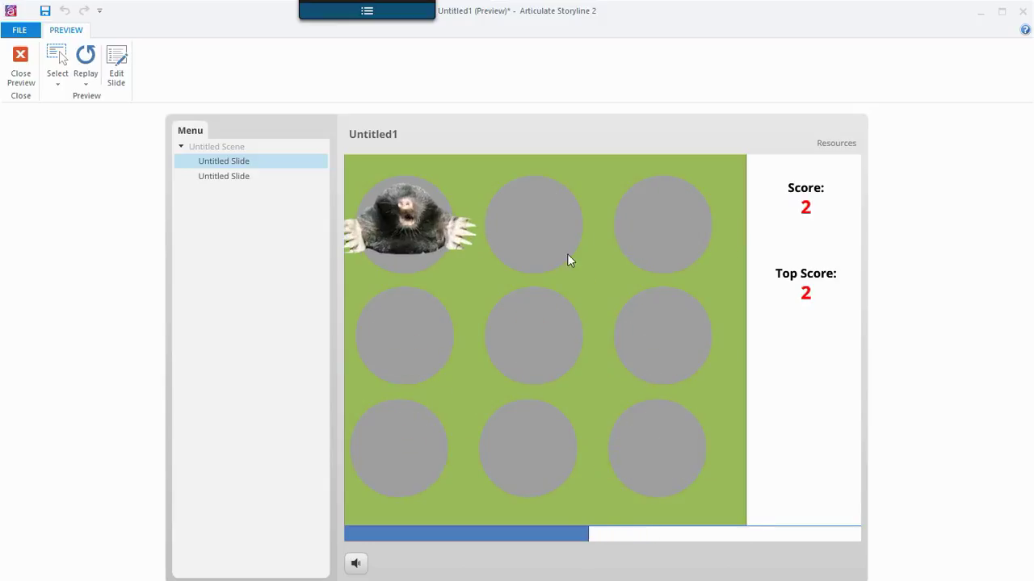
pyautogui.click(462, 229)
pyautogui.click(526, 330)
pyautogui.click(533, 227)
pyautogui.click(658, 228)
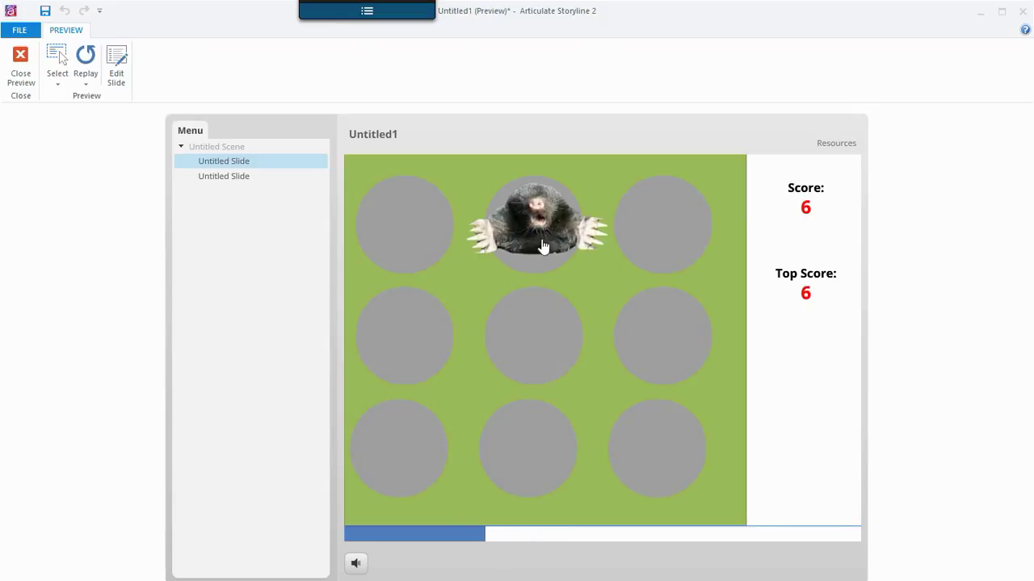
pyautogui.click(534, 255)
pyautogui.click(508, 339)
pyautogui.click(692, 246)
pyautogui.click(403, 230)
pyautogui.click(561, 344)
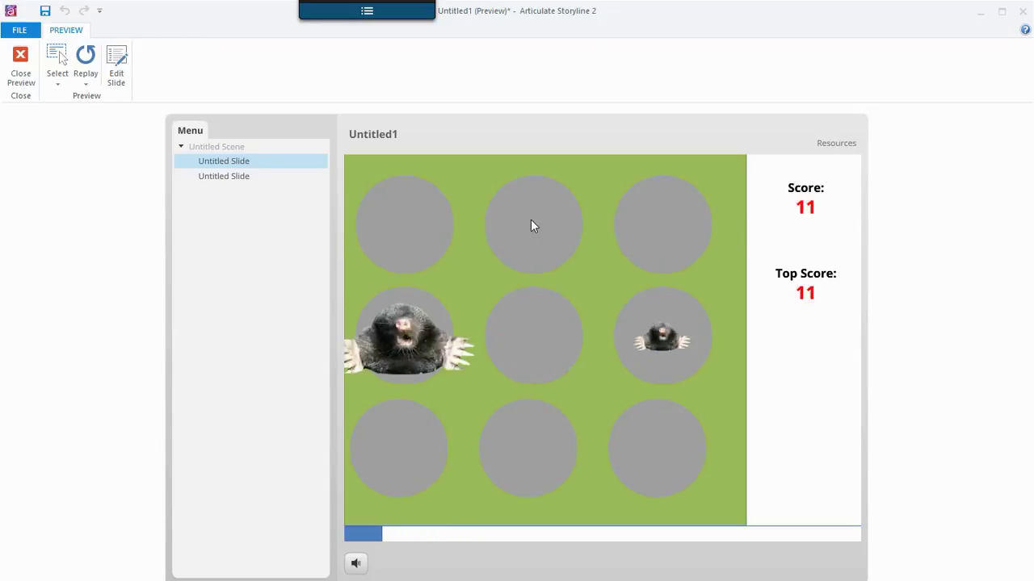
pyautogui.click(414, 368)
pyautogui.click(522, 340)
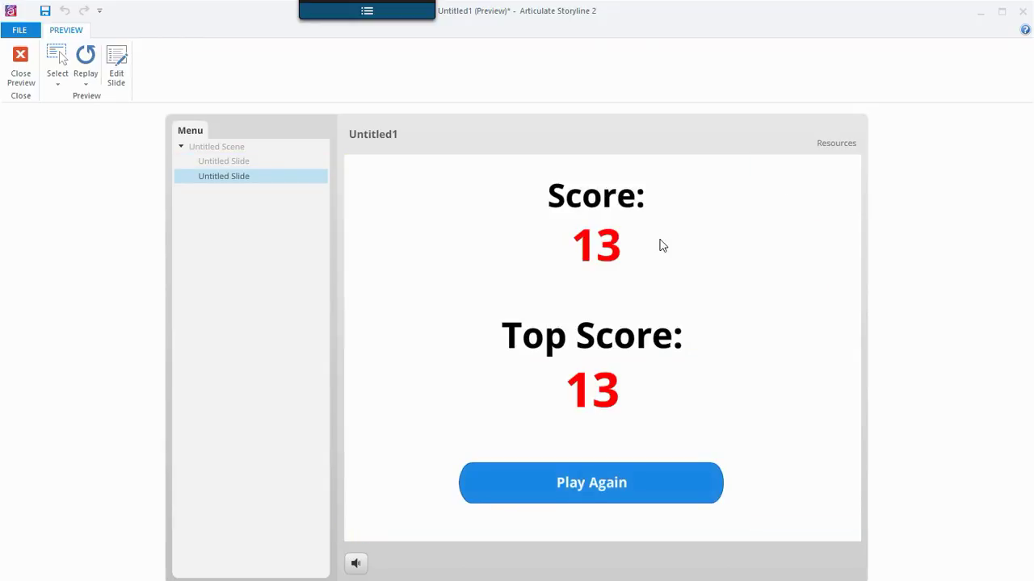
# Play the game again from the results slide to check whether the score resets, and close the preview.
pyautogui.click(586, 487)
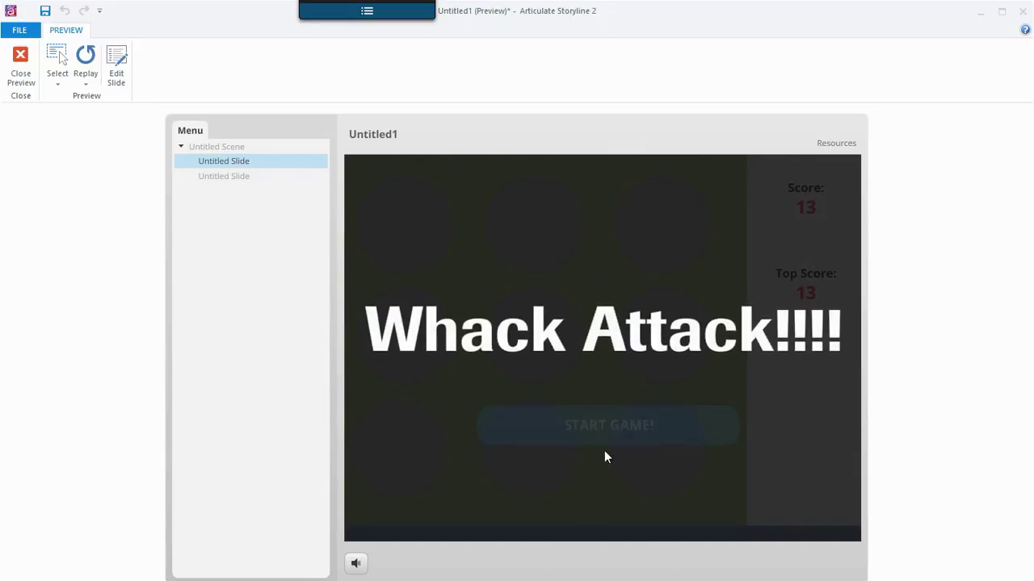
pyautogui.click(618, 420)
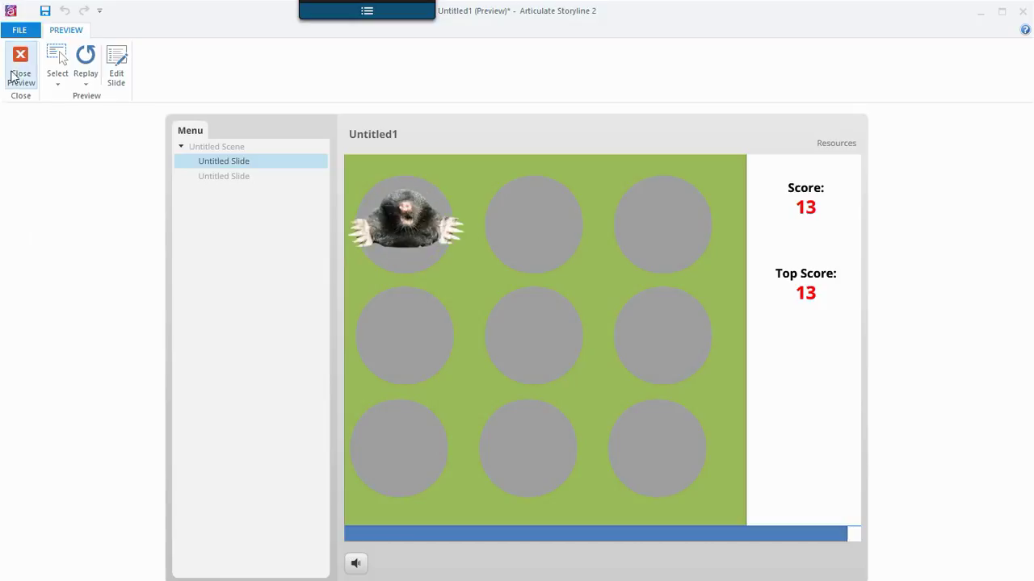
pyautogui.click(21, 74)
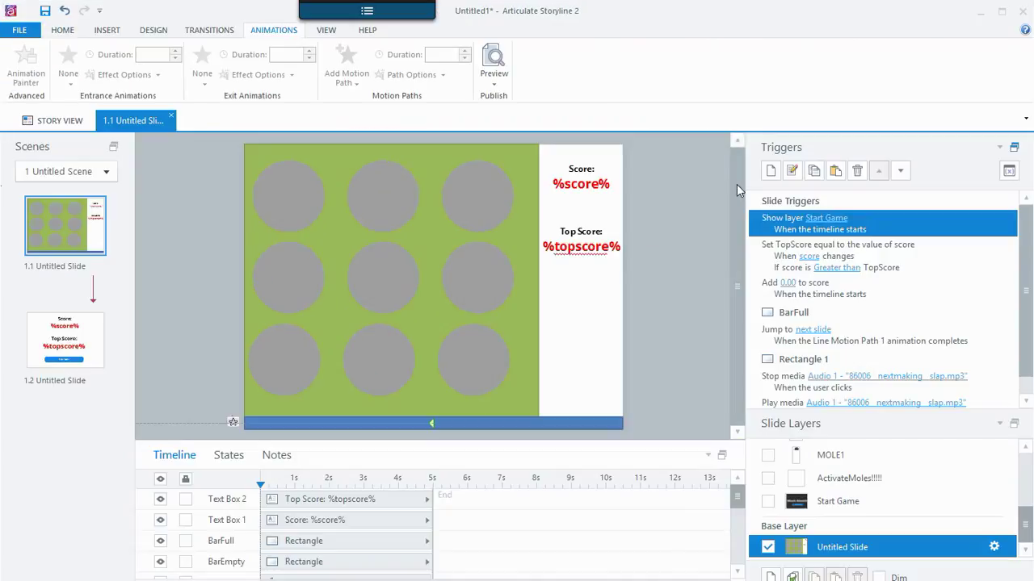
# Add a slide trigger that adjusts the score variable by assignment to the value 0 when the slide's timeline starts.
pyautogui.click(770, 170)
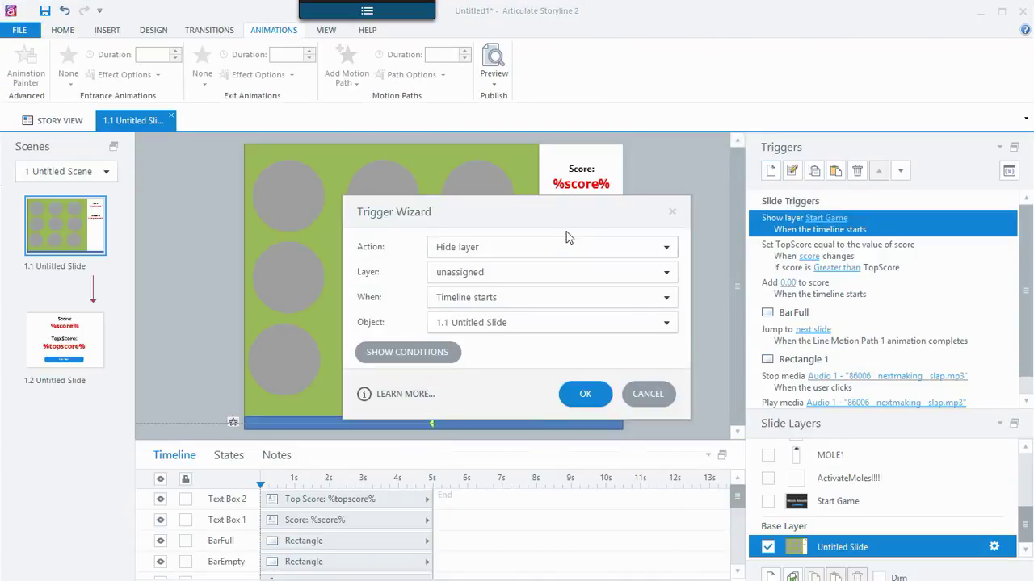
pyautogui.click(556, 247)
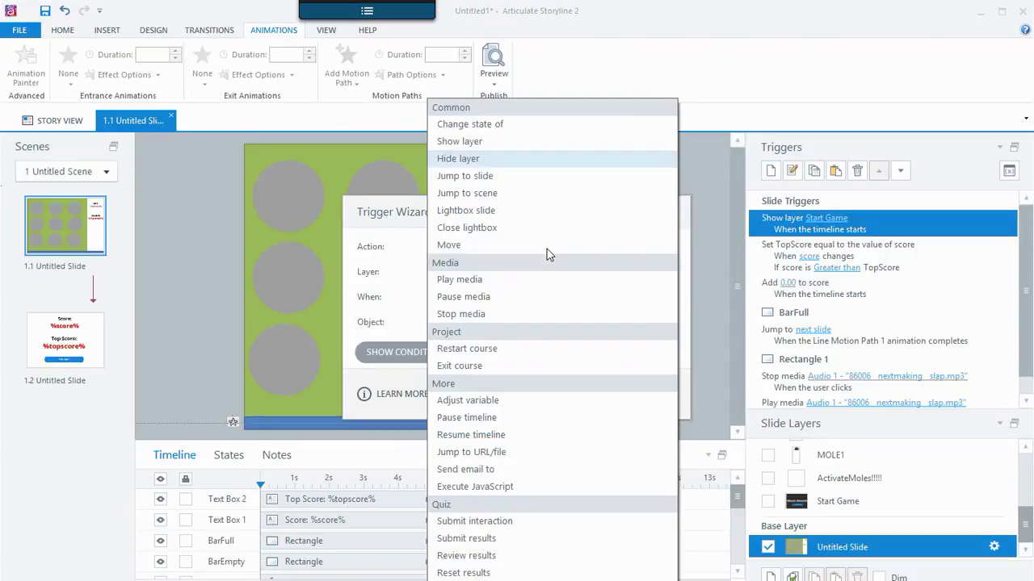
pyautogui.click(469, 400)
pyautogui.click(641, 273)
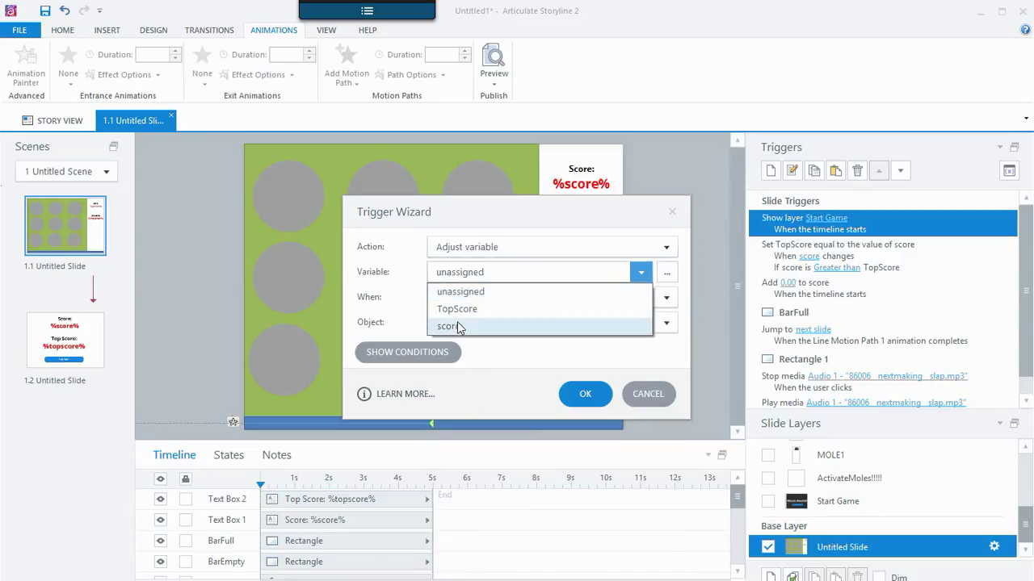
pyautogui.click(458, 327)
pyautogui.click(459, 298)
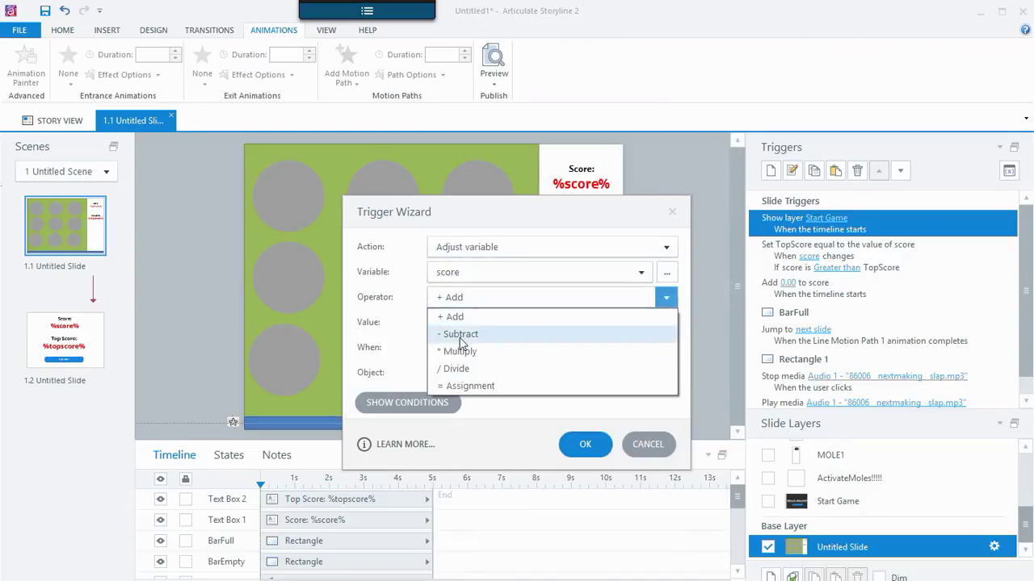
pyautogui.click(465, 386)
pyautogui.click(485, 323)
pyautogui.click(458, 345)
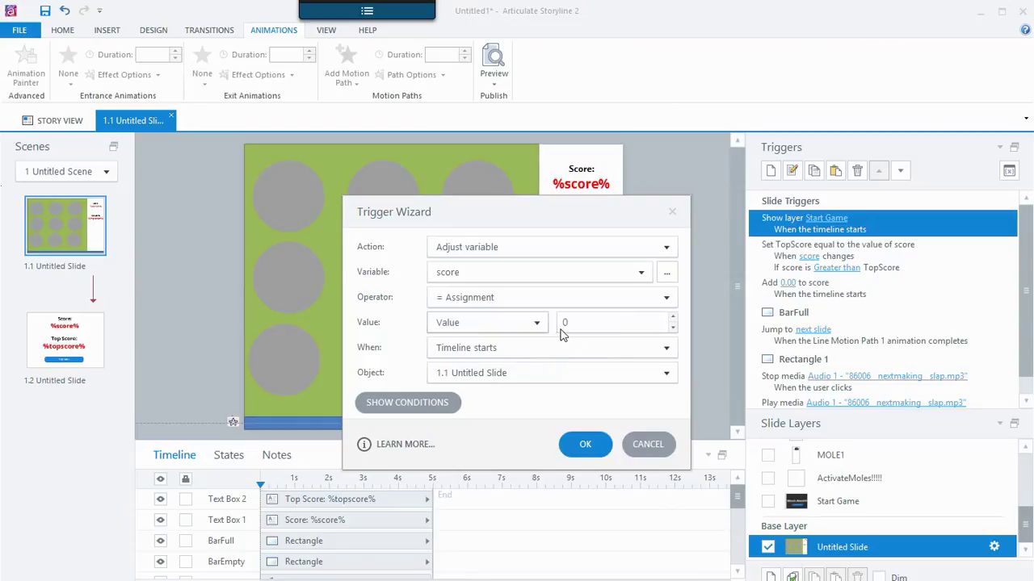
pyautogui.click(579, 444)
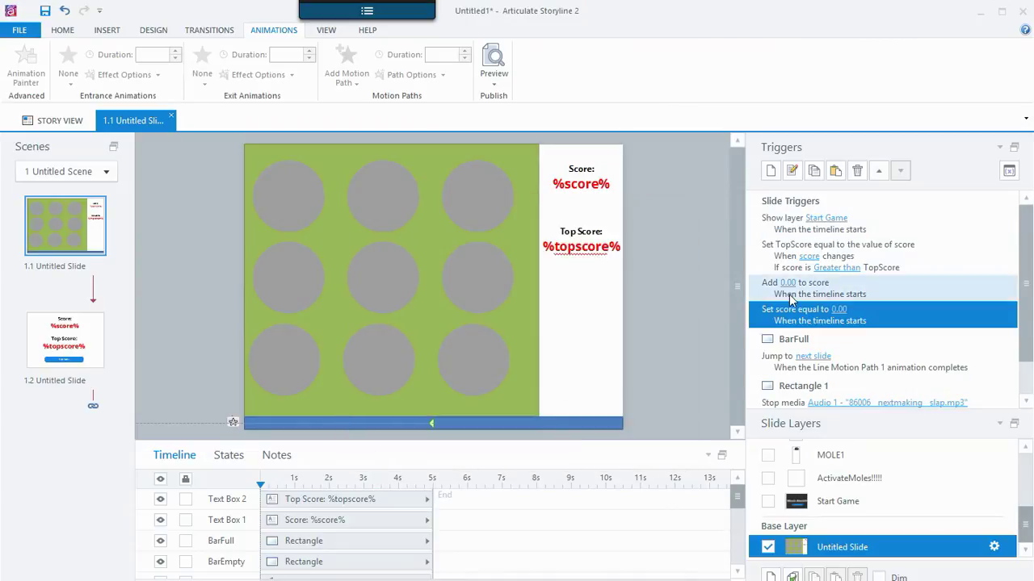
# Delete the slide trigger that adds 0.00 to score, and select the trigger that sets TopScore.
pyautogui.click(807, 289)
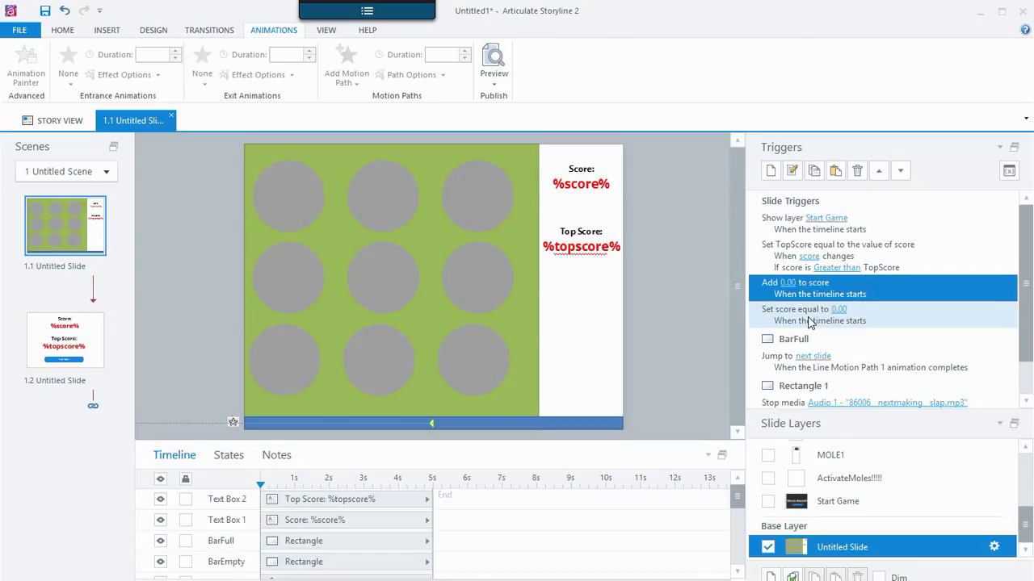
pyautogui.click(857, 171)
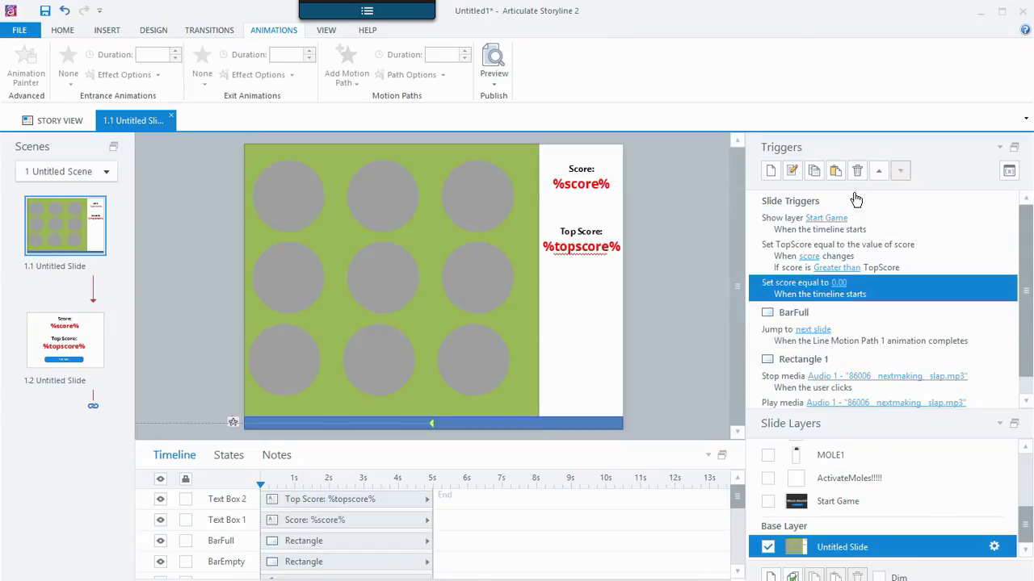
pyautogui.click(877, 264)
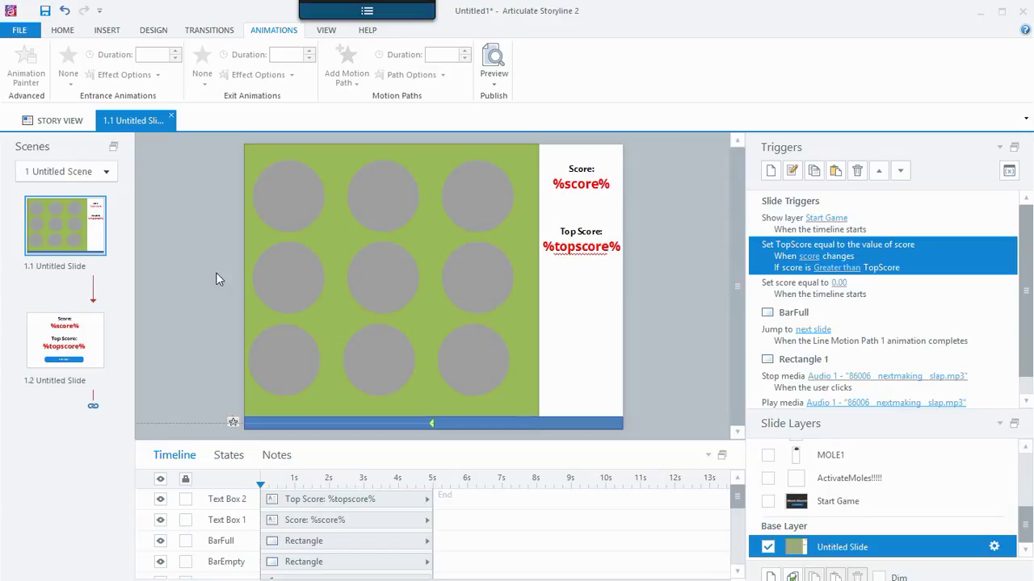
# Review the results slide with its Play Again trigger, and reopen the MOLE1 layer on the game slide.
pyautogui.click(78, 335)
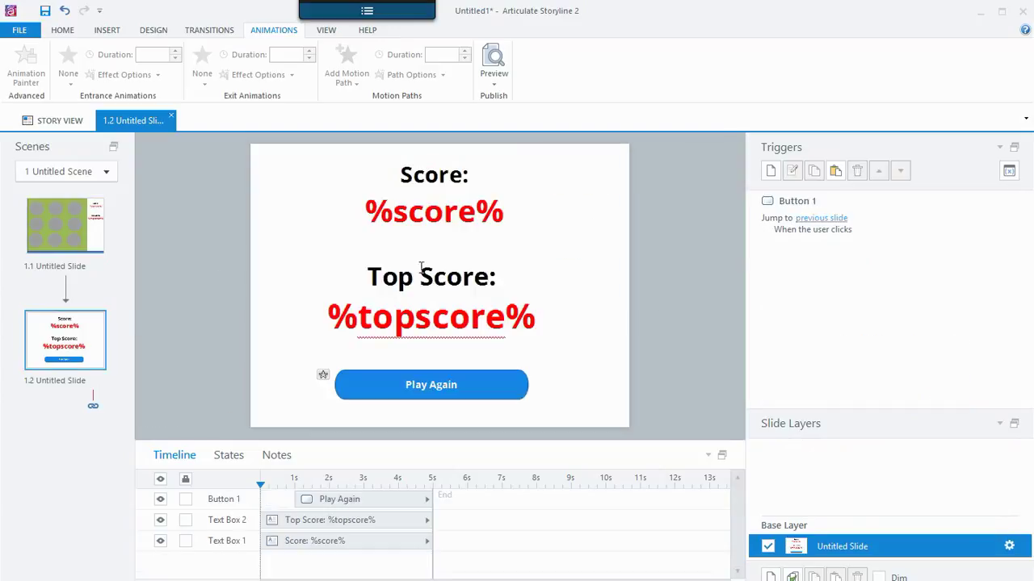
pyautogui.click(82, 234)
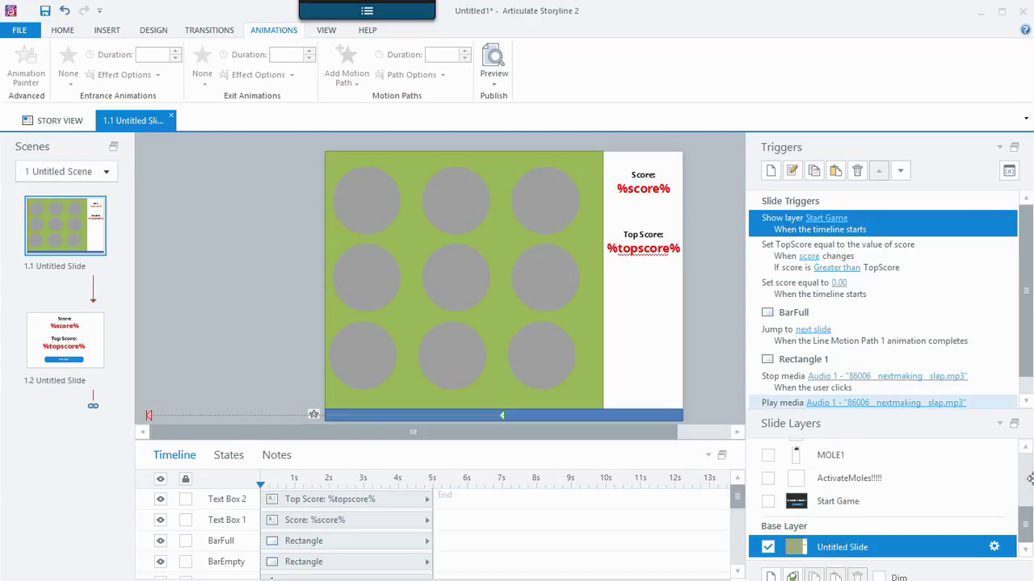
pyautogui.click(903, 455)
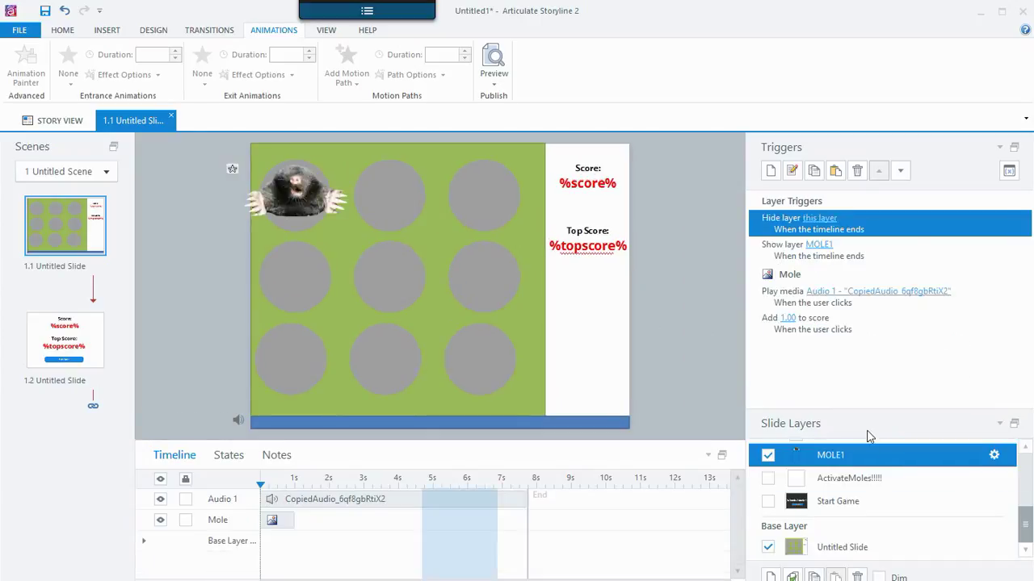